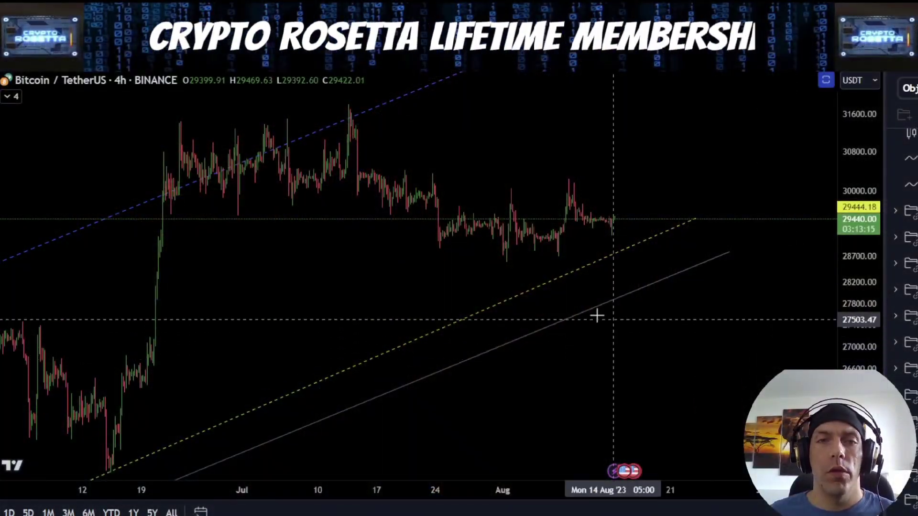
Display the (i)–(ii) wave count and frame it with its green retracement zone and the 36199.99 target level.
{"action": "scroll", "coordinate": [604, 307], "scroll_direction": "down", "scroll_amount": 3}
{"action": "scroll", "coordinate": [495, 245], "scroll_direction": "down", "scroll_amount": 3}
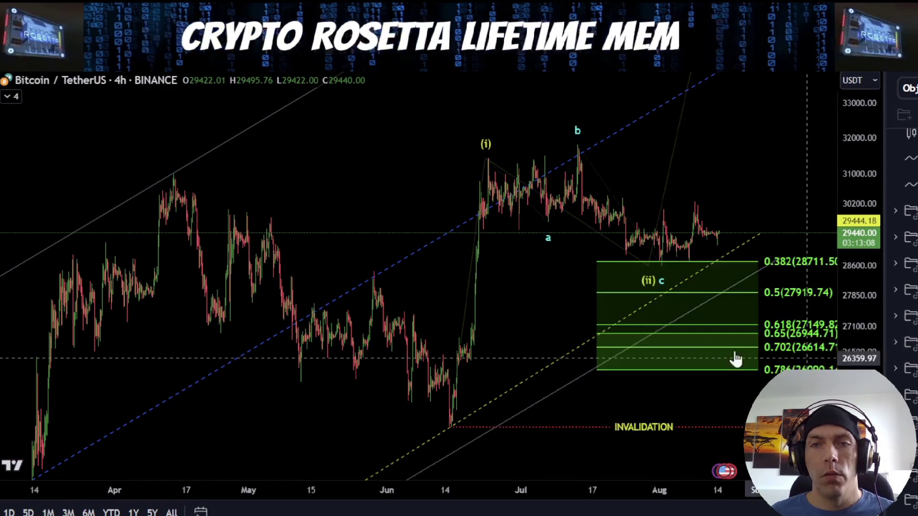
{"action": "scroll", "coordinate": [428, 303], "scroll_direction": "up", "scroll_amount": 3}
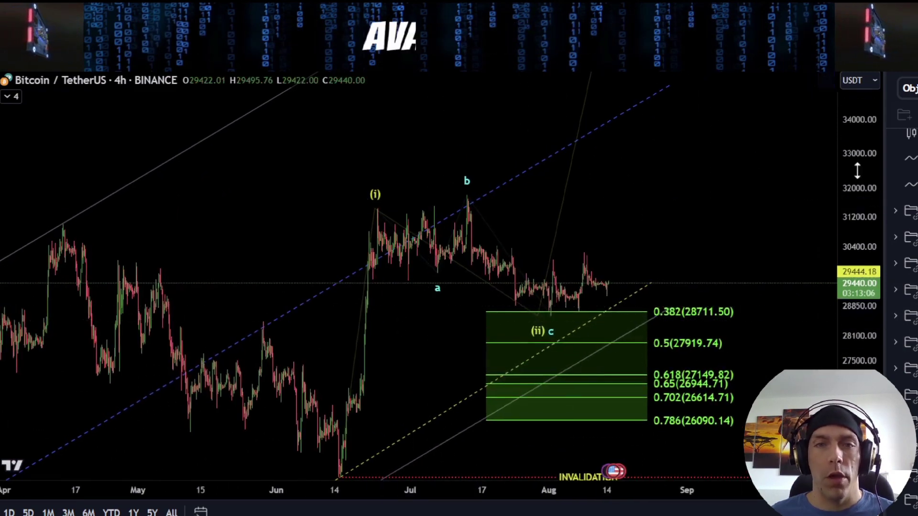
{"action": "left_click_drag", "start_coordinate": [856, 170], "coordinate": [857, 210]}
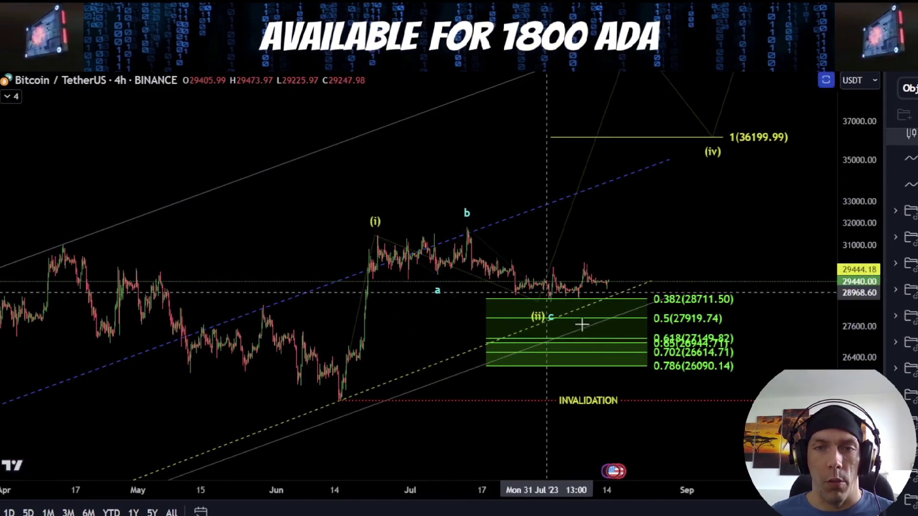
{"action": "left_click_drag", "start_coordinate": [802, 359], "coordinate": [735, 349]}
{"action": "left_click_drag", "start_coordinate": [867, 356], "coordinate": [855, 286]}
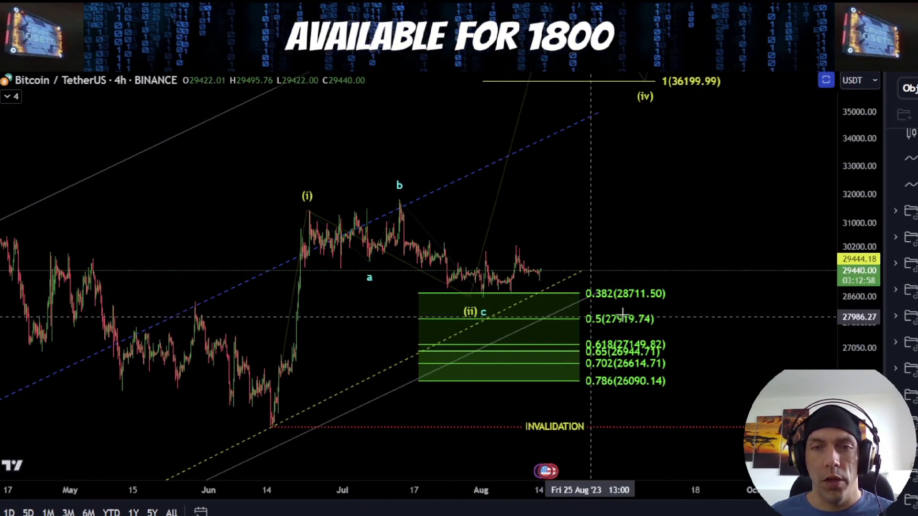
Bracket the 0.5 to 0.786 retracement levels with the brush and delete the stroke.
{"action": "key", "text": "alt+shift+b"}
{"action": "mouse_move", "coordinate": [650, 306]}
{"action": "left_mouse_down"}
{"action": "mouse_move", "coordinate": [567, 305]}
{"action": "mouse_move", "coordinate": [571, 389]}
{"action": "mouse_move", "coordinate": [671, 398]}
{"action": "left_mouse_up"}
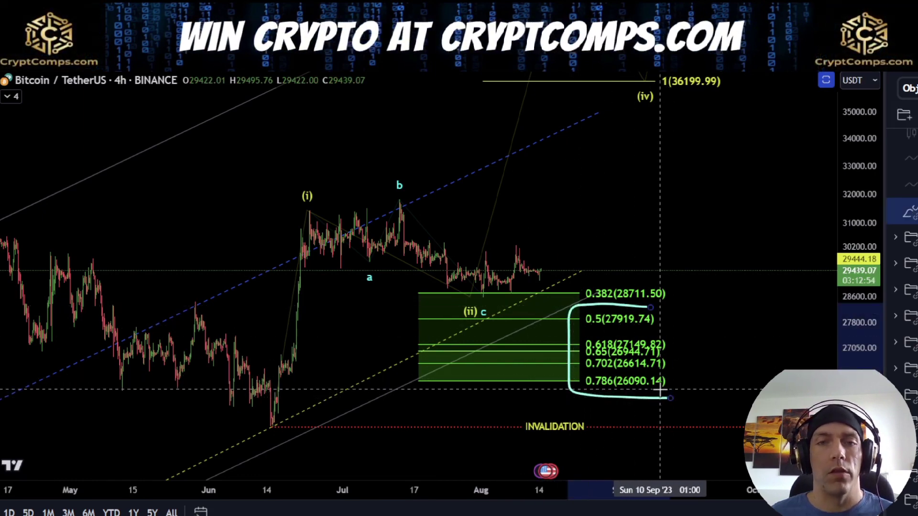
{"action": "key", "text": "Delete"}
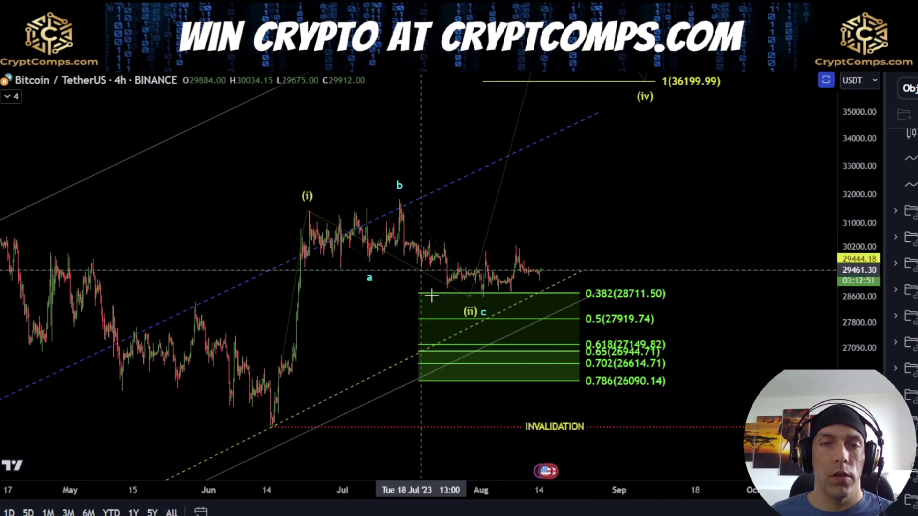
Circle the wave (ii) low at the 0.382 level and brush a path from (i) toward higher prices, undoing the strokes.
{"action": "left_click_drag", "start_coordinate": [492, 286], "coordinate": [504, 304]}
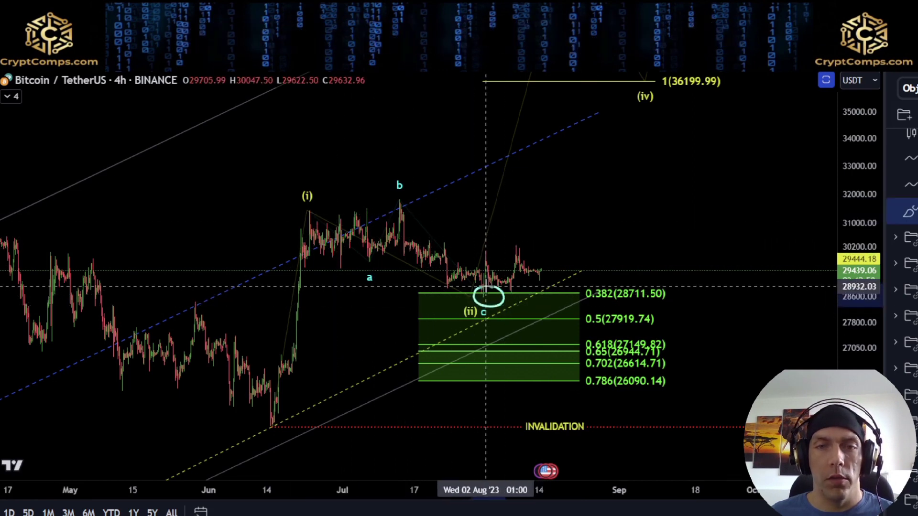
{"action": "key", "text": "ctrl+z"}
{"action": "mouse_move", "coordinate": [317, 197]}
{"action": "left_mouse_down"}
{"action": "mouse_move", "coordinate": [368, 261]}
{"action": "mouse_move", "coordinate": [409, 199]}
{"action": "mouse_move", "coordinate": [479, 300]}
{"action": "mouse_move", "coordinate": [518, 299]}
{"action": "mouse_move", "coordinate": [546, 281]}
{"action": "mouse_move", "coordinate": [582, 109]}
{"action": "left_mouse_up"}
{"action": "key", "text": "ctrl+z"}
{"action": "key", "text": "ctrl+z"}
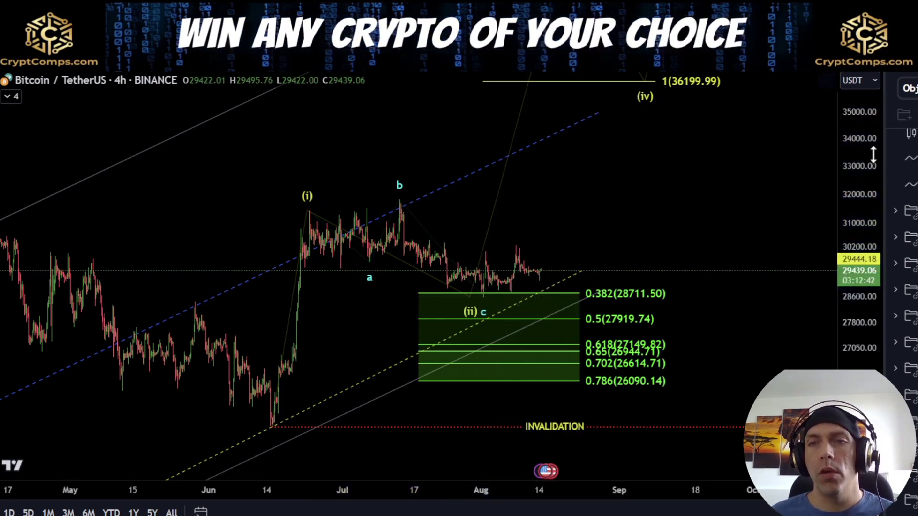
Underline the three rising lows from wave (ii) and brush a rally path up to about 33000, removing the strokes.
{"action": "left_click_drag", "start_coordinate": [873, 154], "coordinate": [864, 340]}
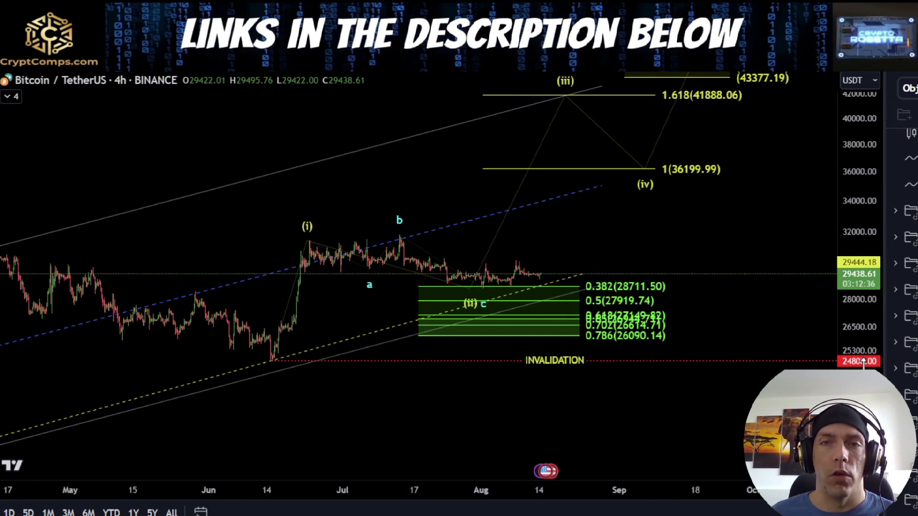
{"action": "left_click_drag", "start_coordinate": [855, 363], "coordinate": [833, 133]}
{"action": "left_click_drag", "start_coordinate": [478, 302], "coordinate": [549, 280]}
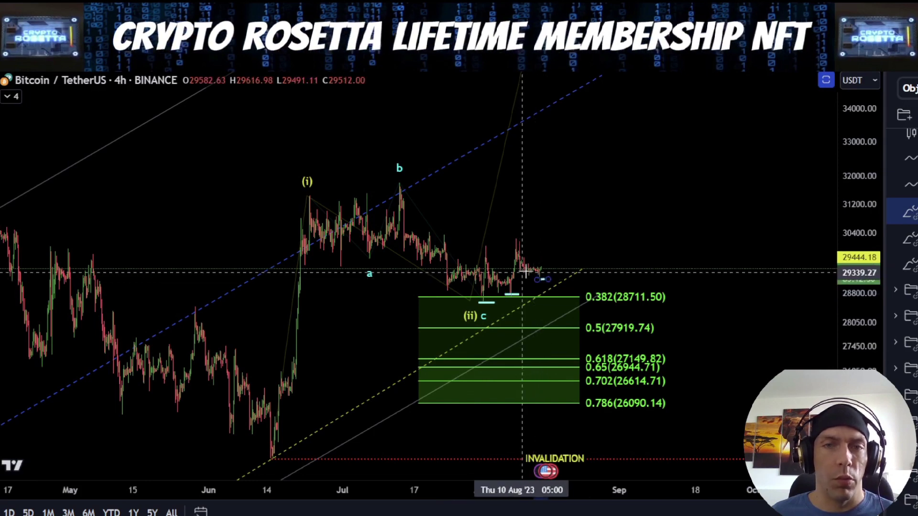
{"action": "left_click_drag", "start_coordinate": [548, 234], "coordinate": [564, 146]}
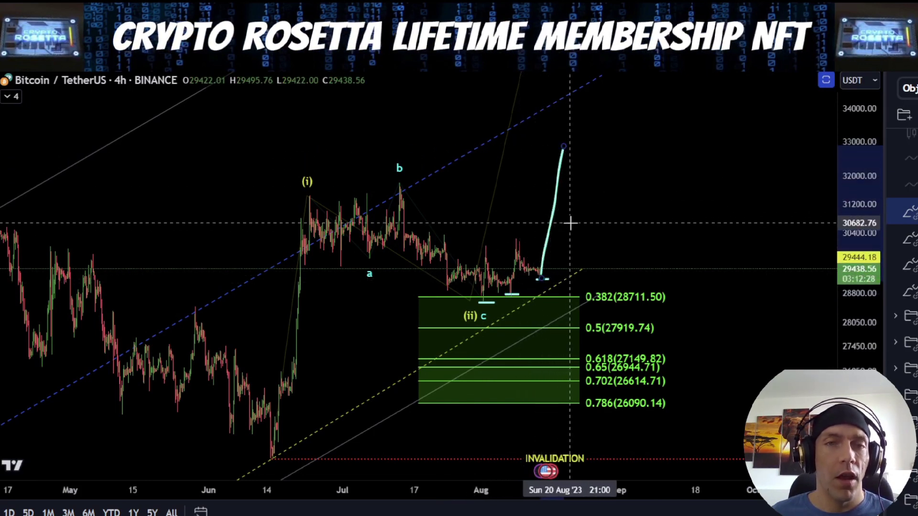
{"action": "key", "text": "Delete"}
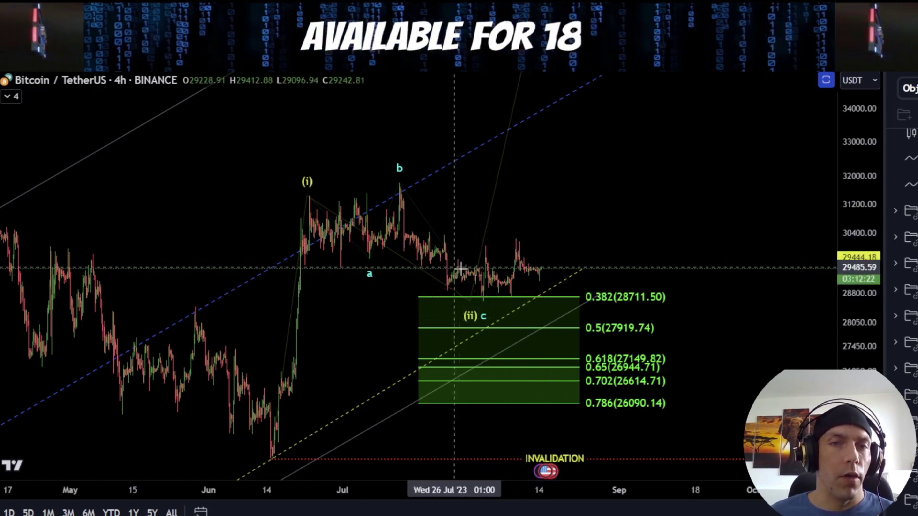
Brush a decline from the latest candles into the green retracement zone at about 28140 and undo it.
{"action": "scroll", "coordinate": [726, 274], "scroll_direction": "down", "scroll_amount": 2}
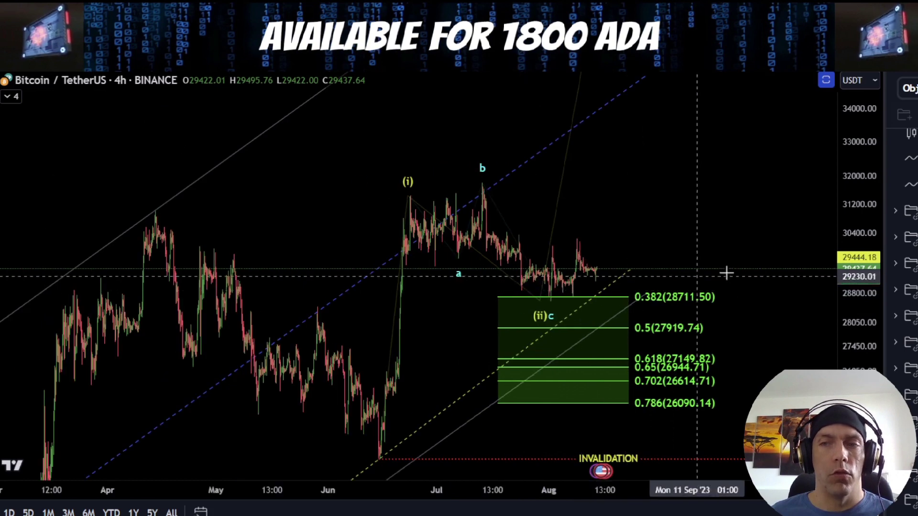
{"action": "left_click_drag", "start_coordinate": [858, 262], "coordinate": [859, 282]}
{"action": "left_click_drag", "start_coordinate": [587, 258], "coordinate": [608, 310]}
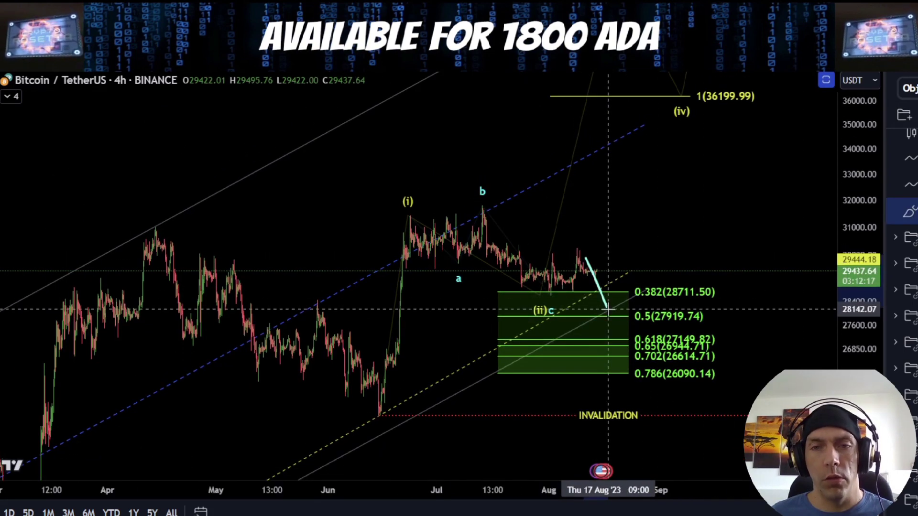
{"action": "key", "text": "ctrl+z"}
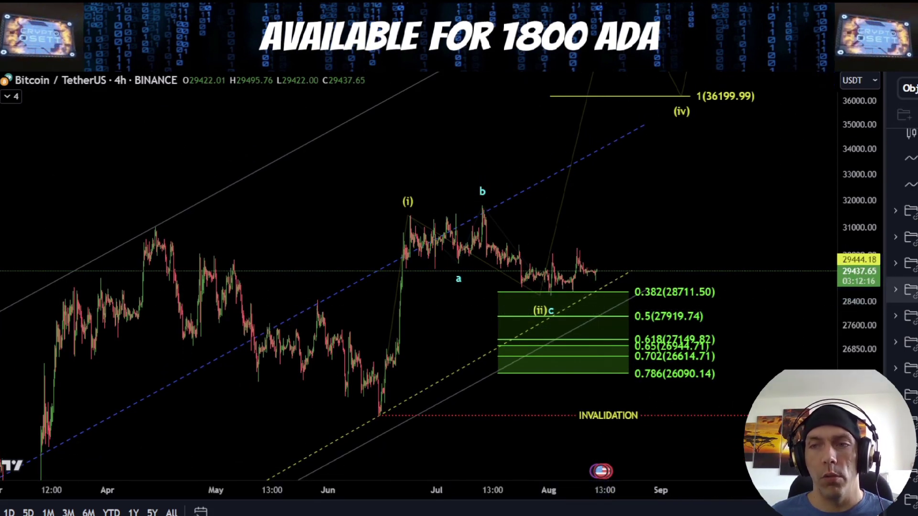
Switch to the (w)–(x)–(y) count, trace its path and circle the 0.618 target with the brush, clearing the strokes.
{"action": "left_click", "coordinate": [913, 237]}
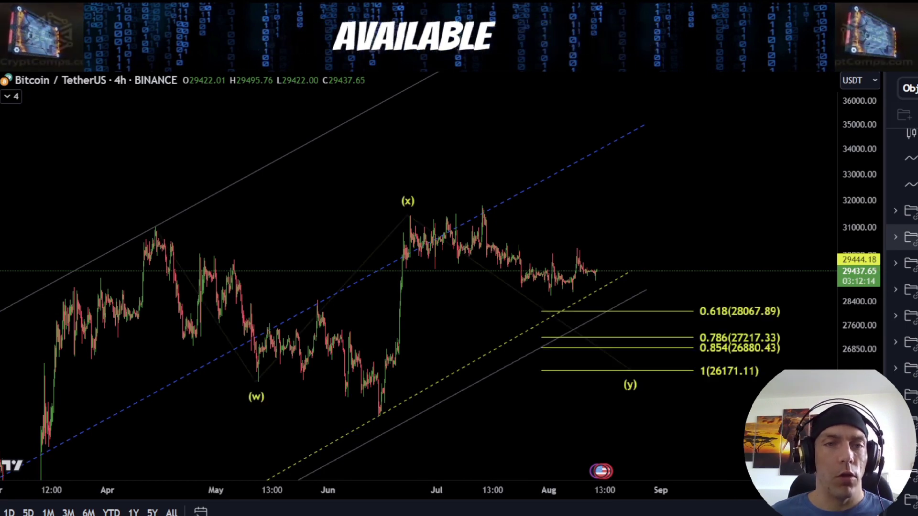
{"action": "mouse_move", "coordinate": [169, 237]}
{"action": "left_mouse_down"}
{"action": "mouse_move", "coordinate": [256, 380]}
{"action": "mouse_move", "coordinate": [397, 210]}
{"action": "mouse_move", "coordinate": [420, 200]}
{"action": "mouse_move", "coordinate": [628, 361]}
{"action": "left_mouse_up"}
{"action": "key", "text": "Delete"}
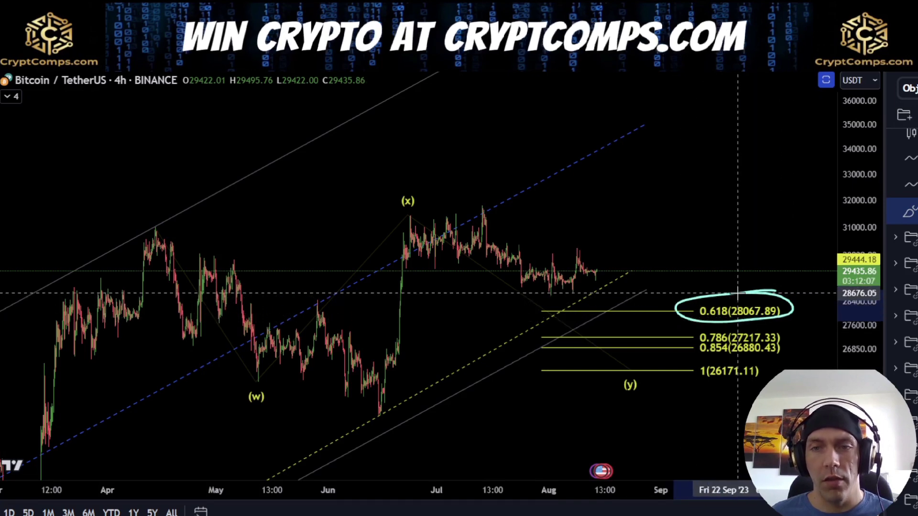
{"action": "key", "text": "ctrl+z"}
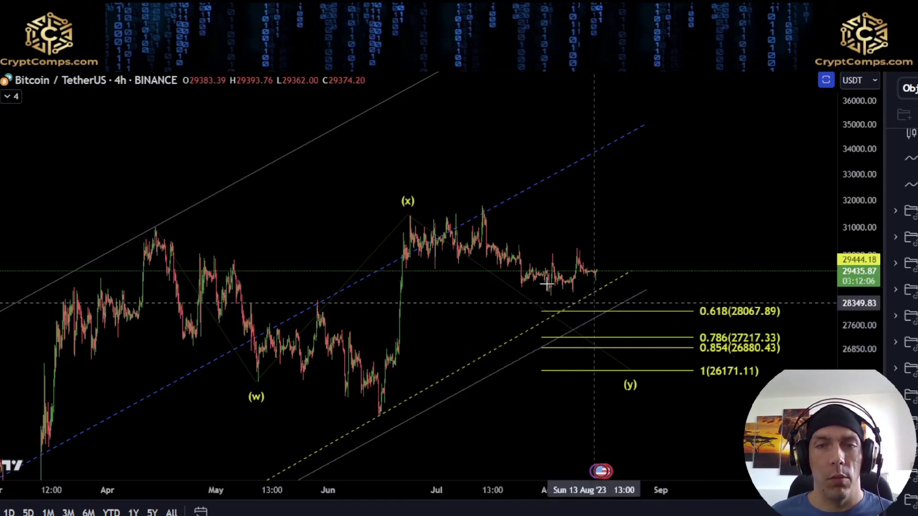
Brush a three-leg decline from (x) to about 26970 and bracket the 0.618 to 1 targets, undoing both strokes.
{"action": "mouse_move", "coordinate": [415, 216]}
{"action": "left_mouse_down"}
{"action": "mouse_move", "coordinate": [466, 262]}
{"action": "mouse_move", "coordinate": [619, 237]}
{"action": "mouse_move", "coordinate": [670, 344]}
{"action": "left_mouse_up"}
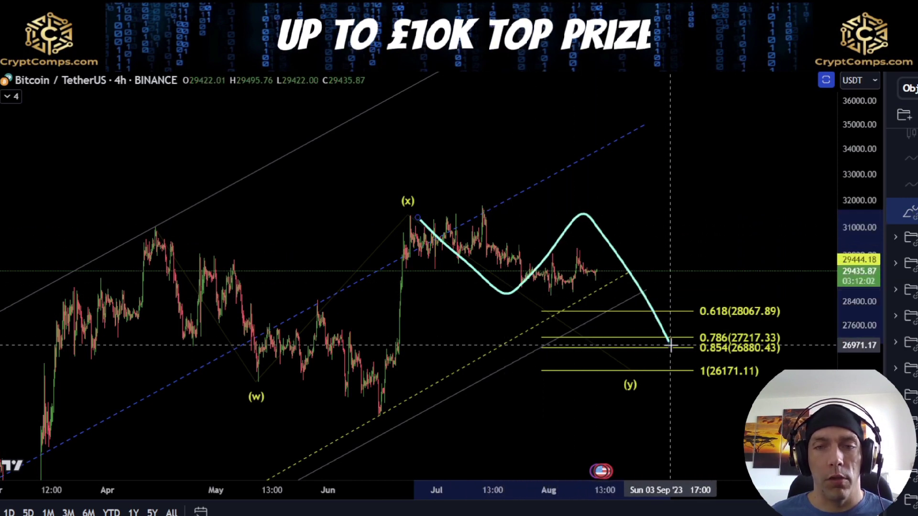
{"action": "key", "text": "ctrl+z"}
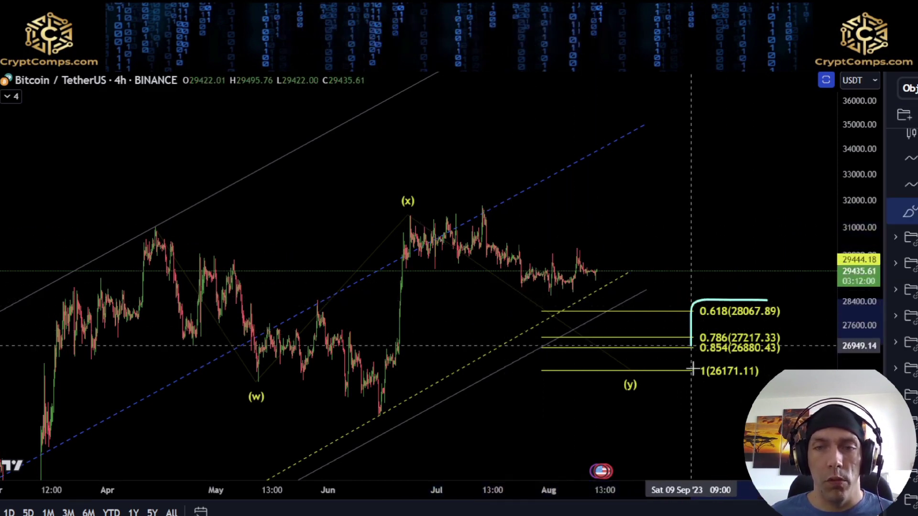
{"action": "mouse_move", "coordinate": [692, 370]}
{"action": "left_mouse_down"}
{"action": "mouse_move", "coordinate": [694, 380]}
{"action": "mouse_move", "coordinate": [757, 381]}
{"action": "left_mouse_up"}
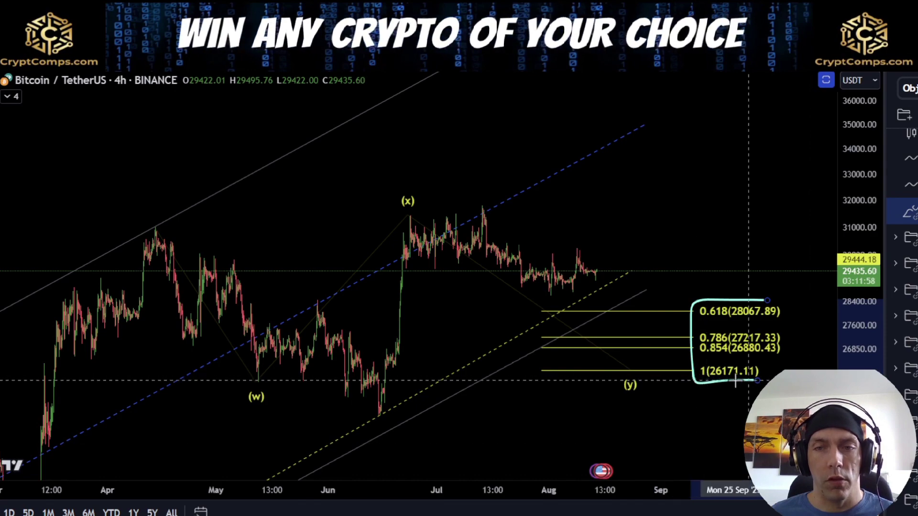
{"action": "key", "text": "ctrl+z"}
Replace the (w)–(x)–(y) count with the (a)–(b)–(c) count and its orange and red target zones.
{"action": "left_click_drag", "start_coordinate": [677, 240], "coordinate": [504, 196]}
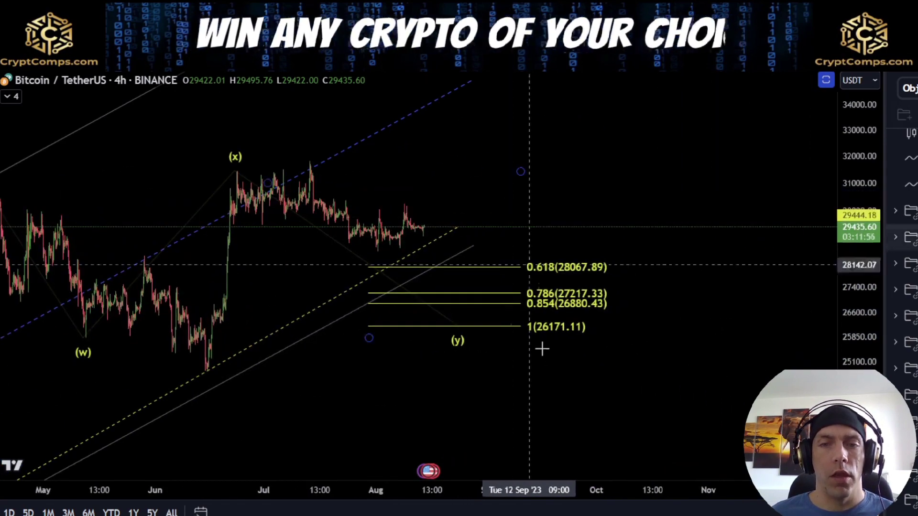
{"action": "left_click_drag", "start_coordinate": [464, 387], "coordinate": [448, 376]}
{"action": "scroll", "coordinate": [558, 377], "scroll_direction": "down", "scroll_amount": 3}
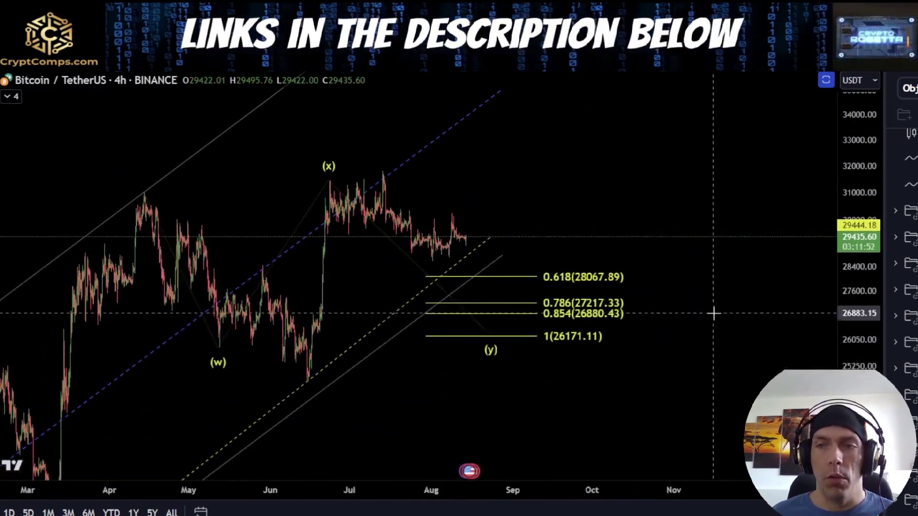
{"action": "left_click", "coordinate": [913, 237]}
{"action": "left_click", "coordinate": [913, 263]}
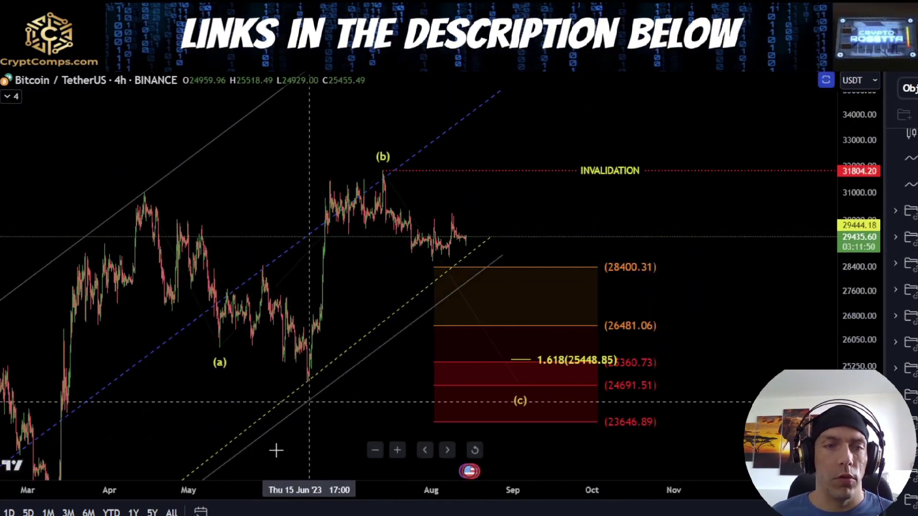
Brush over the (a)–(b)–(c) structure and its target zone, and sketch a stepped decline from the August high, clearing the strokes.
{"action": "mouse_move", "coordinate": [145, 186]}
{"action": "left_mouse_down"}
{"action": "mouse_move", "coordinate": [218, 352]}
{"action": "mouse_move", "coordinate": [379, 167]}
{"action": "mouse_move", "coordinate": [442, 271]}
{"action": "left_mouse_up"}
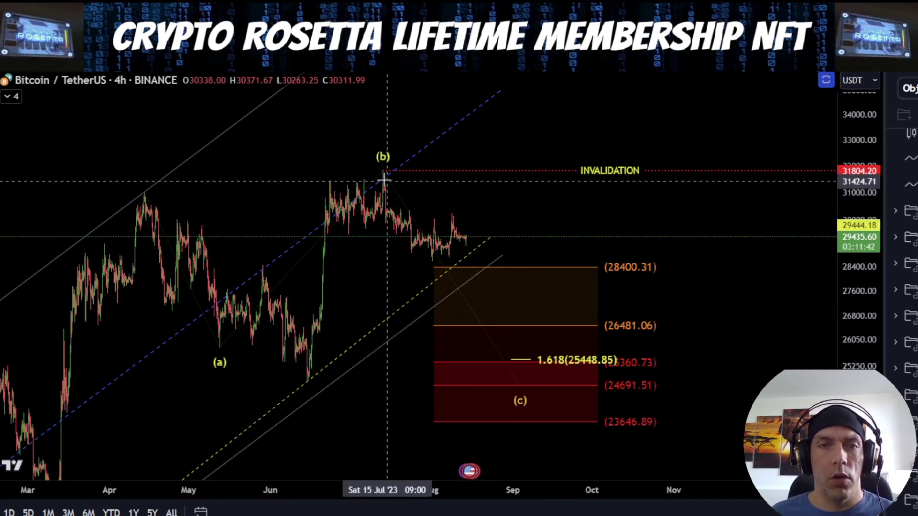
{"action": "mouse_move", "coordinate": [432, 262]}
{"action": "left_mouse_down"}
{"action": "mouse_move", "coordinate": [452, 210]}
{"action": "mouse_move", "coordinate": [524, 358]}
{"action": "mouse_move", "coordinate": [611, 372]}
{"action": "left_mouse_up"}
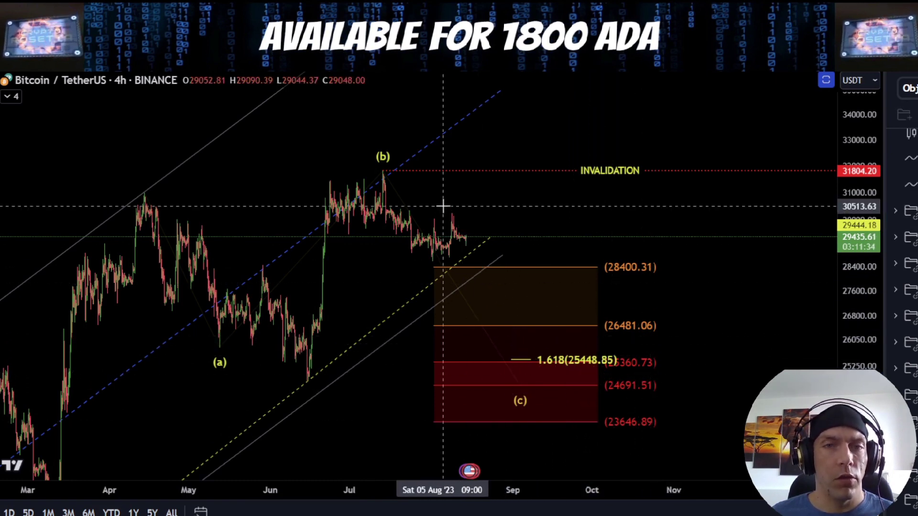
{"action": "left_click_drag", "start_coordinate": [475, 225], "coordinate": [495, 311]}
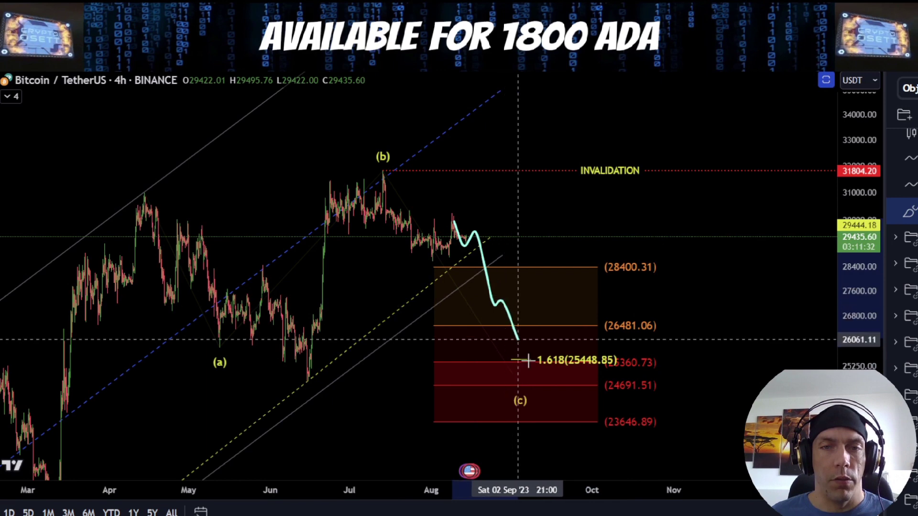
{"action": "mouse_move", "coordinate": [545, 346]}
{"action": "left_mouse_down"}
{"action": "mouse_move", "coordinate": [523, 375]}
{"action": "mouse_move", "coordinate": [521, 340]}
{"action": "left_mouse_up"}
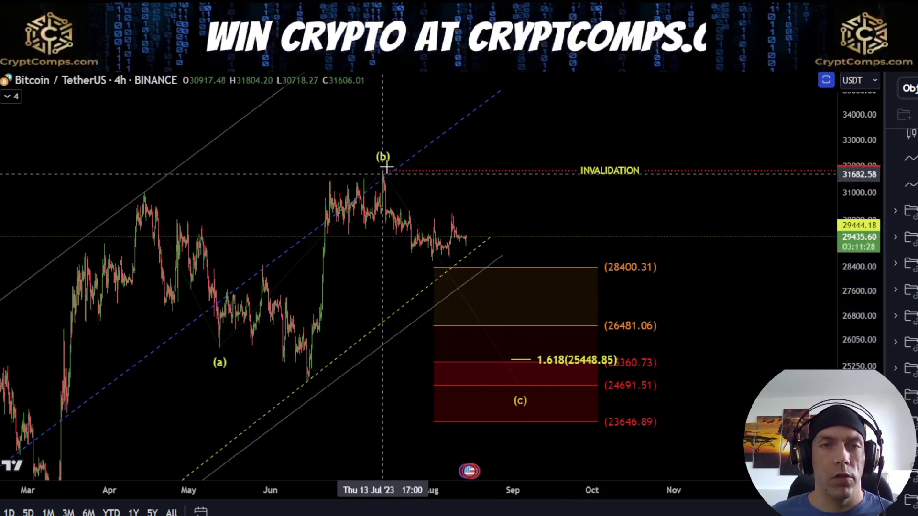
Sketch a five-wave decline from (b) to below the 24691.51 level, remove it, and shift the 1.618 extension slightly earlier.
{"action": "mouse_move", "coordinate": [385, 171]}
{"action": "left_mouse_down"}
{"action": "mouse_move", "coordinate": [418, 267]}
{"action": "mouse_move", "coordinate": [458, 215]}
{"action": "mouse_move", "coordinate": [527, 356]}
{"action": "left_mouse_up"}
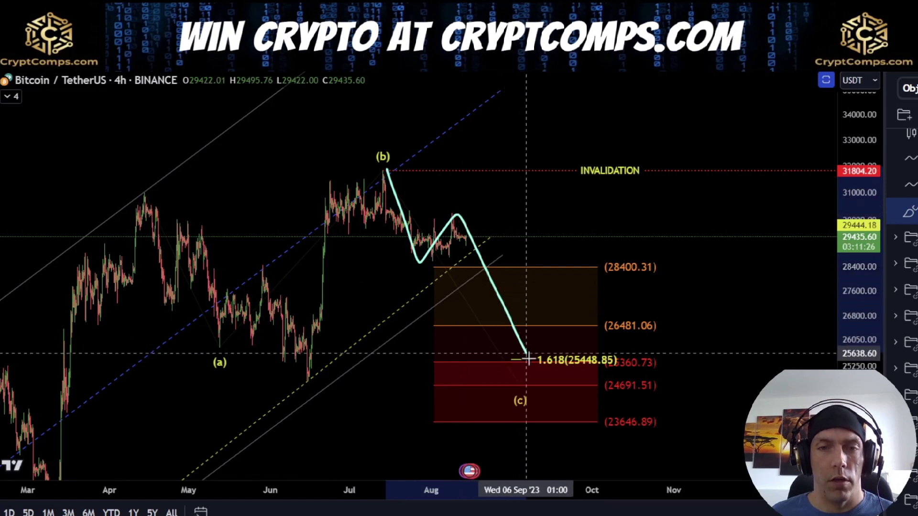
{"action": "left_click_drag", "start_coordinate": [558, 325], "coordinate": [586, 395]}
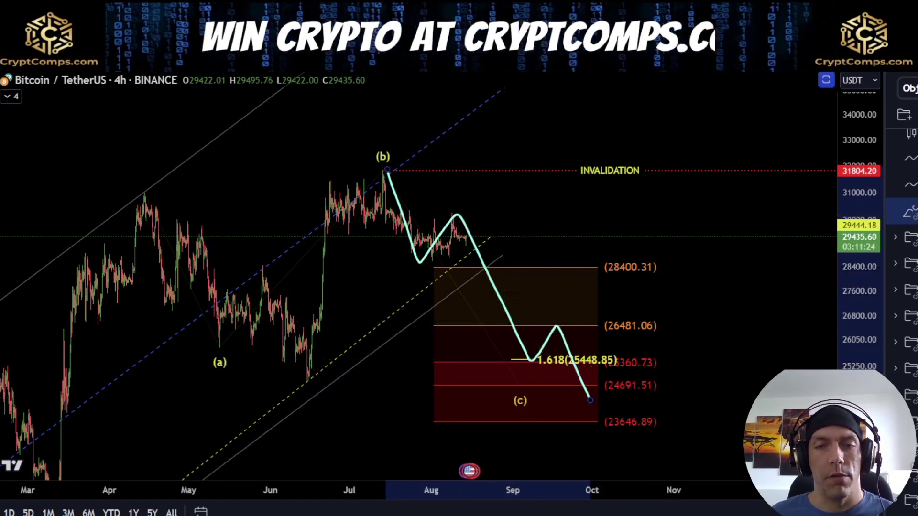
{"action": "left_click_drag", "start_coordinate": [573, 357], "coordinate": [550, 358]}
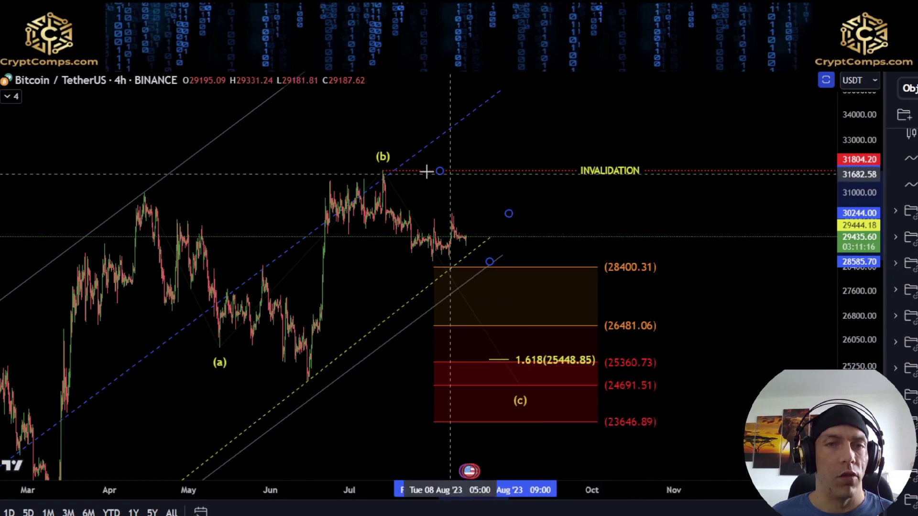
Hide the (a)–(b)–(c) count and focus on the recent June to August candles.
{"action": "scroll", "coordinate": [384, 311], "scroll_direction": "up", "scroll_amount": 3}
{"action": "scroll", "coordinate": [385, 316], "scroll_direction": "up", "scroll_amount": 3}
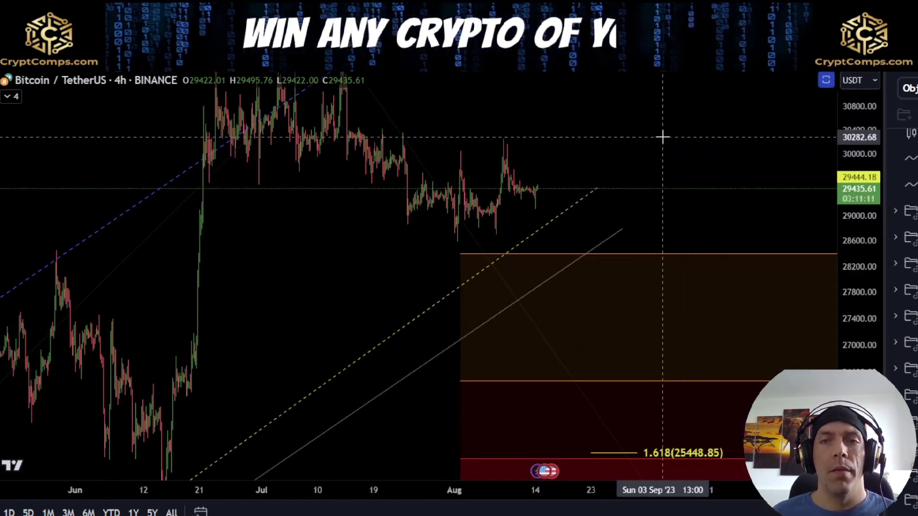
{"action": "left_click_drag", "start_coordinate": [662, 137], "coordinate": [681, 231]}
{"action": "left_click", "coordinate": [913, 263]}
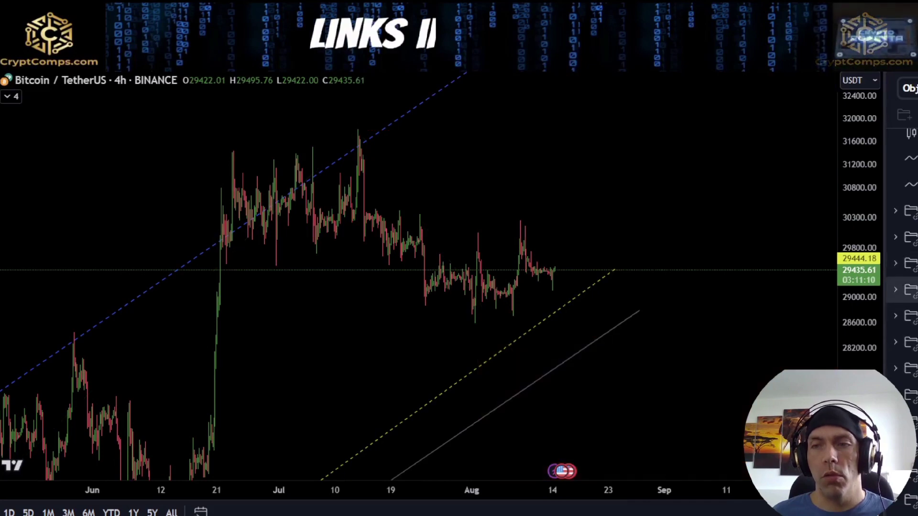
Show the (i)–(ii) count with its a-b-c labels, move the (ii) point slightly toward the c low, and hide the count.
{"action": "left_click", "coordinate": [912, 289]}
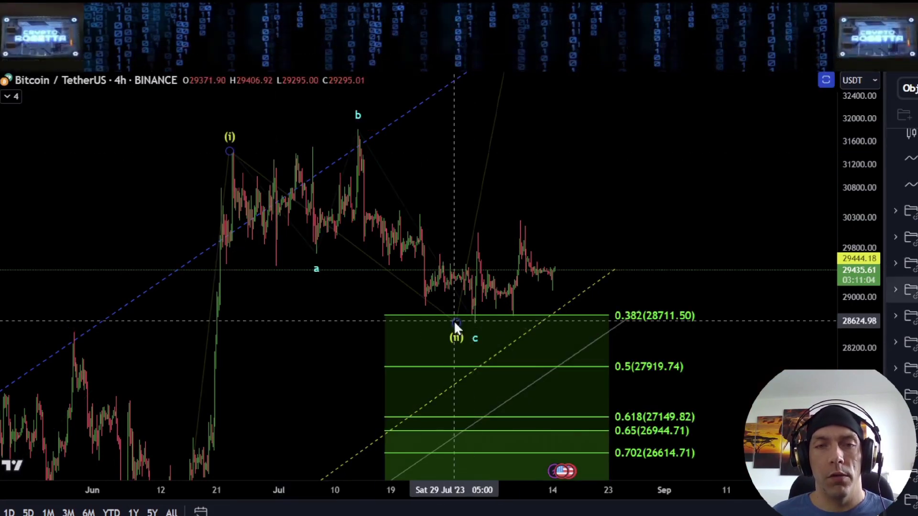
{"action": "left_click_drag", "start_coordinate": [456, 322], "coordinate": [466, 322]}
{"action": "left_click", "coordinate": [913, 289]}
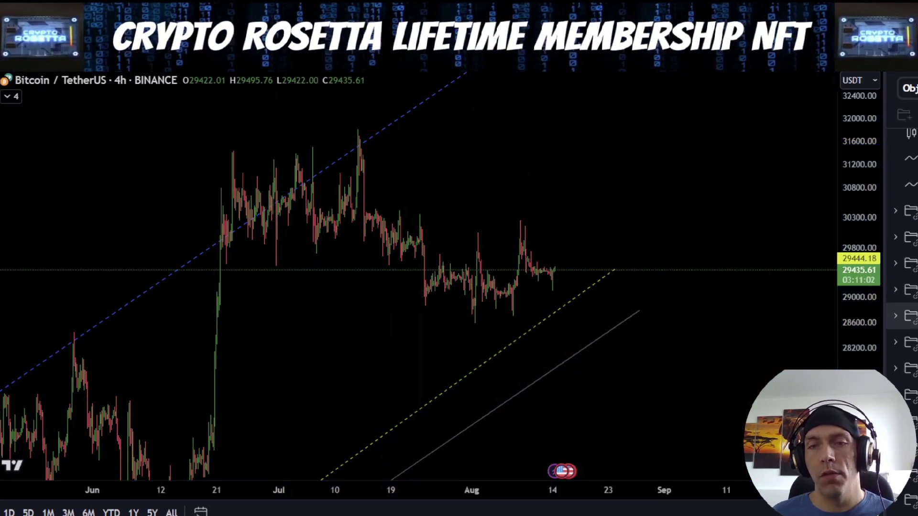
Show the i–v wave count with its extension targets and frame it beside the July and August candles.
{"action": "left_click", "coordinate": [912, 316]}
{"action": "scroll", "coordinate": [454, 383], "scroll_direction": "up", "scroll_amount": 4}
{"action": "left_click_drag", "start_coordinate": [647, 182], "coordinate": [610, 228]}
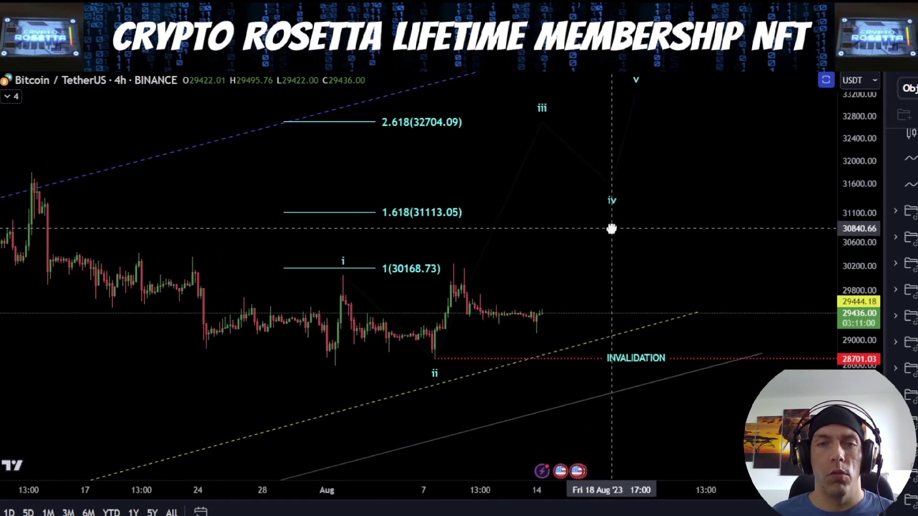
{"action": "scroll", "coordinate": [744, 260], "scroll_direction": "down", "scroll_amount": 3}
{"action": "left_click_drag", "start_coordinate": [677, 242], "coordinate": [600, 253]}
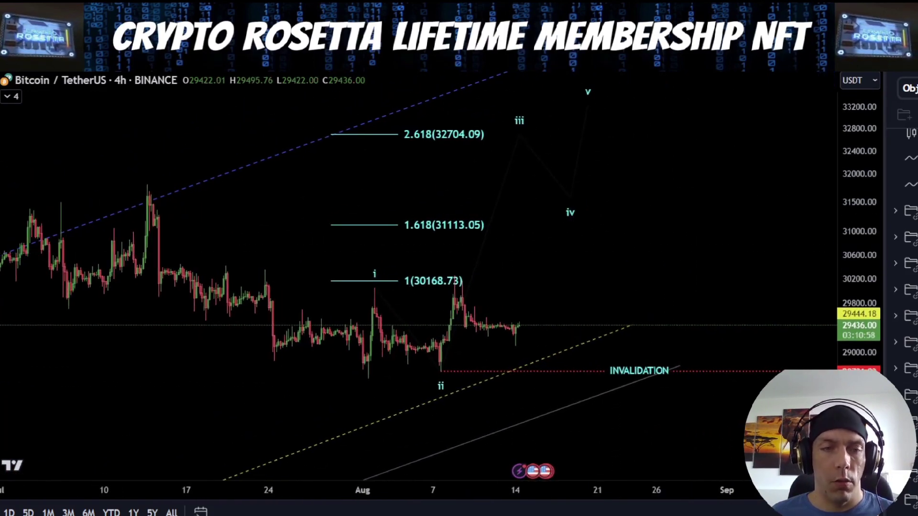
Circle the 1.618 target at 31113.05, brush over the rise and pullback from the ii low, and clear the strokes.
{"action": "mouse_move", "coordinate": [364, 381]}
{"action": "left_mouse_down"}
{"action": "mouse_move", "coordinate": [382, 294]}
{"action": "mouse_move", "coordinate": [442, 368]}
{"action": "left_mouse_up"}
{"action": "key", "text": "Delete"}
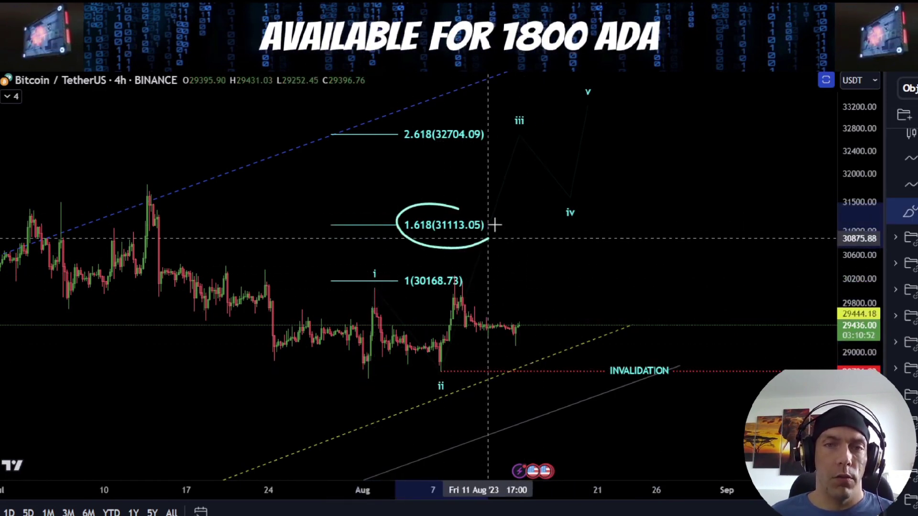
{"action": "key", "text": "ctrl+z"}
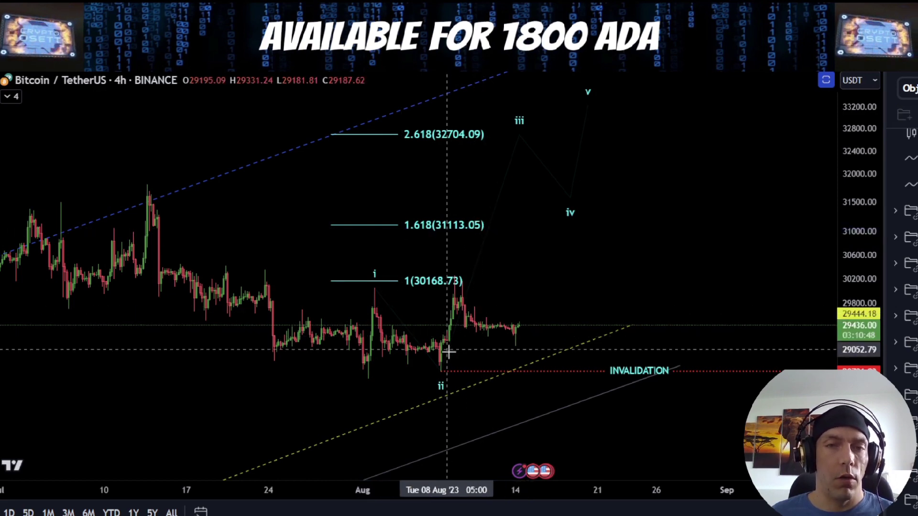
{"action": "mouse_move", "coordinate": [458, 276]}
{"action": "left_mouse_down"}
{"action": "mouse_move", "coordinate": [512, 317]}
{"action": "mouse_move", "coordinate": [522, 344]}
{"action": "left_mouse_up"}
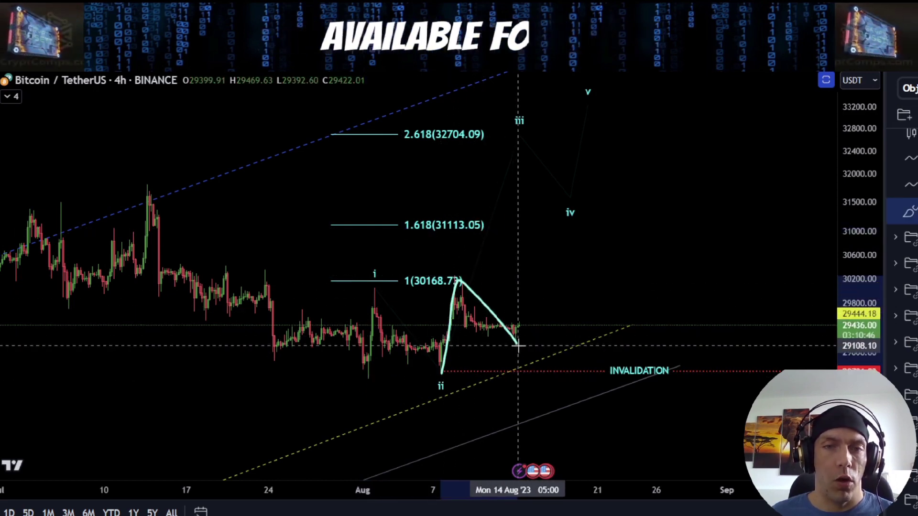
{"action": "key", "text": "ctrl+z"}
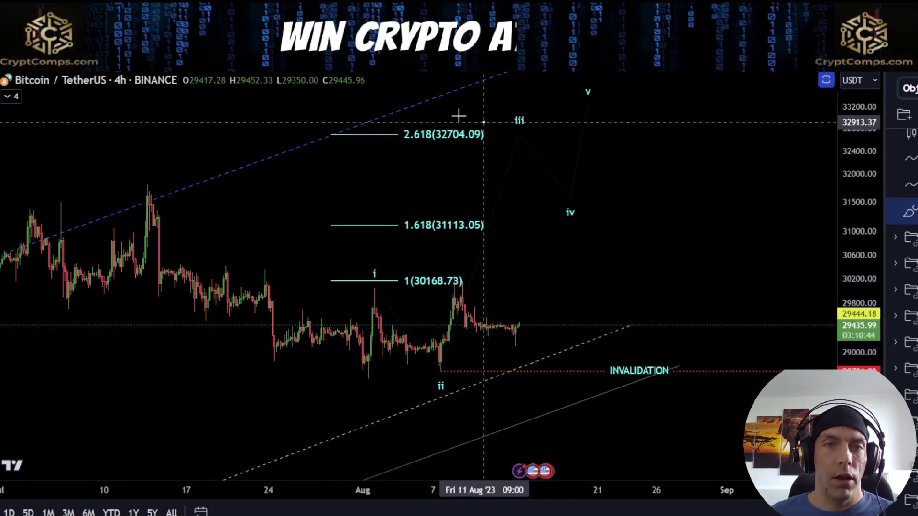
Circle the 2.618 target at 32704.09, clear the strokes, and hide the i–v count.
{"action": "mouse_move", "coordinate": [481, 120]}
{"action": "left_mouse_down"}
{"action": "mouse_move", "coordinate": [389, 153]}
{"action": "mouse_move", "coordinate": [481, 148]}
{"action": "left_mouse_up"}
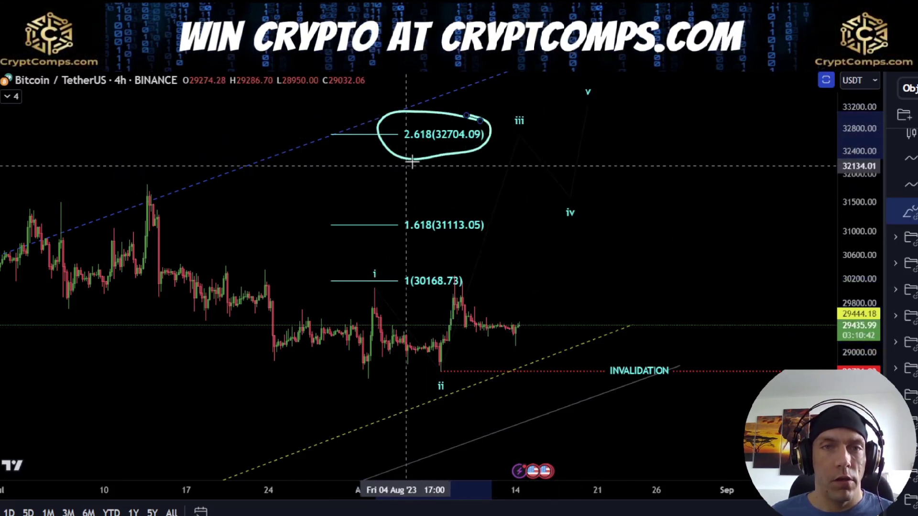
{"action": "left_click_drag", "start_coordinate": [390, 135], "coordinate": [473, 152]}
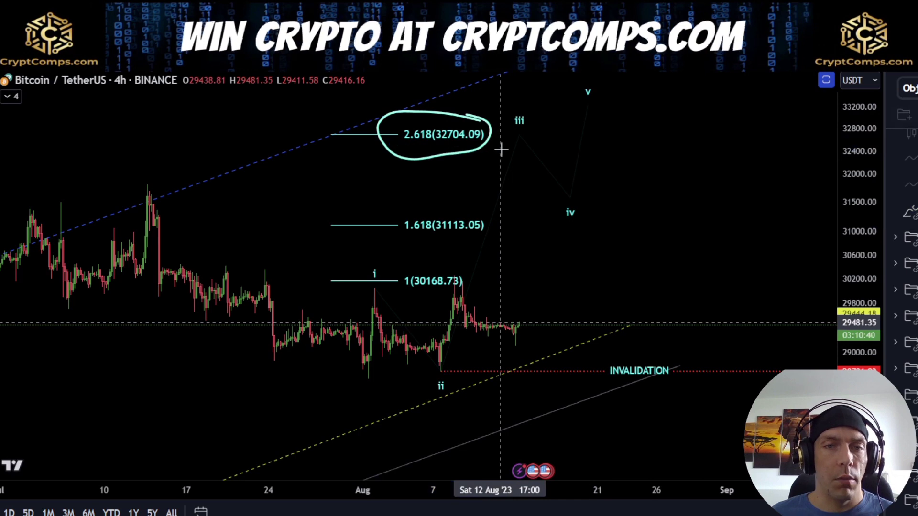
{"action": "key", "text": "ctrl+z"}
{"action": "key", "text": "ctrl+z"}
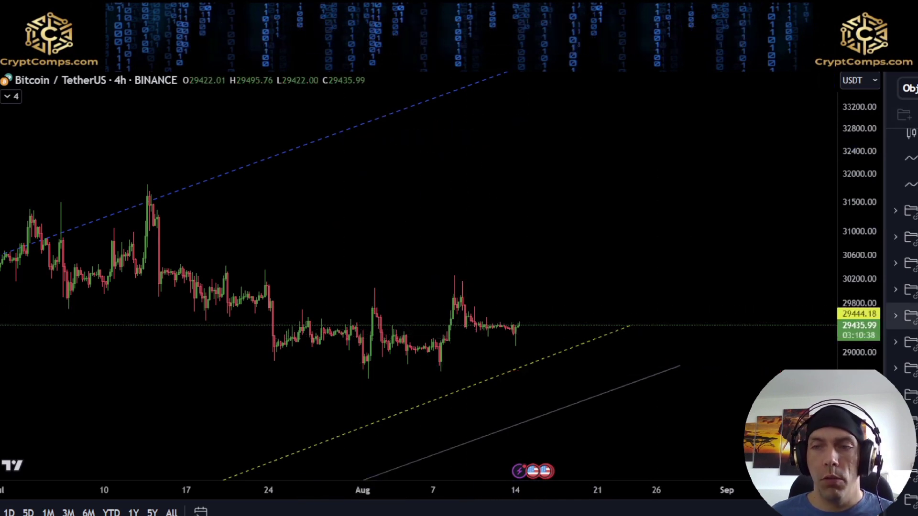
Show the circled 1–5 count and brush over its rise to 1 and pullback to 2, clearing the strokes.
{"action": "left_click", "coordinate": [912, 342]}
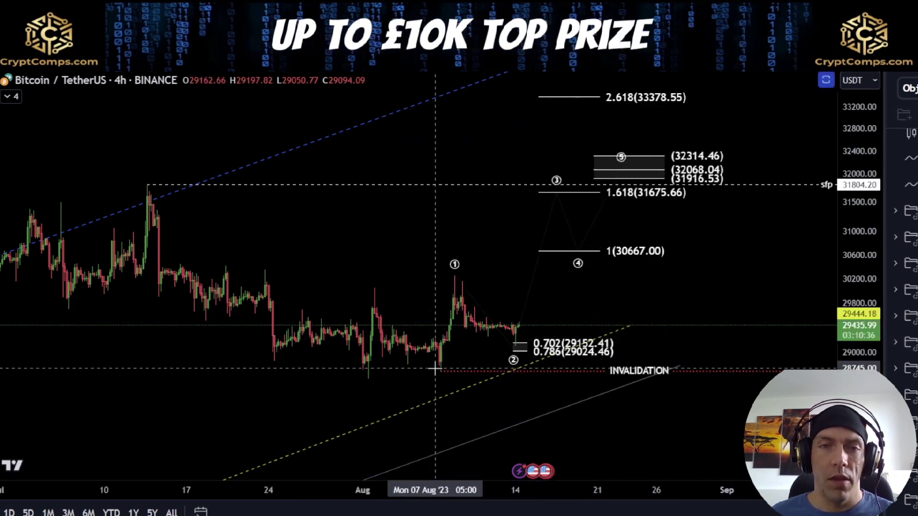
{"action": "mouse_move", "coordinate": [457, 282]}
{"action": "left_mouse_down"}
{"action": "mouse_move", "coordinate": [459, 272]}
{"action": "mouse_move", "coordinate": [518, 348]}
{"action": "left_mouse_up"}
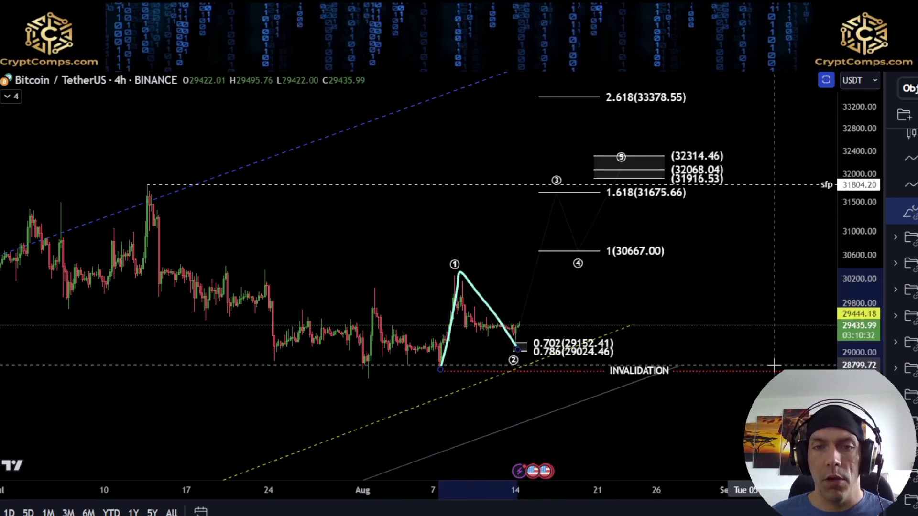
{"action": "key", "text": "ctrl+z"}
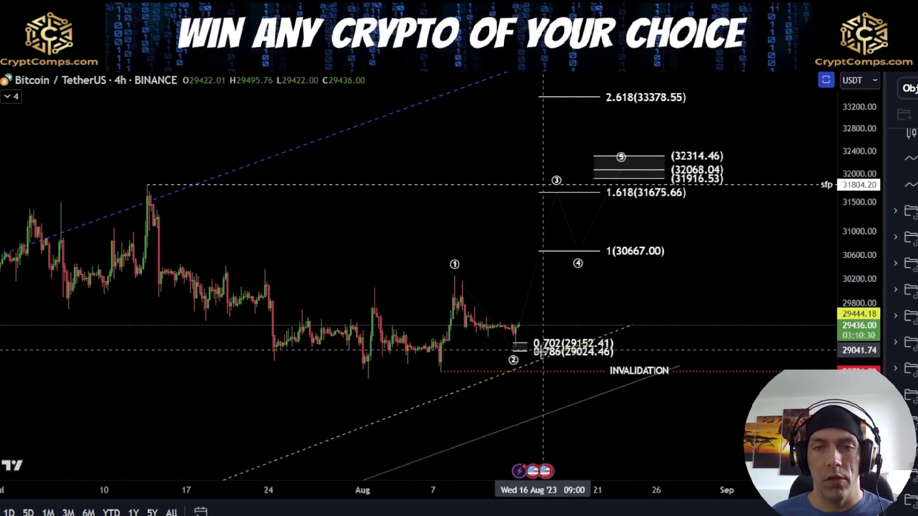
{"action": "left_click_drag", "start_coordinate": [518, 348], "coordinate": [535, 299]}
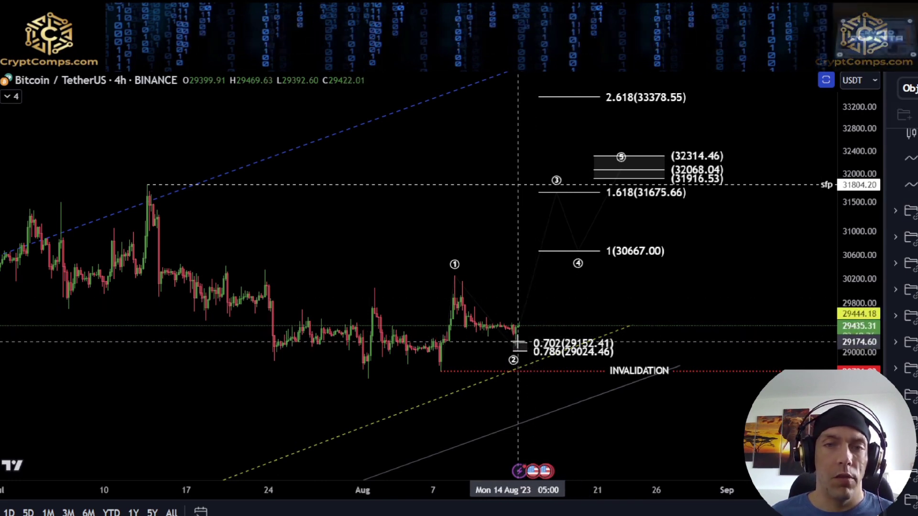
{"action": "left_click_drag", "start_coordinate": [438, 278], "coordinate": [472, 276]}
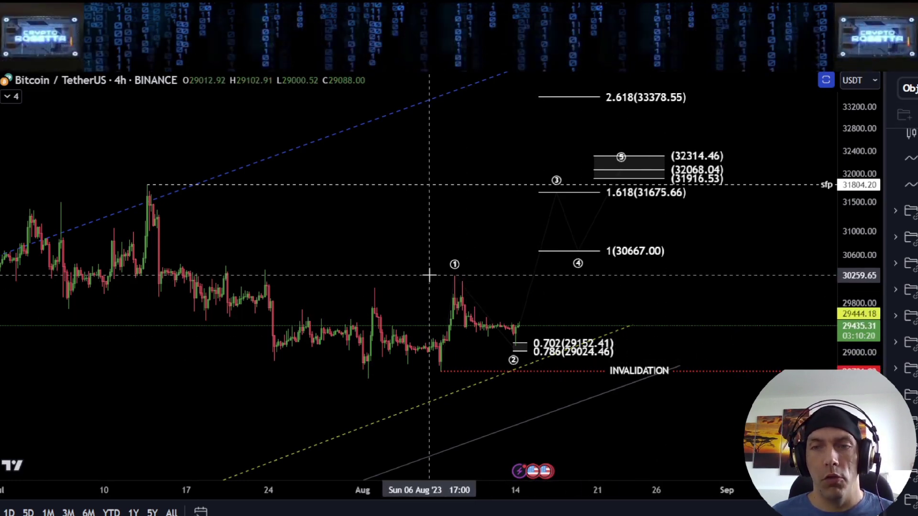
Sketch the path through circled waves 1 and 2 up to wave 3, underline the 31675.66 target, and clear the strokes.
{"action": "left_click_drag", "start_coordinate": [704, 287], "coordinate": [542, 281]}
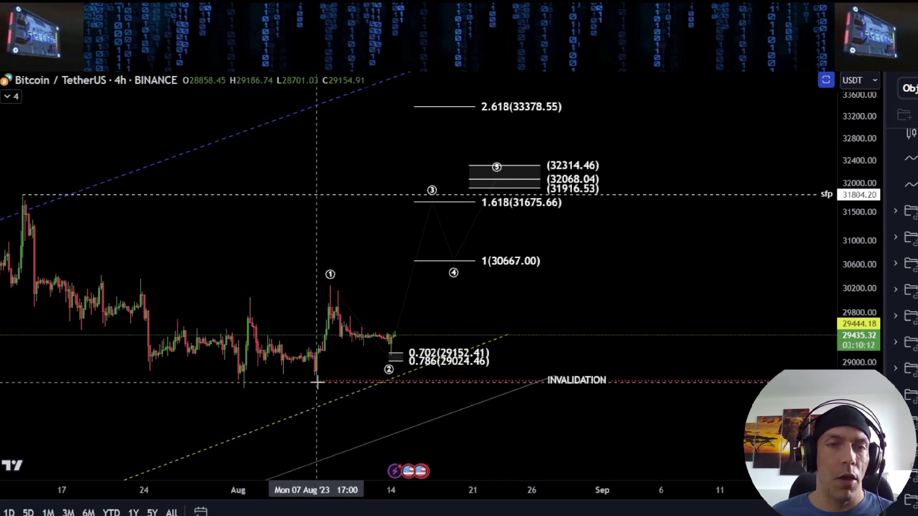
{"action": "mouse_move", "coordinate": [328, 282]}
{"action": "left_mouse_down"}
{"action": "mouse_move", "coordinate": [385, 334]}
{"action": "mouse_move", "coordinate": [389, 352]}
{"action": "mouse_move", "coordinate": [446, 208]}
{"action": "mouse_move", "coordinate": [546, 210]}
{"action": "left_mouse_up"}
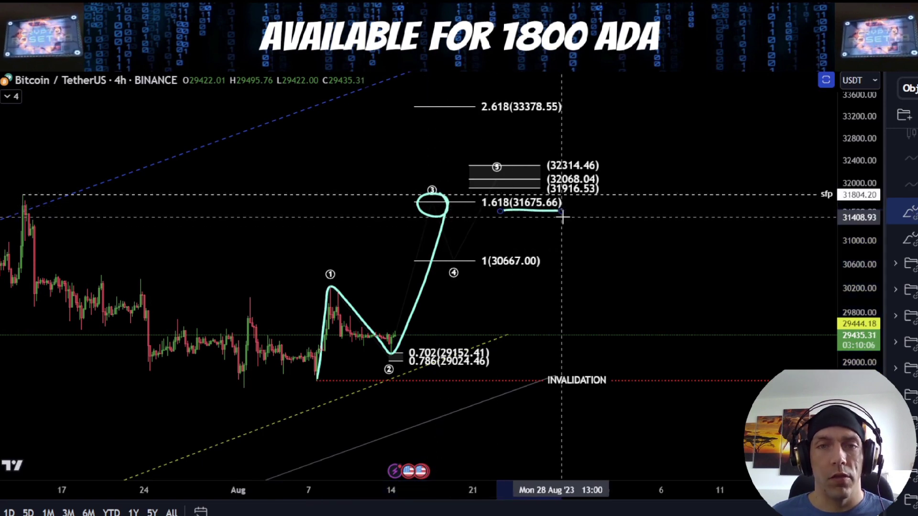
{"action": "key", "text": "ctrl+z"}
{"action": "key", "text": "ctrl+z"}
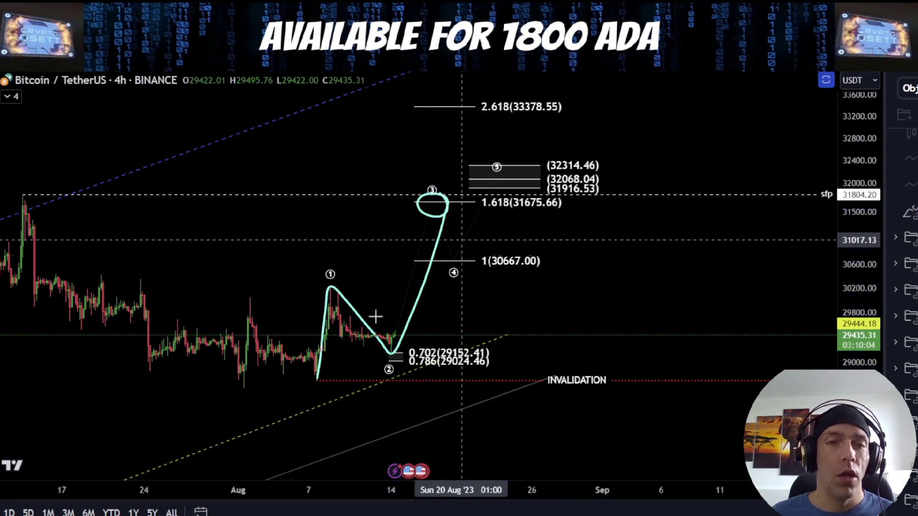
Sketch alternative nested rises and pullbacks from the early August low, circle the circled 1 high, and remove the strokes.
{"action": "mouse_move", "coordinate": [243, 397]}
{"action": "left_mouse_down"}
{"action": "mouse_move", "coordinate": [258, 302]}
{"action": "mouse_move", "coordinate": [308, 364]}
{"action": "left_mouse_up"}
{"action": "mouse_move", "coordinate": [329, 285]}
{"action": "left_mouse_down"}
{"action": "mouse_move", "coordinate": [371, 335]}
{"action": "mouse_move", "coordinate": [400, 326]}
{"action": "mouse_move", "coordinate": [413, 272]}
{"action": "left_mouse_up"}
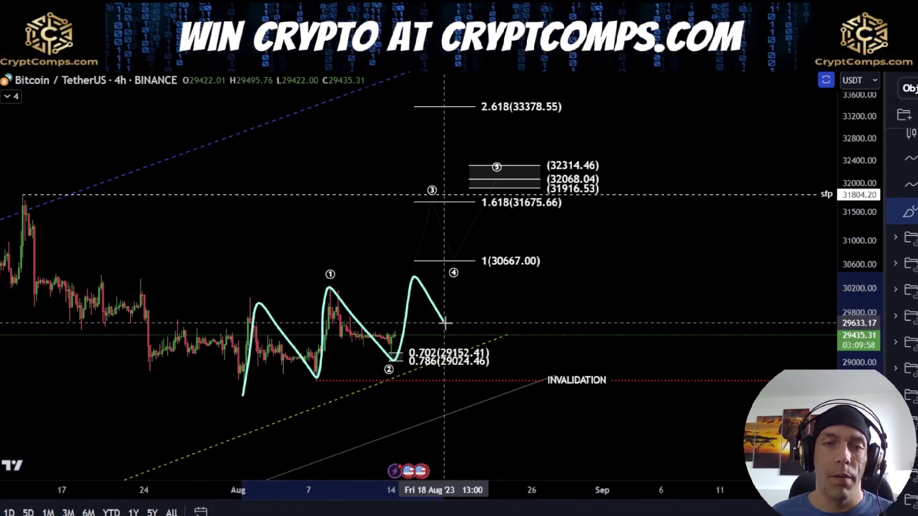
{"action": "left_click_drag", "start_coordinate": [445, 323], "coordinate": [480, 119]}
{"action": "key", "text": "ctrl+z"}
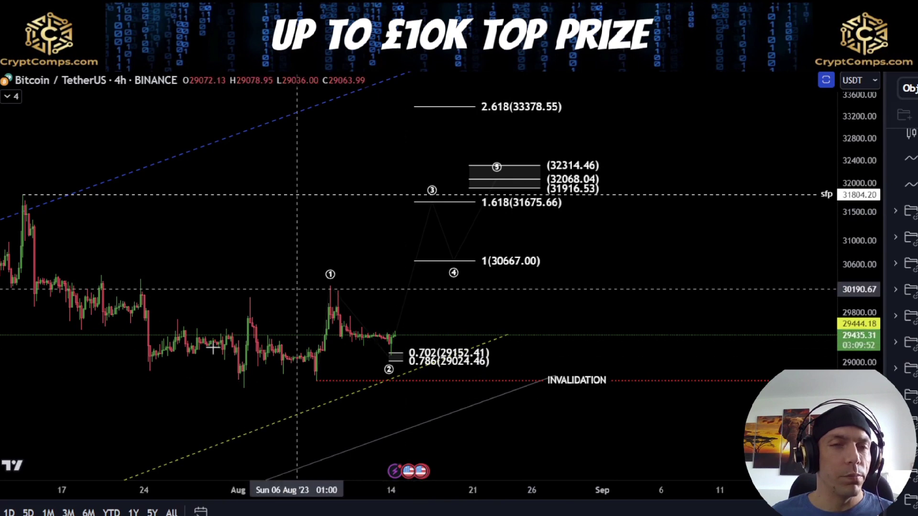
{"action": "mouse_move", "coordinate": [249, 405]}
{"action": "left_mouse_down"}
{"action": "mouse_move", "coordinate": [258, 311]}
{"action": "mouse_move", "coordinate": [320, 281]}
{"action": "left_mouse_up"}
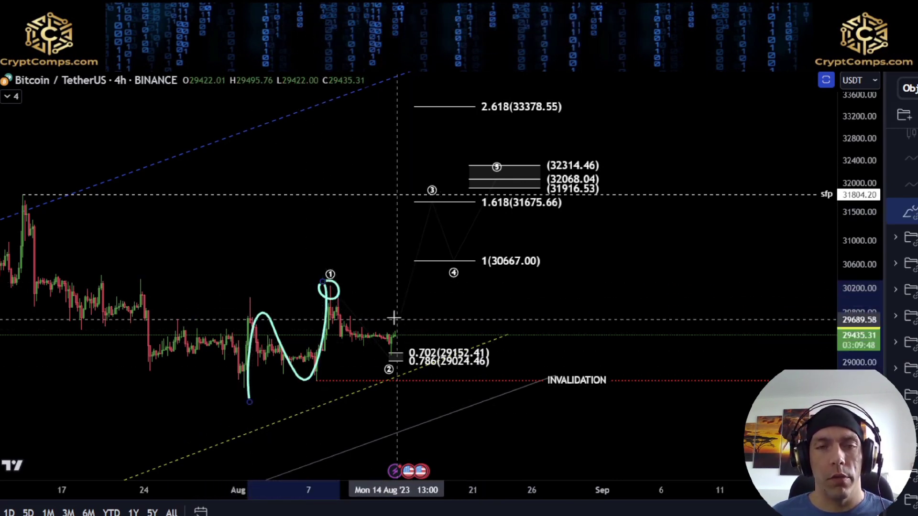
{"action": "key", "text": "Delete"}
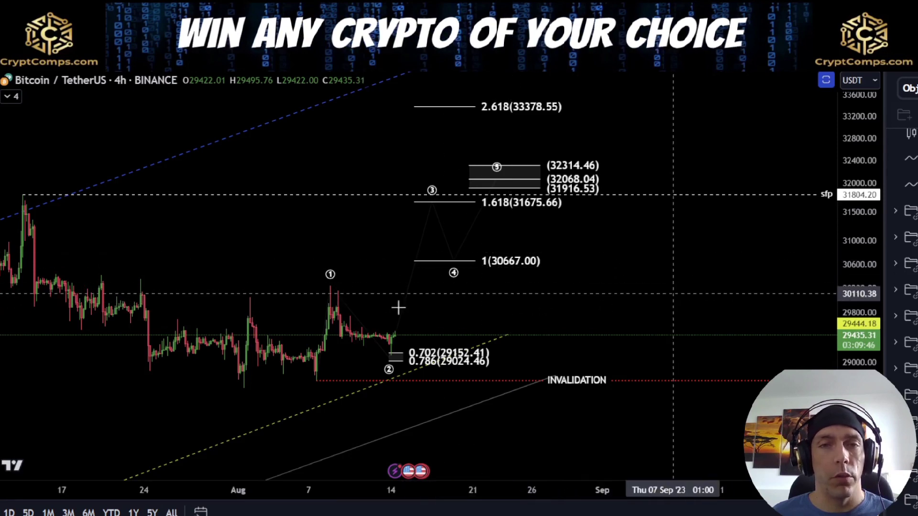
Underline the 1.618 target at 31675.66 with brush strokes and delete them.
{"action": "scroll", "coordinate": [442, 325], "scroll_direction": "up", "scroll_amount": 1}
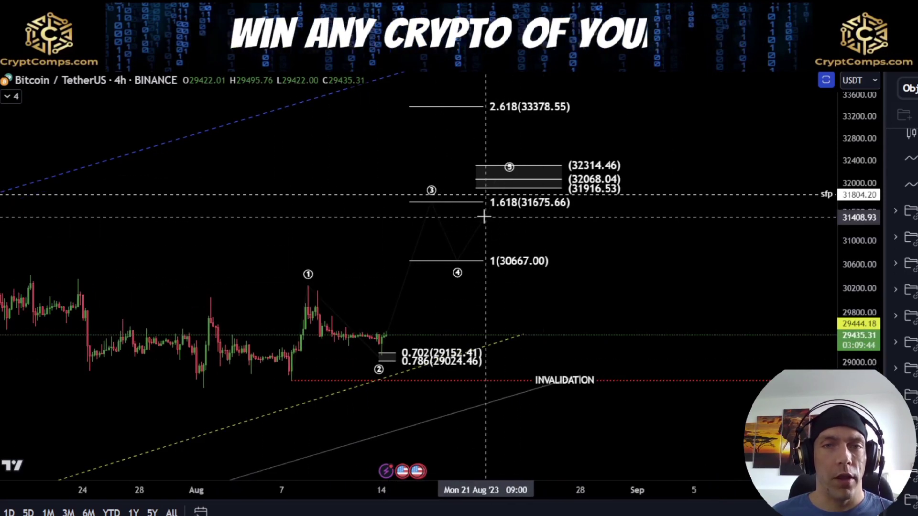
{"action": "left_click_drag", "start_coordinate": [484, 217], "coordinate": [565, 214]}
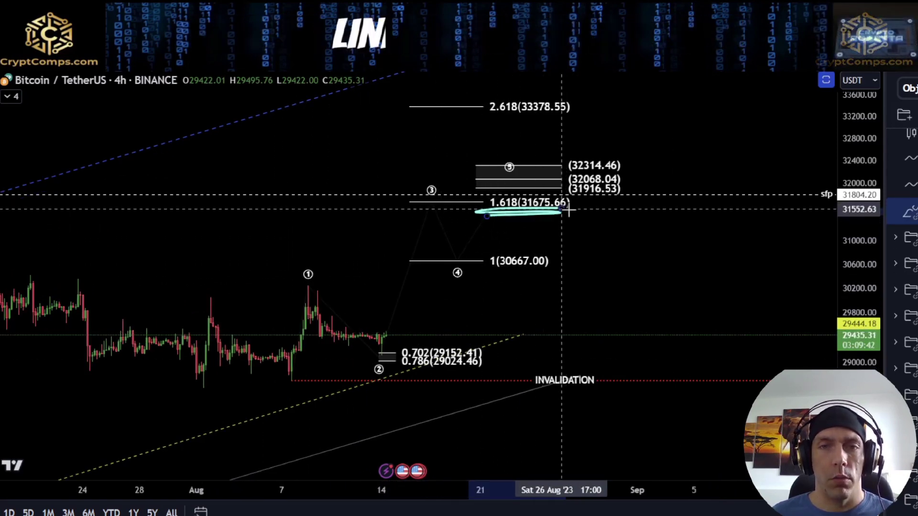
{"action": "key", "text": "Delete"}
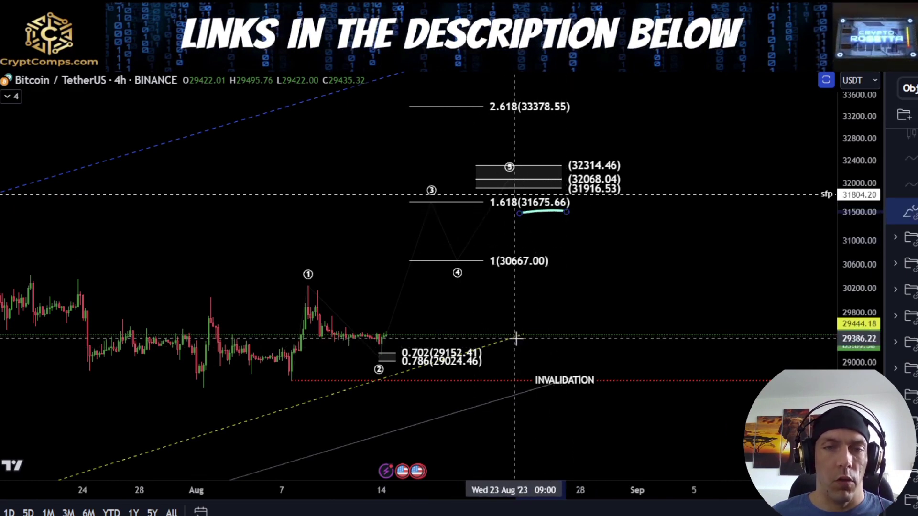
{"action": "key", "text": "Delete"}
Stretch the price scale, circle the INVALIDATION label of the circled 1–5 count, and delete the strokes.
{"action": "left_click_drag", "start_coordinate": [849, 363], "coordinate": [848, 340]}
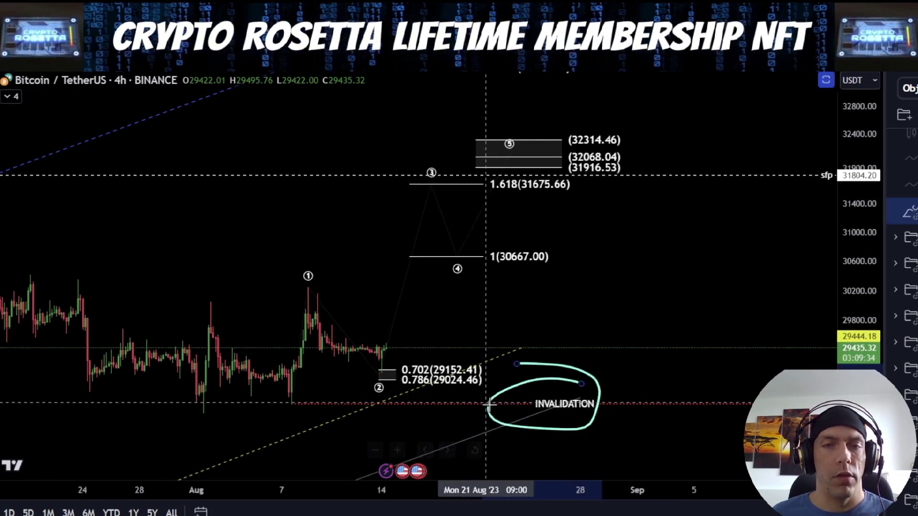
{"action": "key", "text": "Delete"}
{"action": "left_click_drag", "start_coordinate": [551, 351], "coordinate": [583, 301]}
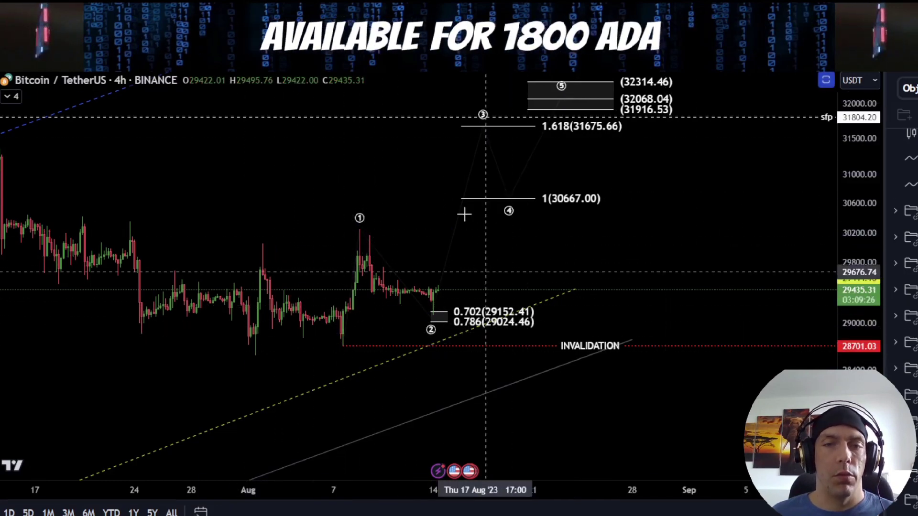
Switch the chart to the 1-hour interval and on to the 15-minute interval.
{"action": "left_click", "coordinate": [178, 62]}
{"action": "scroll", "coordinate": [454, 412], "scroll_direction": "down", "scroll_amount": 2}
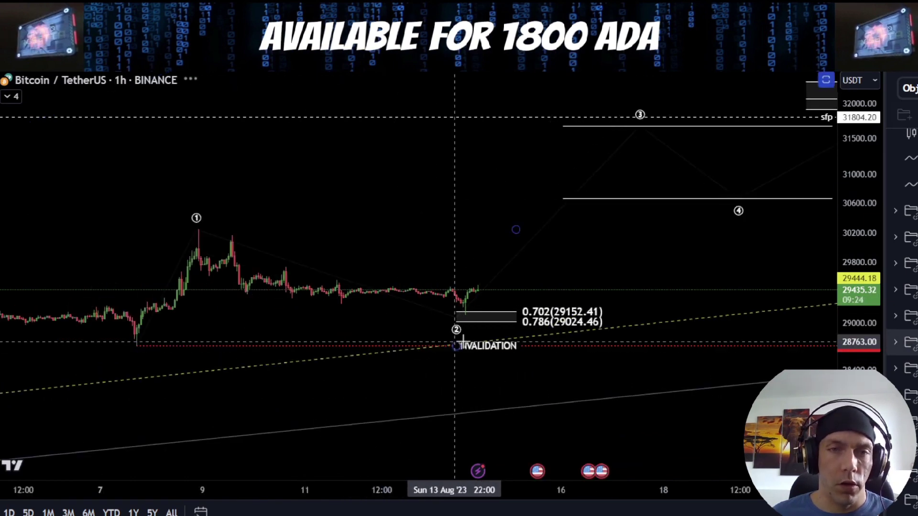
{"action": "left_click", "coordinate": [156, 63]}
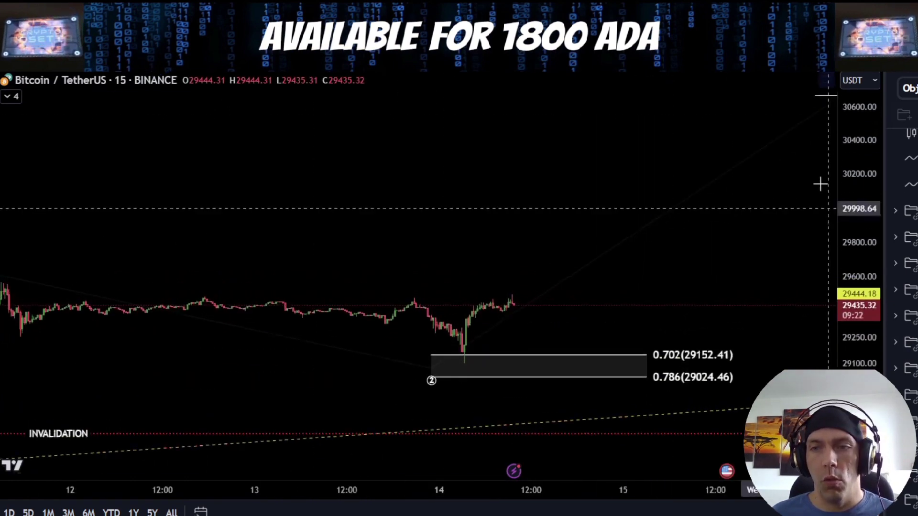
Hide the circled 1–5 count and show the yellow (1)–(5) count, framing its retracement zone and upper targets.
{"action": "left_click", "coordinate": [915, 342]}
{"action": "left_click", "coordinate": [915, 368]}
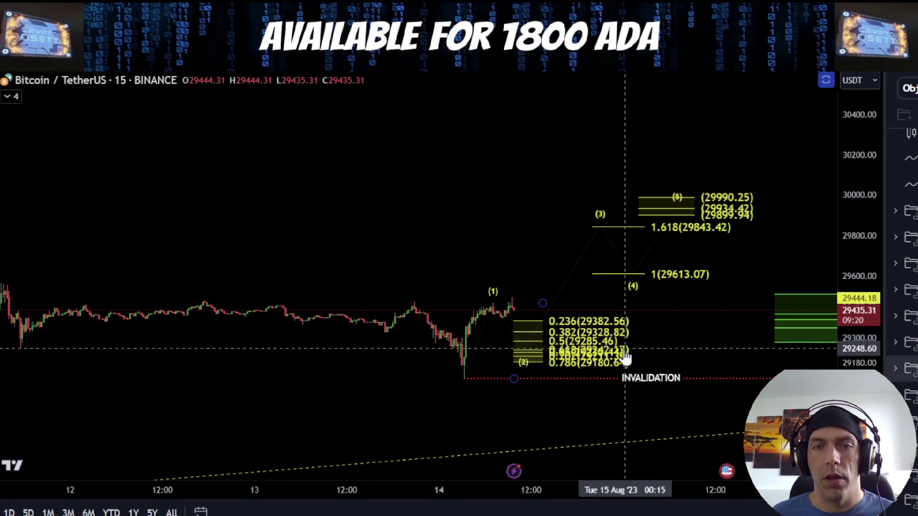
{"action": "left_click_drag", "start_coordinate": [535, 255], "coordinate": [448, 213]}
{"action": "left_click_drag", "start_coordinate": [859, 382], "coordinate": [859, 158]}
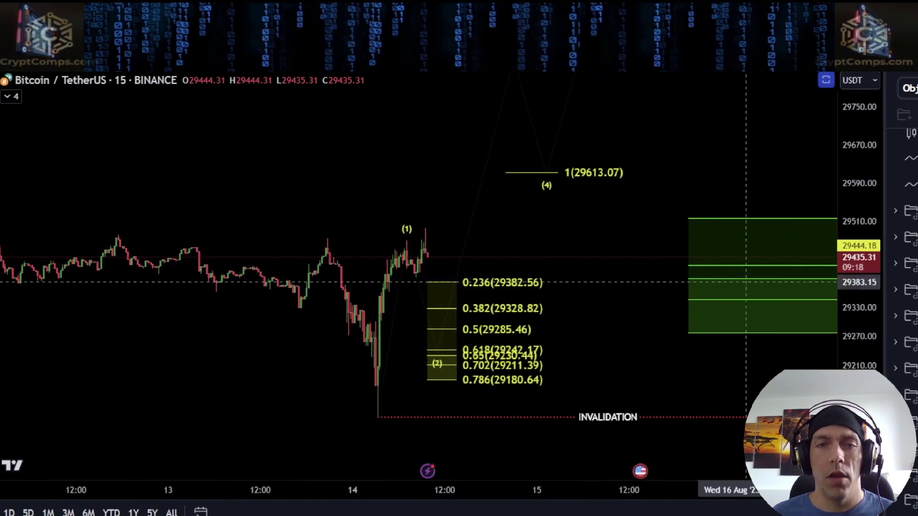
{"action": "scroll", "coordinate": [690, 342], "scroll_direction": "up", "scroll_amount": 1}
{"action": "scroll", "coordinate": [292, 369], "scroll_direction": "up", "scroll_amount": 3}
{"action": "left_click_drag", "start_coordinate": [657, 323], "coordinate": [552, 347]}
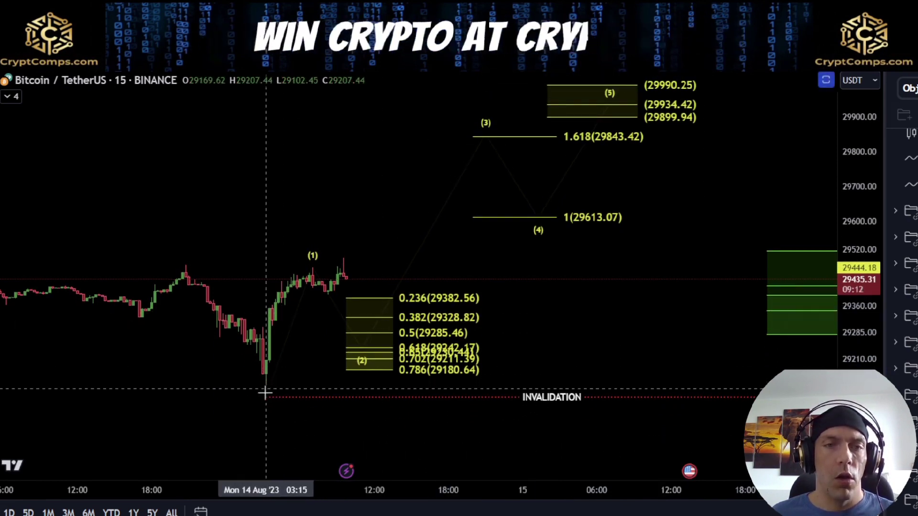
Brush over the 14 August rise to (1), circle the (2) support zone, and clear the strokes.
{"action": "mouse_move", "coordinate": [267, 397]}
{"action": "left_mouse_down"}
{"action": "mouse_move", "coordinate": [299, 322]}
{"action": "mouse_move", "coordinate": [303, 249]}
{"action": "left_mouse_up"}
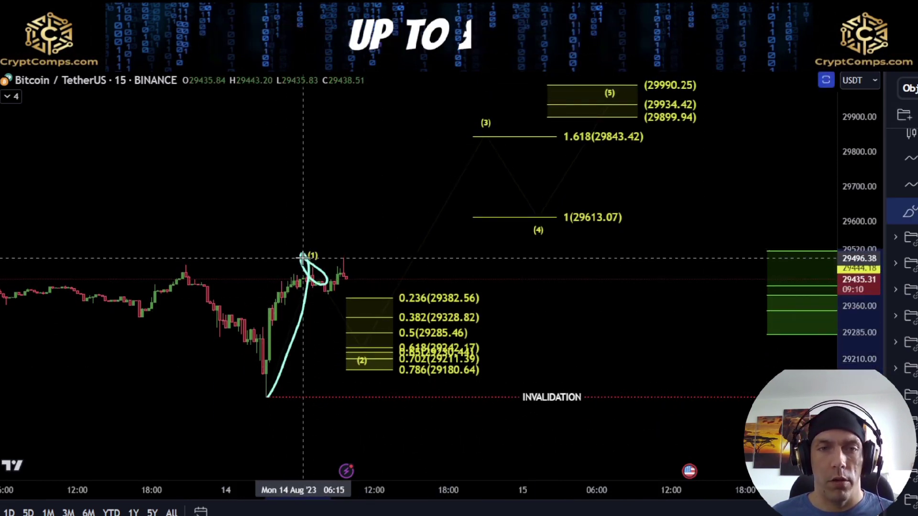
{"action": "key", "text": "ctrl+z"}
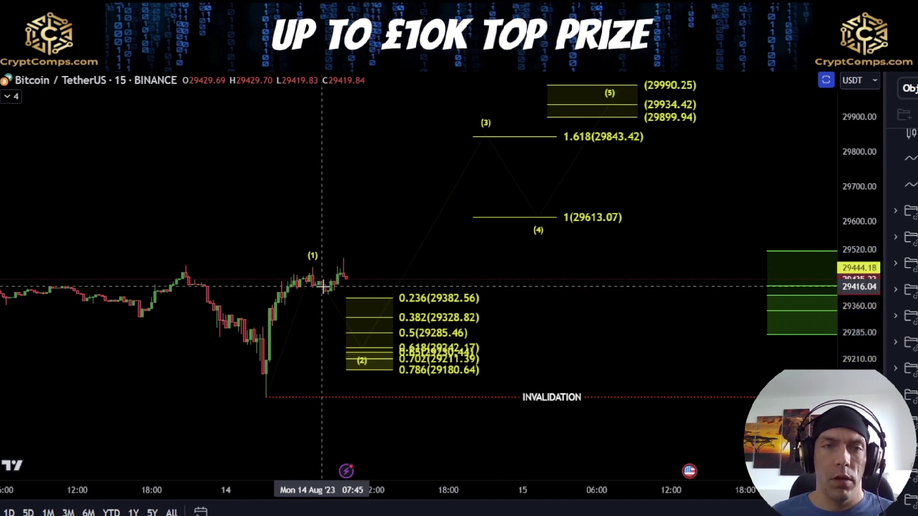
{"action": "left_click_drag", "start_coordinate": [350, 337], "coordinate": [381, 336]}
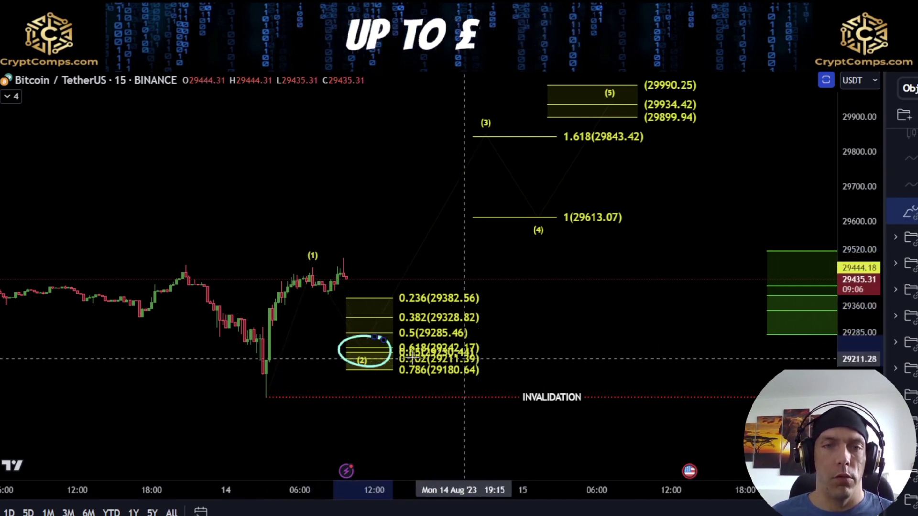
{"action": "key", "text": "ctrl+z"}
{"action": "scroll", "coordinate": [497, 356], "scroll_direction": "up", "scroll_amount": 3}
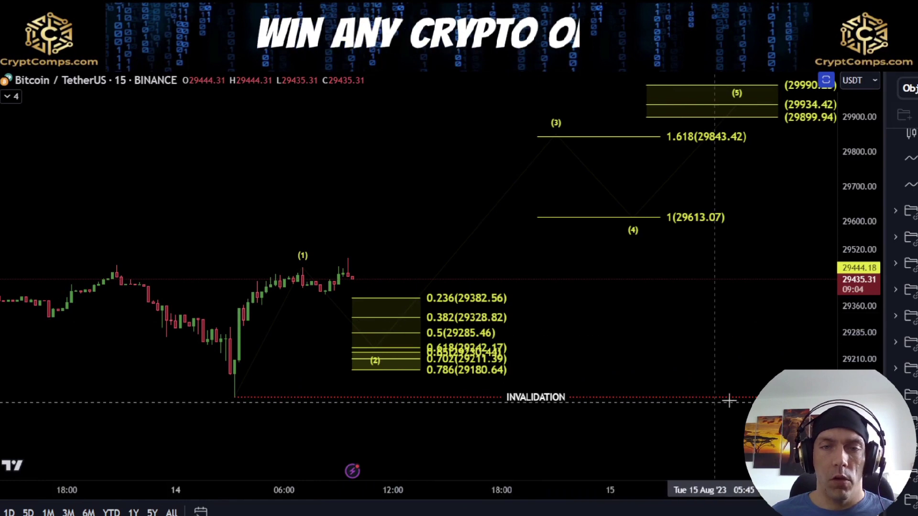
Stretch the price scale around the (2) retracement zone, brush over its upper level labels, and delete the strokes.
{"action": "left_click_drag", "start_coordinate": [845, 348], "coordinate": [844, 330]}
{"action": "left_click_drag", "start_coordinate": [549, 358], "coordinate": [577, 284]}
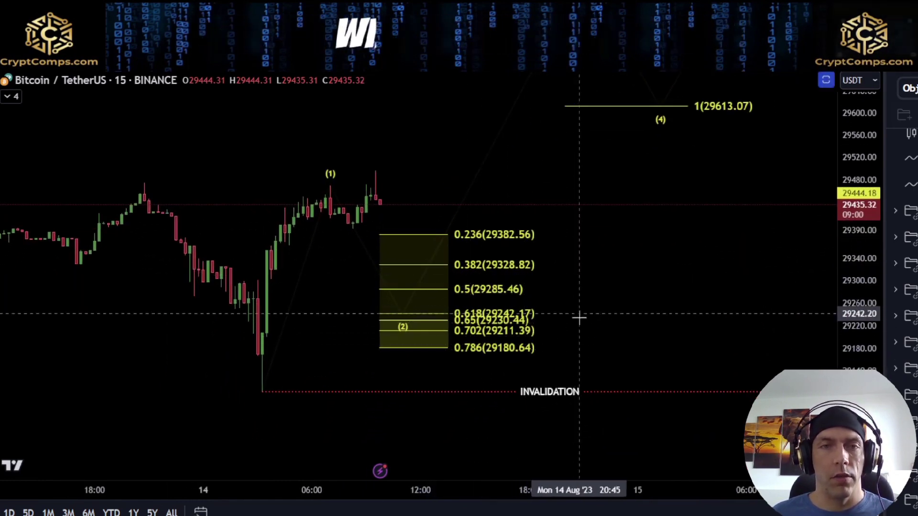
{"action": "left_click_drag", "start_coordinate": [580, 317], "coordinate": [581, 325]}
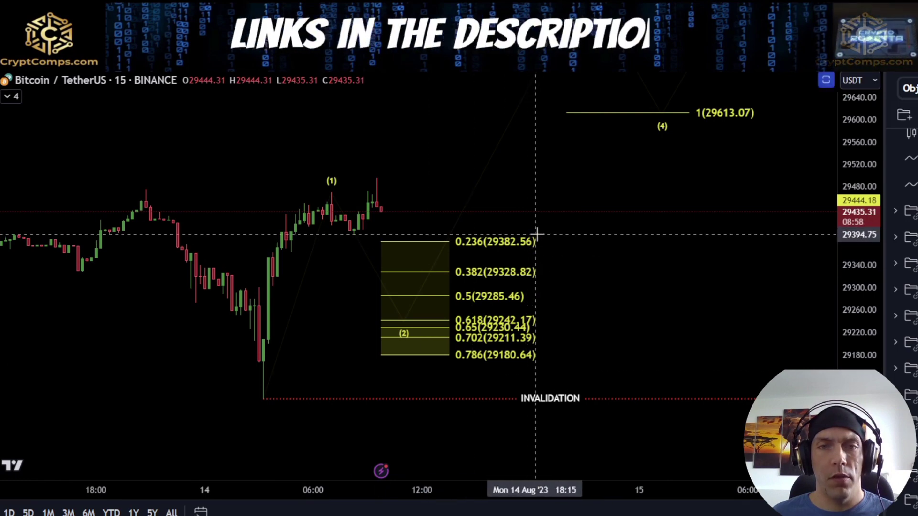
{"action": "mouse_move", "coordinate": [534, 232]}
{"action": "left_mouse_down"}
{"action": "mouse_move", "coordinate": [420, 240]}
{"action": "mouse_move", "coordinate": [449, 283]}
{"action": "mouse_move", "coordinate": [522, 278]}
{"action": "left_mouse_up"}
{"action": "key", "text": "Delete"}
{"action": "key", "text": "Delete"}
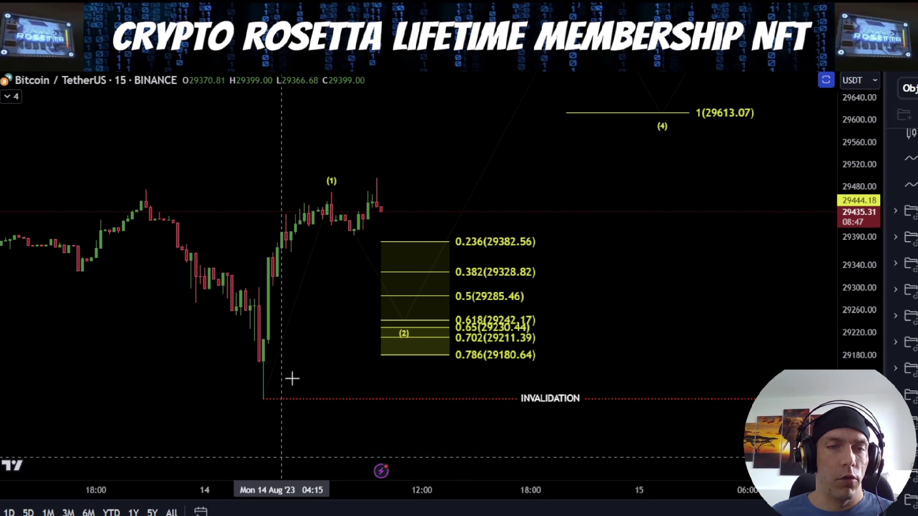
Sketch the rise to (1) and a pullback to the 0.382 level, underline the 13 August low, and clear the strokes.
{"action": "left_click", "coordinate": [263, 398]}
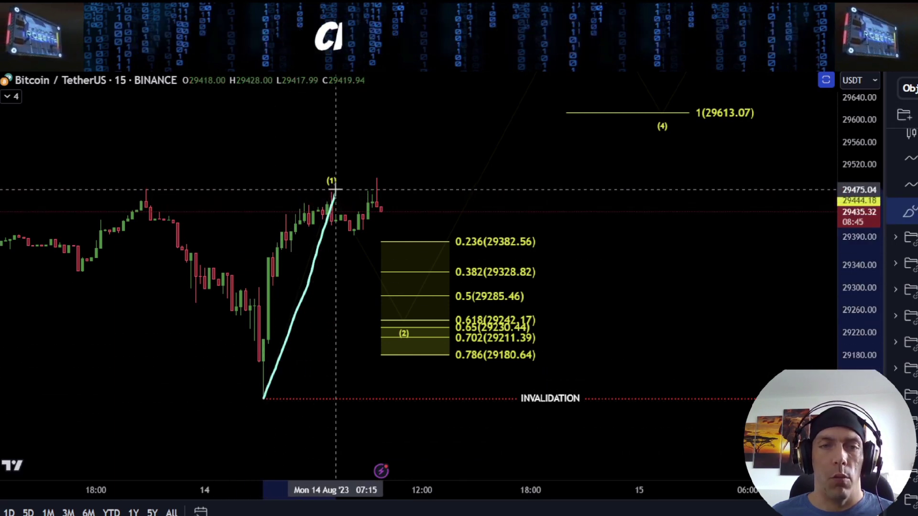
{"action": "left_click_drag", "start_coordinate": [391, 190], "coordinate": [427, 273]}
{"action": "scroll", "coordinate": [428, 272], "scroll_direction": "down", "scroll_amount": 4}
{"action": "left_click_drag", "start_coordinate": [262, 274], "coordinate": [366, 275]}
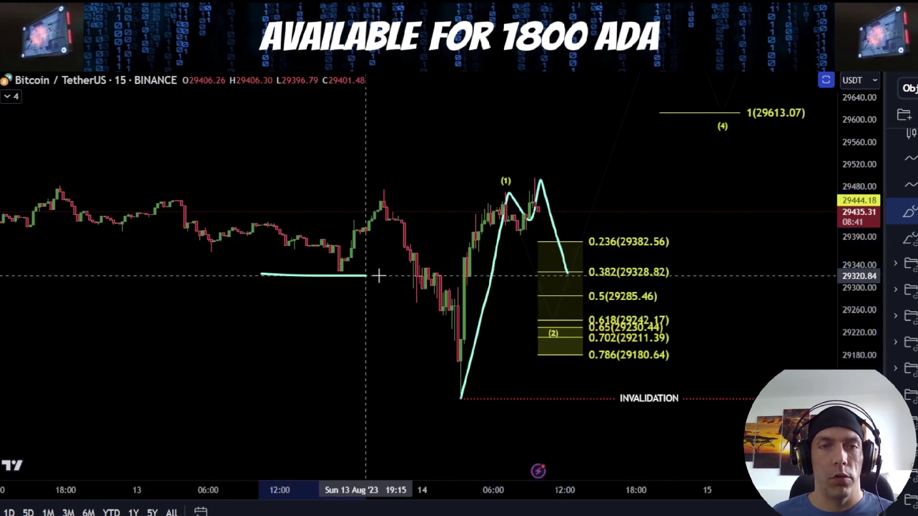
{"action": "key", "text": "Delete"}
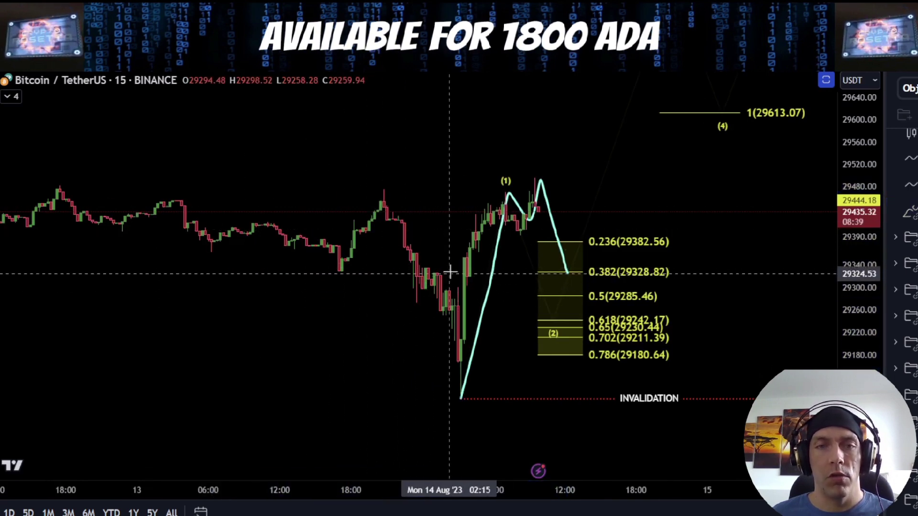
{"action": "mouse_move", "coordinate": [445, 271]}
{"action": "left_mouse_down"}
{"action": "mouse_move", "coordinate": [338, 273]}
{"action": "mouse_move", "coordinate": [467, 268]}
{"action": "left_mouse_up"}
{"action": "key", "text": "Delete"}
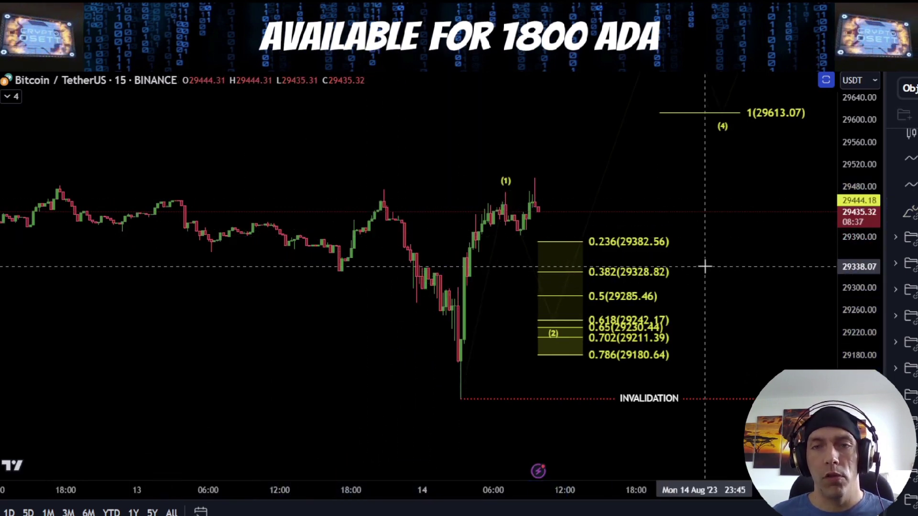
Circle the 0.236 and 0.382 levels, sketch a path from (1) up towards (3), and delete the strokes.
{"action": "mouse_move", "coordinate": [589, 227]}
{"action": "left_mouse_down"}
{"action": "mouse_move", "coordinate": [570, 280]}
{"action": "mouse_move", "coordinate": [635, 277]}
{"action": "left_mouse_up"}
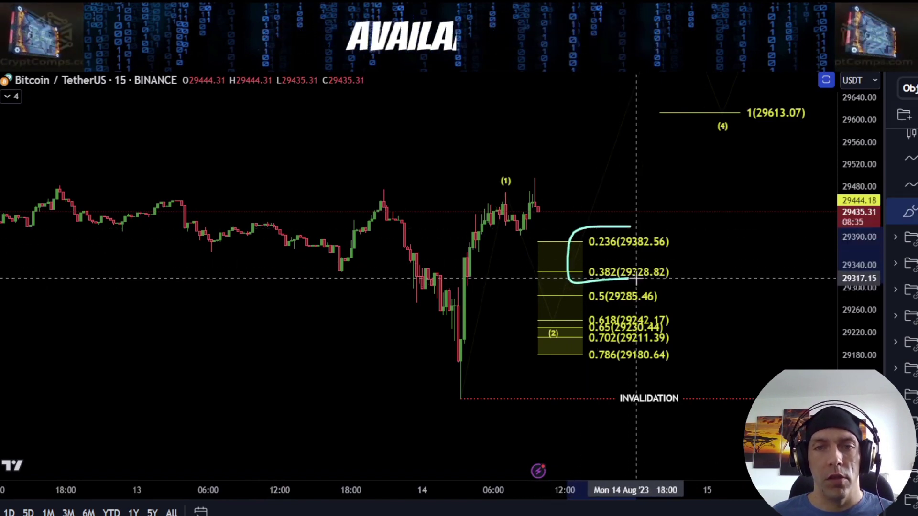
{"action": "key", "text": "Delete"}
{"action": "mouse_move", "coordinate": [499, 197]}
{"action": "left_mouse_down"}
{"action": "mouse_move", "coordinate": [538, 191]}
{"action": "mouse_move", "coordinate": [573, 269]}
{"action": "mouse_move", "coordinate": [636, 123]}
{"action": "left_mouse_up"}
{"action": "key", "text": "Delete"}
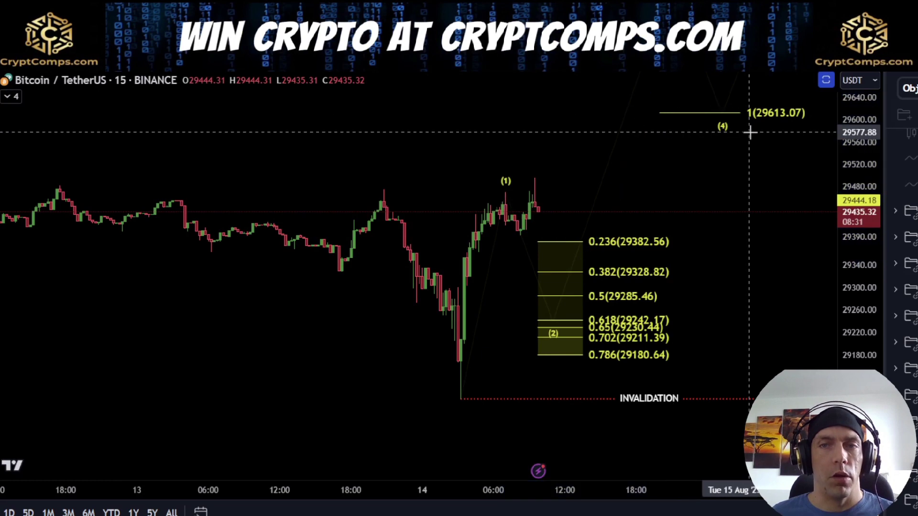
Move wave point (1) of the yellow count to the earlier 14 August peak at about 29431.70.
{"action": "scroll", "coordinate": [751, 156], "scroll_direction": "down", "scroll_amount": 2}
{"action": "left_click_drag", "start_coordinate": [696, 179], "coordinate": [464, 206]}
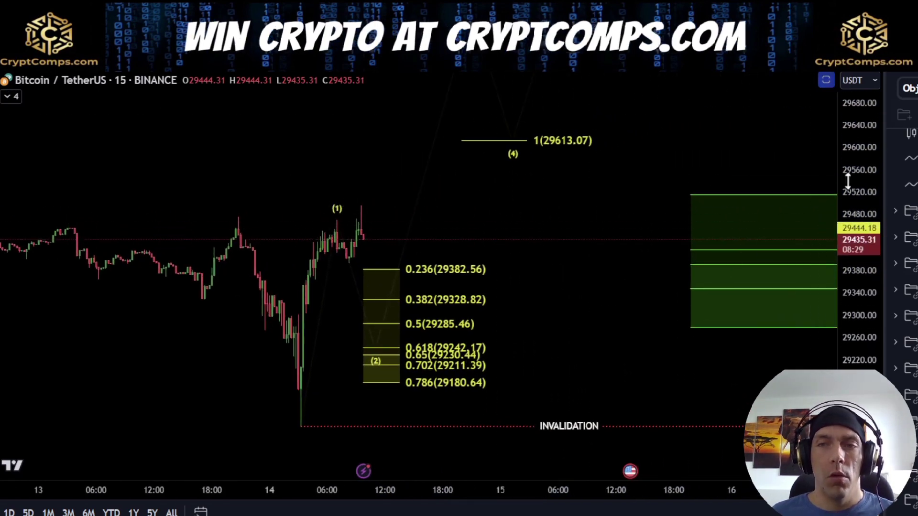
{"action": "left_click_drag", "start_coordinate": [848, 180], "coordinate": [848, 256]}
{"action": "left_click_drag", "start_coordinate": [337, 231], "coordinate": [309, 252]}
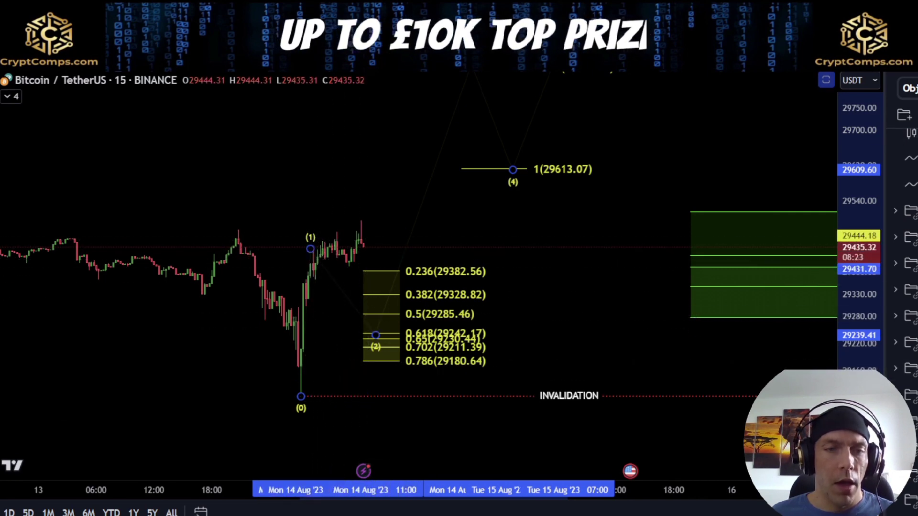
{"action": "left_click", "coordinate": [309, 279]}
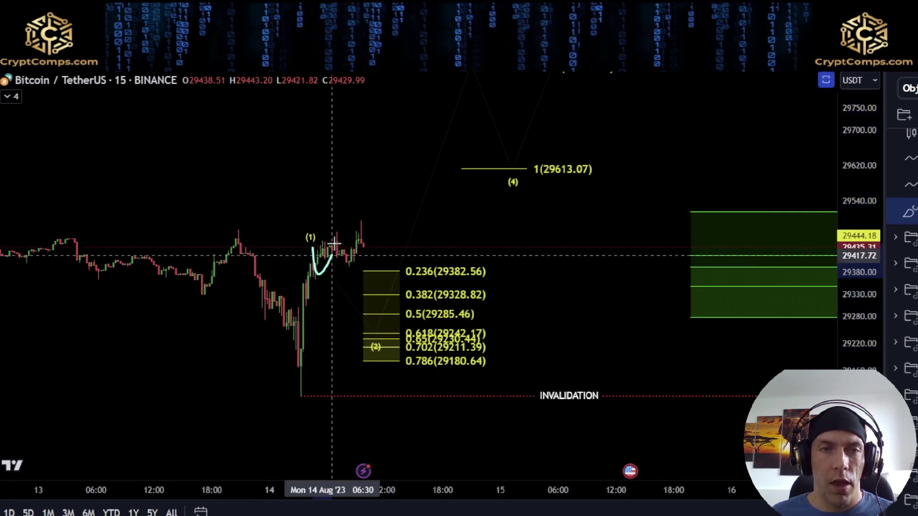
Sketch a shallow pullback after the relocated (1) and a stepped rise towards (3), deleting the strokes.
{"action": "left_click_drag", "start_coordinate": [334, 244], "coordinate": [352, 273]}
{"action": "key", "text": "Delete"}
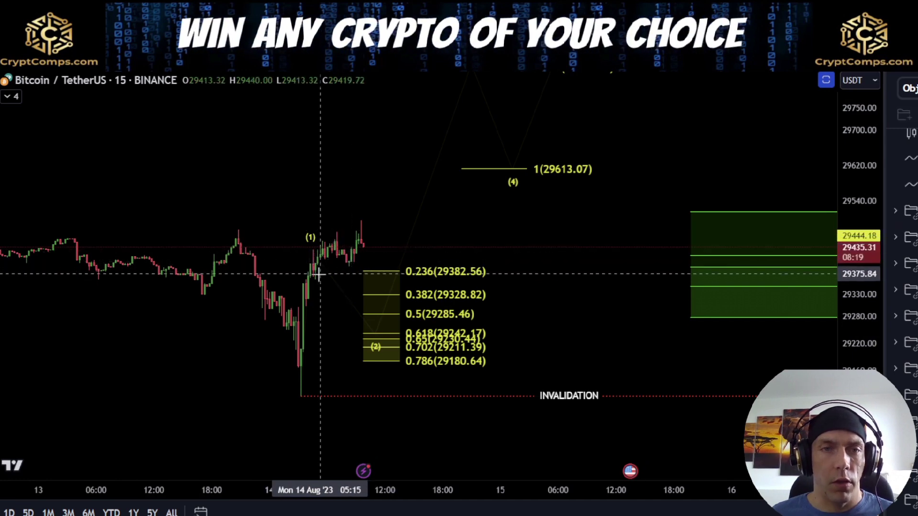
{"action": "mouse_move", "coordinate": [353, 270]}
{"action": "left_mouse_down"}
{"action": "mouse_move", "coordinate": [358, 237]}
{"action": "mouse_move", "coordinate": [372, 240]}
{"action": "mouse_move", "coordinate": [417, 128]}
{"action": "mouse_move", "coordinate": [449, 153]}
{"action": "left_mouse_up"}
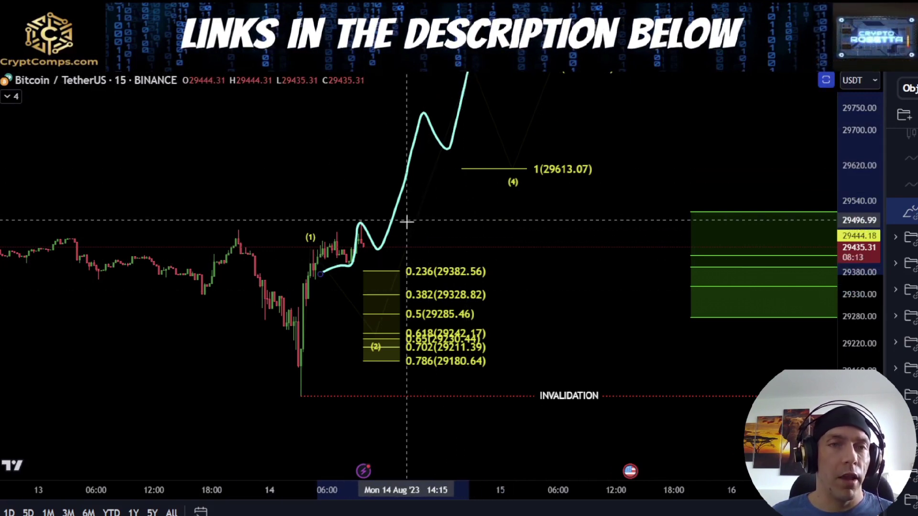
{"action": "key", "text": "Delete"}
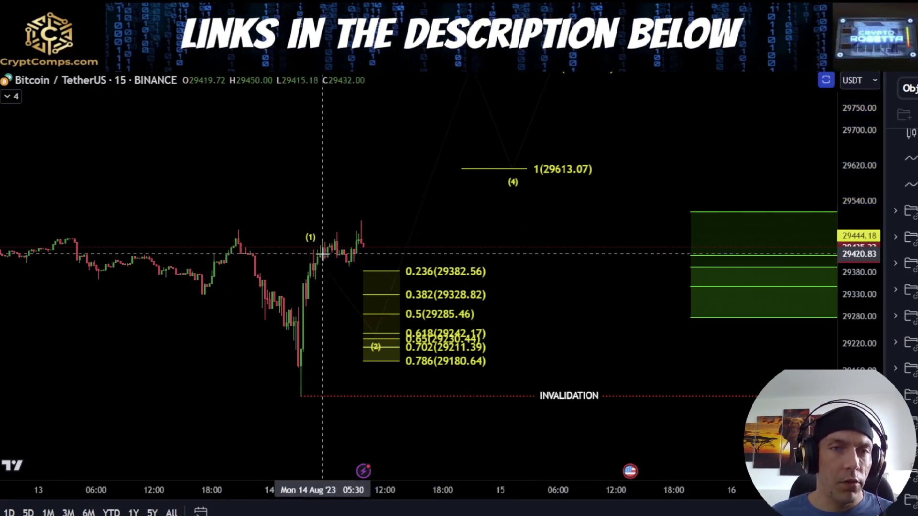
Move wave point (1) of the yellow count up to the 14 August high at about 29455.
{"action": "left_click_drag", "start_coordinate": [312, 248], "coordinate": [320, 238]}
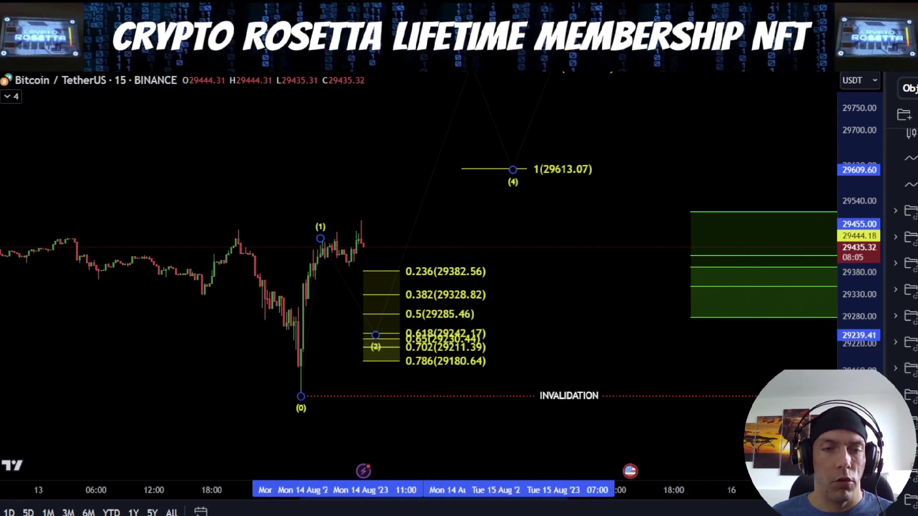
{"action": "left_click", "coordinate": [357, 385]}
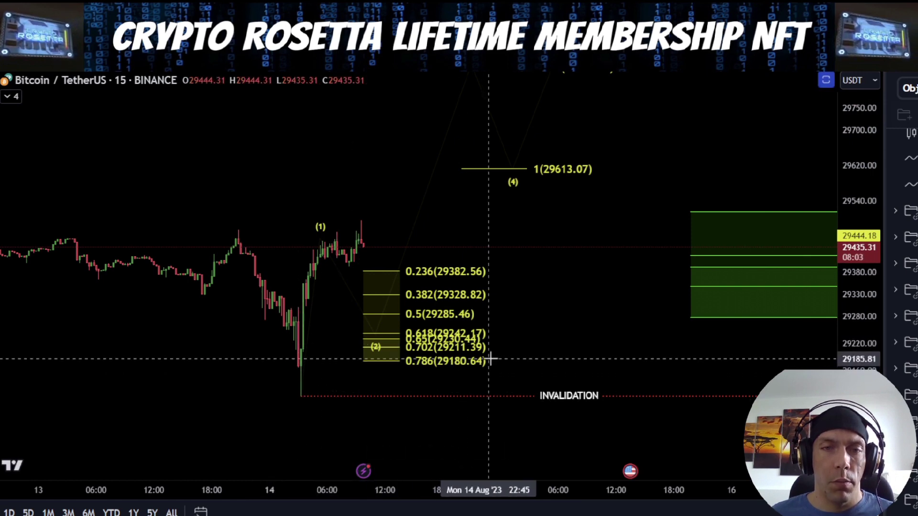
{"action": "mouse_move", "coordinate": [457, 353]}
{"action": "left_mouse_down"}
{"action": "mouse_move", "coordinate": [390, 363]}
{"action": "mouse_move", "coordinate": [504, 375]}
{"action": "mouse_move", "coordinate": [469, 353]}
{"action": "left_mouse_up"}
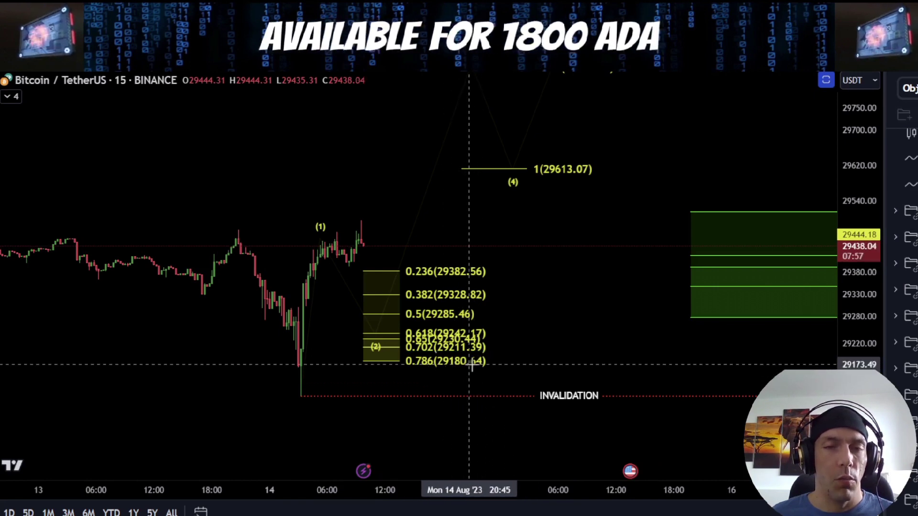
{"action": "left_click_drag", "start_coordinate": [579, 387], "coordinate": [486, 396]}
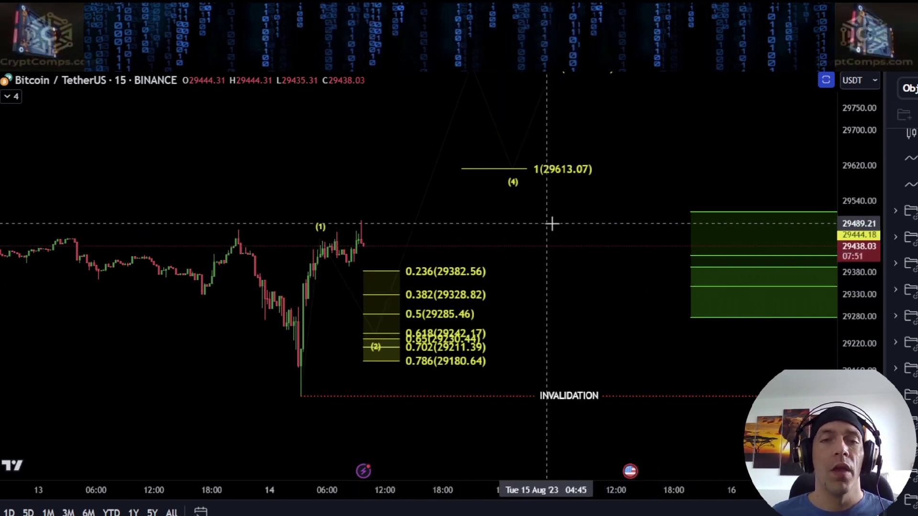
Brush a drop from (1) into the lower (2) support zone and a rally towards (3), and clear the strokes.
{"action": "left_click_drag", "start_coordinate": [555, 253], "coordinate": [518, 310]}
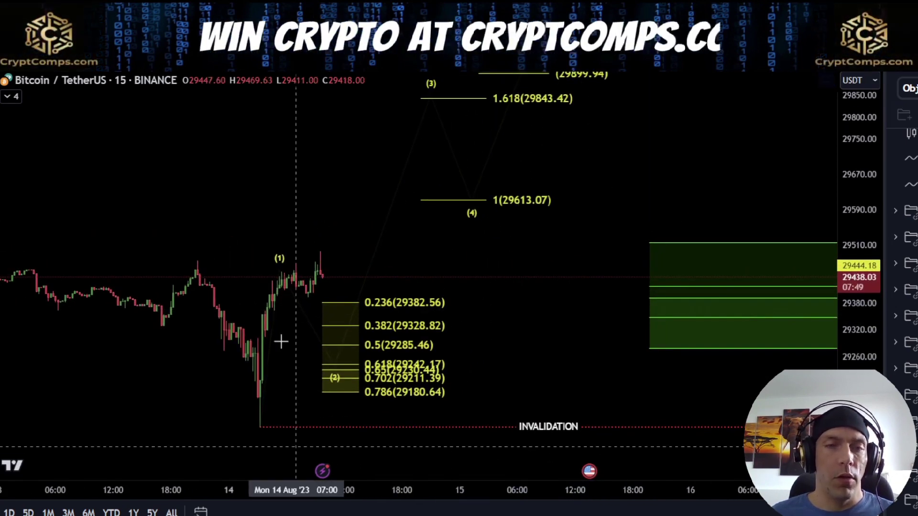
{"action": "left_click_drag", "start_coordinate": [297, 260], "coordinate": [337, 286]}
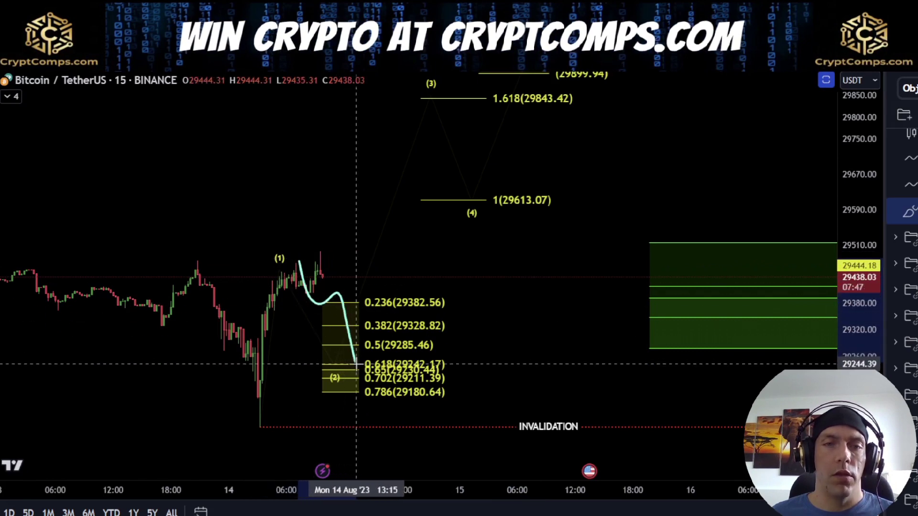
{"action": "left_click_drag", "start_coordinate": [357, 359], "coordinate": [461, 101]}
{"action": "key", "text": "Delete"}
Raise the end anchor of the wave (3) Fibonacci extension to the 0.382 retracement level, putting its 1 level at 29698.22.
{"action": "left_click", "coordinate": [539, 101]}
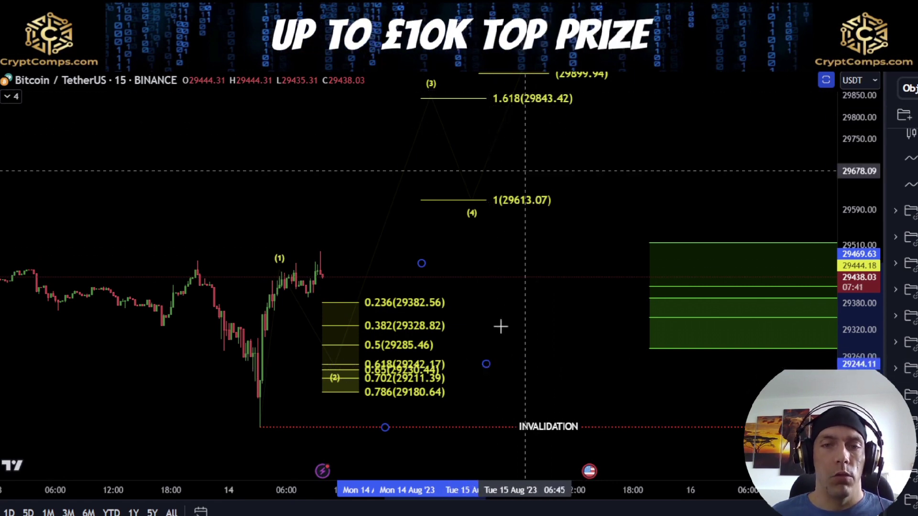
{"action": "left_click_drag", "start_coordinate": [850, 137], "coordinate": [871, 235]}
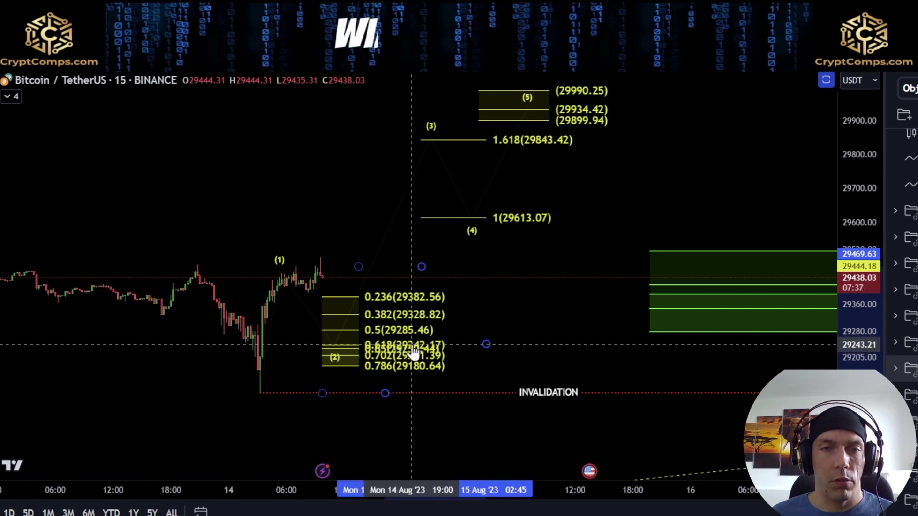
{"action": "left_click_drag", "start_coordinate": [851, 380], "coordinate": [849, 245]}
{"action": "mouse_move", "coordinate": [522, 354]}
{"action": "left_mouse_down"}
{"action": "mouse_move", "coordinate": [528, 290]}
{"action": "mouse_move", "coordinate": [567, 351]}
{"action": "left_mouse_up"}
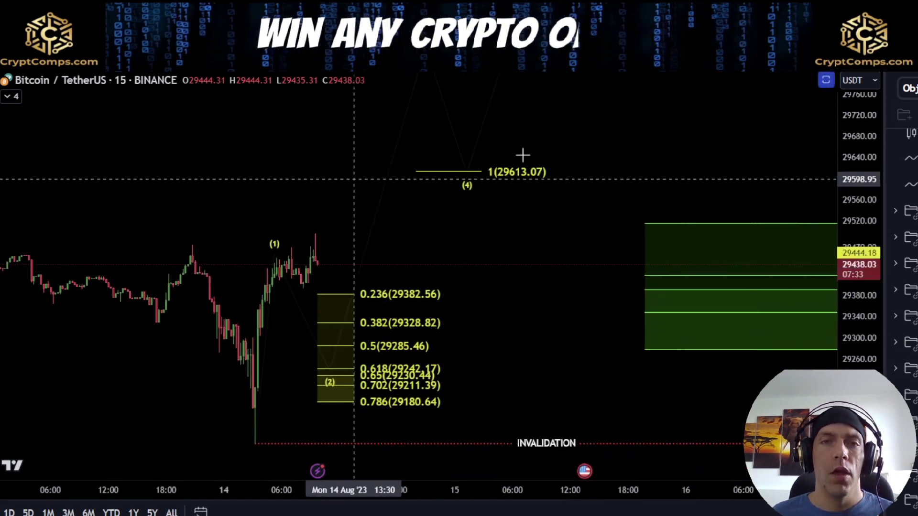
{"action": "left_click_drag", "start_coordinate": [524, 155], "coordinate": [592, 228]}
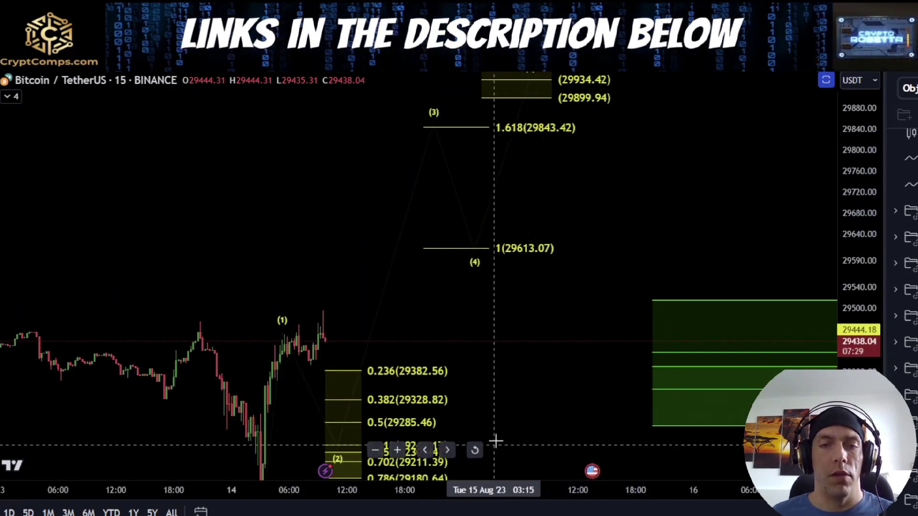
{"action": "left_click", "coordinate": [547, 128]}
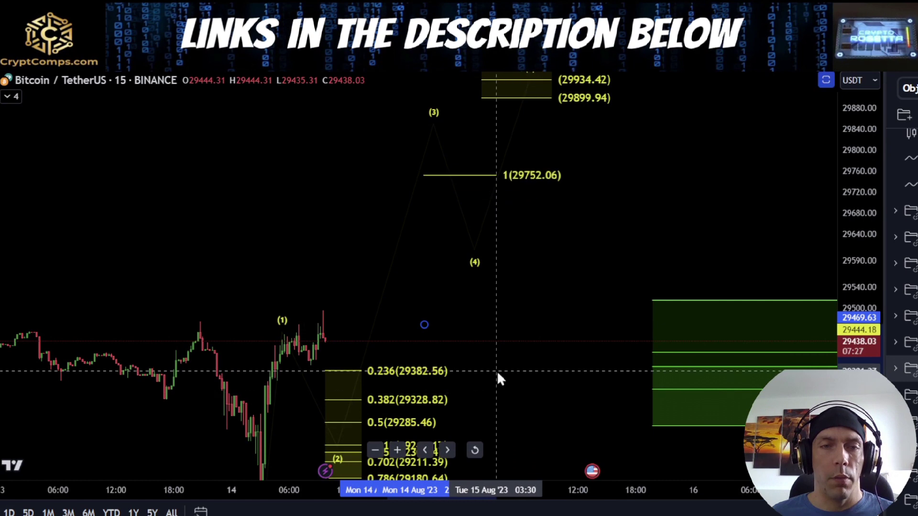
{"action": "left_click_drag", "start_coordinate": [497, 371], "coordinate": [500, 400]}
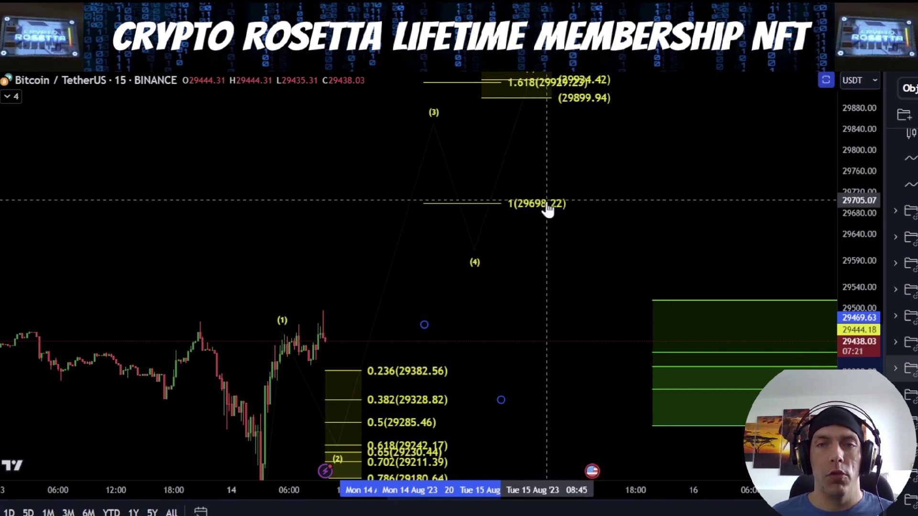
{"action": "mouse_move", "coordinate": [547, 209]}
{"action": "left_mouse_down"}
{"action": "mouse_move", "coordinate": [483, 207]}
{"action": "mouse_move", "coordinate": [495, 207]}
{"action": "left_mouse_up"}
Lower the Fibonacci extension's end anchor to the 0.618 retracement level, giving targets of 29615.67 and 29846.04.
{"action": "left_click_drag", "start_coordinate": [600, 403], "coordinate": [629, 360]}
{"action": "left_click", "coordinate": [537, 155]}
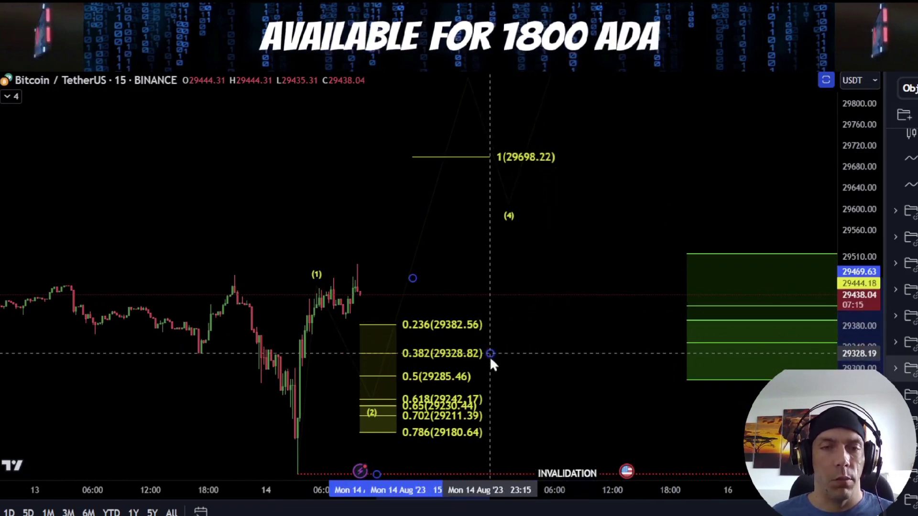
{"action": "left_click_drag", "start_coordinate": [491, 404], "coordinate": [493, 401]}
{"action": "left_click_drag", "start_coordinate": [853, 181], "coordinate": [859, 327]}
{"action": "left_click", "coordinate": [334, 428]}
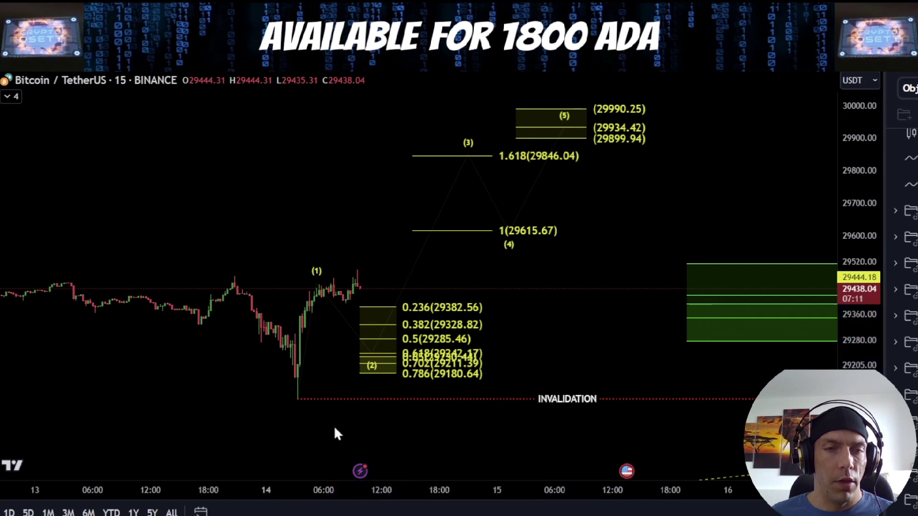
Brush the full path from the low to (1), down to (2) and up to the 1.618 target, and delete it.
{"action": "mouse_move", "coordinate": [302, 396]}
{"action": "left_mouse_down"}
{"action": "mouse_move", "coordinate": [337, 265]}
{"action": "mouse_move", "coordinate": [374, 350]}
{"action": "mouse_move", "coordinate": [398, 364]}
{"action": "left_mouse_up"}
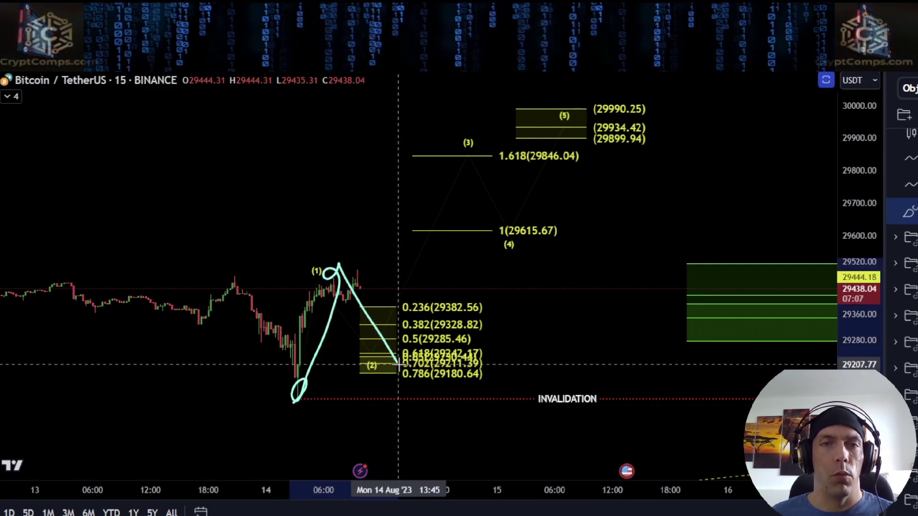
{"action": "mouse_move", "coordinate": [439, 276]}
{"action": "left_mouse_down"}
{"action": "mouse_move", "coordinate": [508, 164]}
{"action": "mouse_move", "coordinate": [472, 157]}
{"action": "mouse_move", "coordinate": [594, 169]}
{"action": "left_mouse_up"}
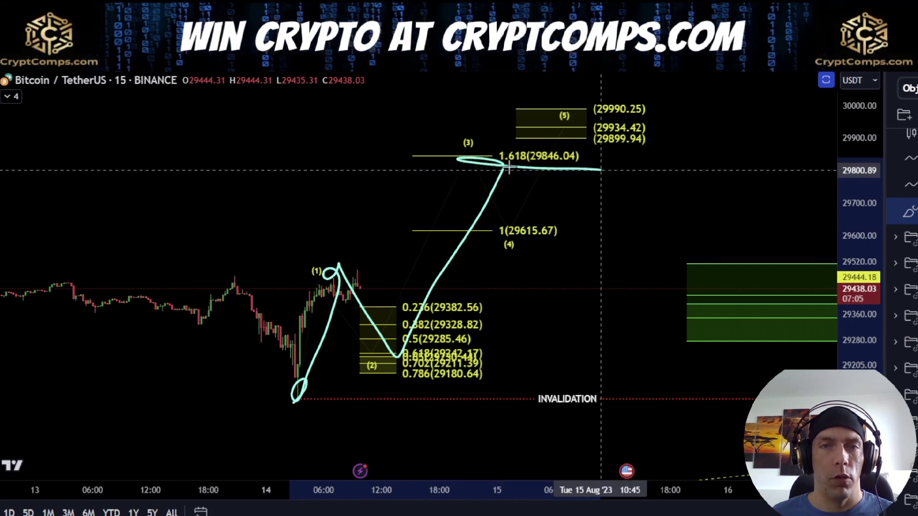
{"action": "key", "text": "Delete"}
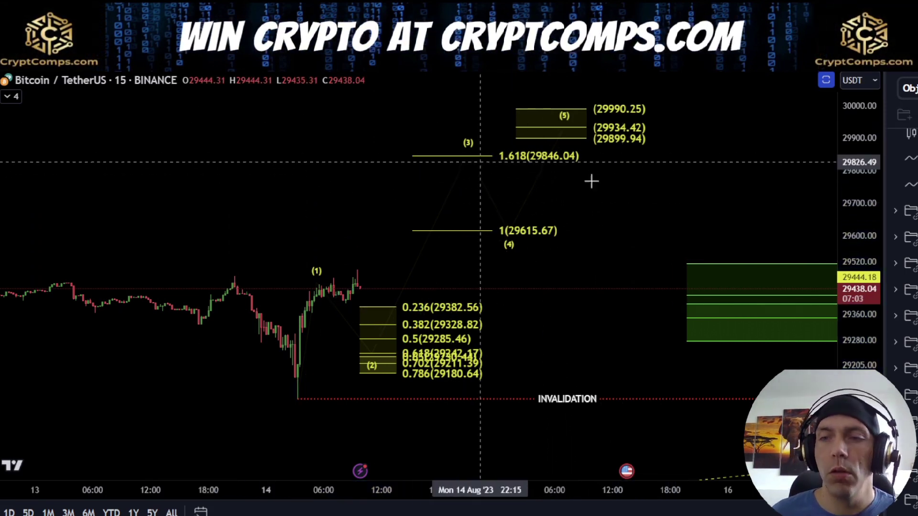
Switch the chart to the 4-hour interval, compress the price scale, and hide the yellow (1)–(5) count and green retracement zone.
{"action": "scroll", "coordinate": [317, 320], "scroll_direction": "down", "scroll_amount": 5}
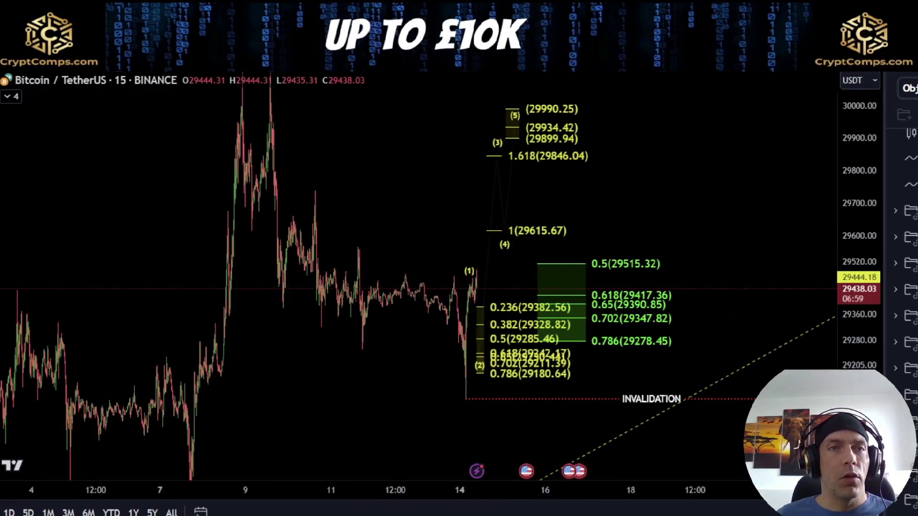
{"action": "left_click", "coordinate": [251, 65]}
{"action": "scroll", "coordinate": [515, 303], "scroll_direction": "up", "scroll_amount": 3}
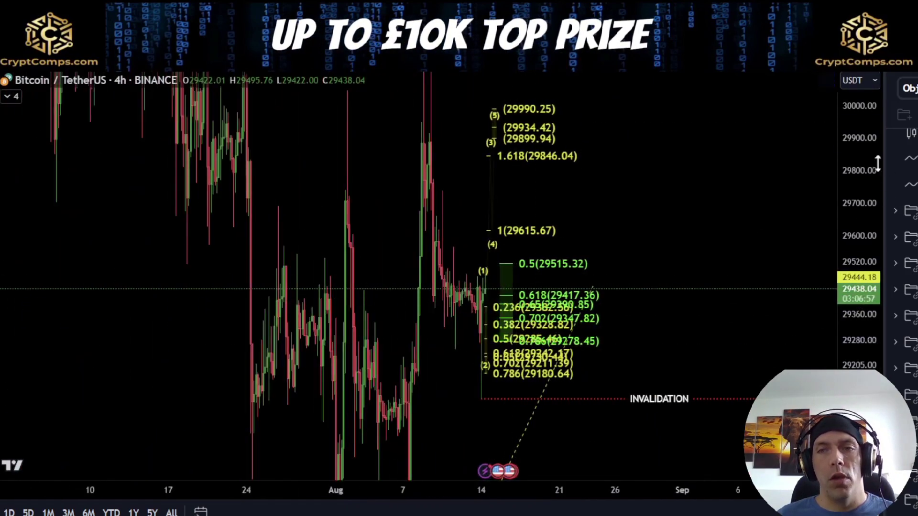
{"action": "left_click_drag", "start_coordinate": [877, 163], "coordinate": [877, 412]}
{"action": "scroll", "coordinate": [589, 313], "scroll_direction": "down", "scroll_amount": 4}
{"action": "left_click_drag", "start_coordinate": [848, 164], "coordinate": [876, 330]}
{"action": "left_click", "coordinate": [910, 368]}
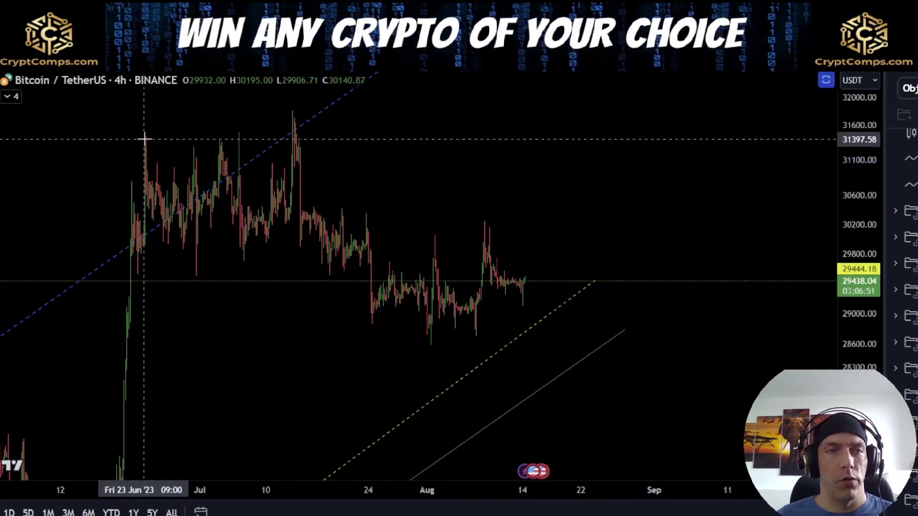
Brush a zigzag path from the 23 June high down to the grey trendline near 28200, and delete it.
{"action": "mouse_move", "coordinate": [144, 139]}
{"action": "left_mouse_down"}
{"action": "mouse_move", "coordinate": [211, 233]}
{"action": "mouse_move", "coordinate": [256, 182]}
{"action": "mouse_move", "coordinate": [295, 113]}
{"action": "mouse_move", "coordinate": [371, 321]}
{"action": "mouse_move", "coordinate": [458, 224]}
{"action": "mouse_move", "coordinate": [564, 373]}
{"action": "left_mouse_up"}
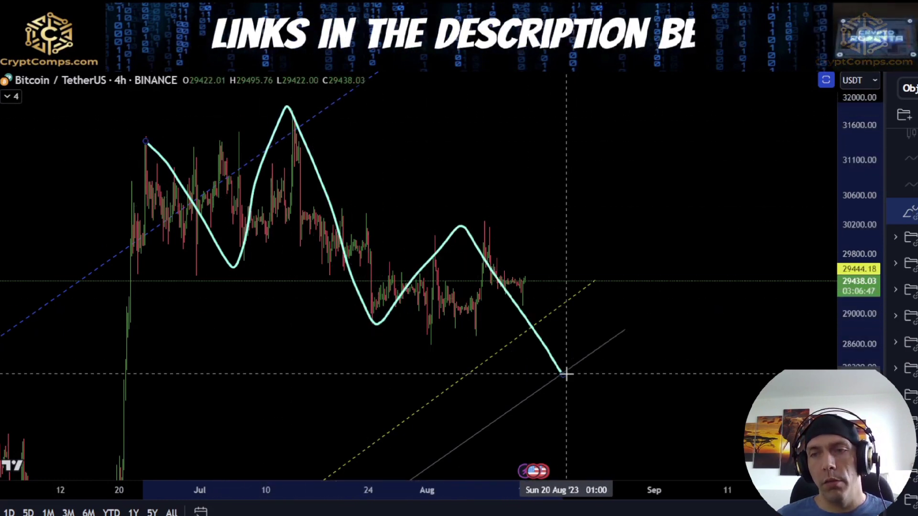
{"action": "key", "text": "Delete"}
{"action": "key", "text": "ctrl+z"}
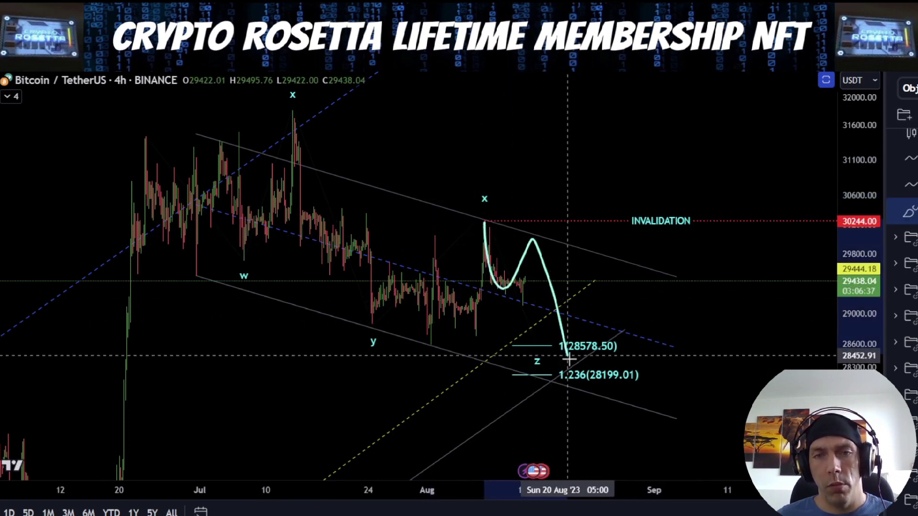
Examine the w-x-y-x-z count in its descending channel, against the broader trend since April and close up around the z targets.
{"action": "scroll", "coordinate": [649, 328], "scroll_direction": "up", "scroll_amount": 3}
{"action": "scroll", "coordinate": [649, 328], "scroll_direction": "up", "scroll_amount": 2}
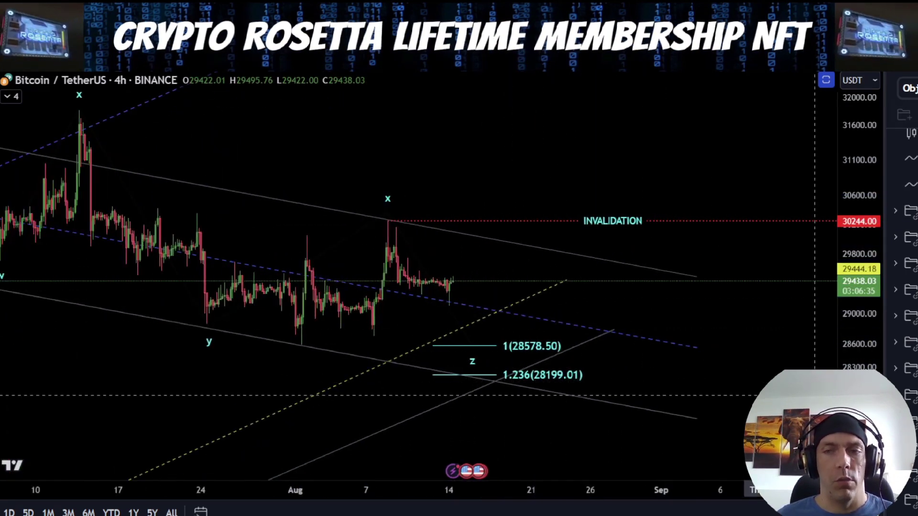
{"action": "left_click_drag", "start_coordinate": [859, 396], "coordinate": [859, 319]}
{"action": "left_click_drag", "start_coordinate": [757, 331], "coordinate": [719, 244]}
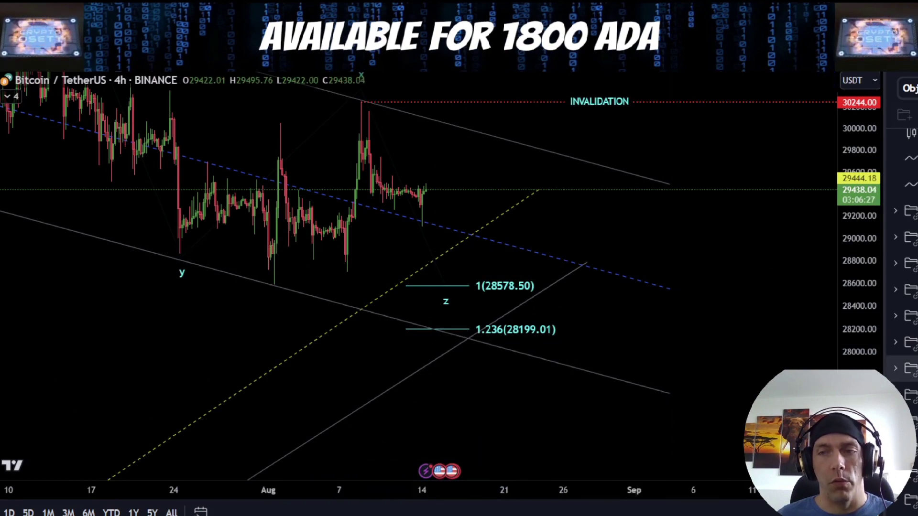
{"action": "scroll", "coordinate": [504, 363], "scroll_direction": "down", "scroll_amount": 5}
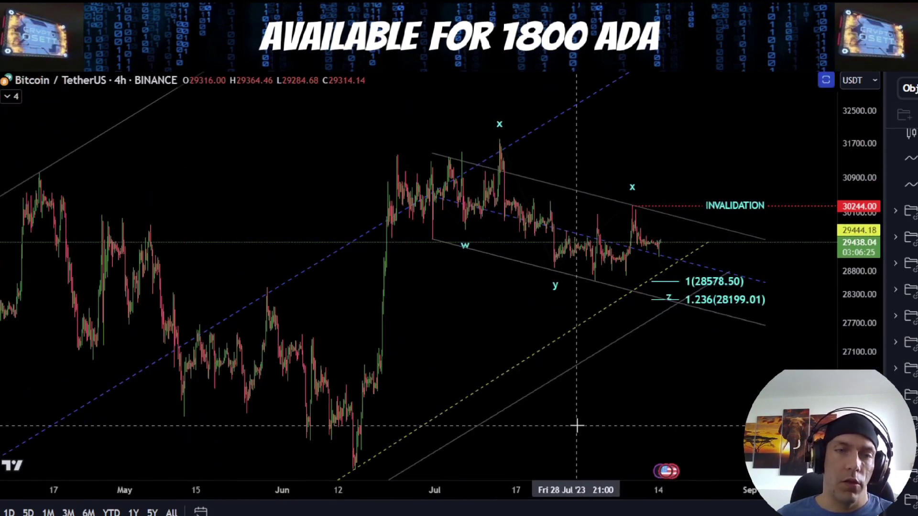
{"action": "left_click_drag", "start_coordinate": [580, 424], "coordinate": [670, 231]}
{"action": "left_click_drag", "start_coordinate": [879, 209], "coordinate": [861, 369]}
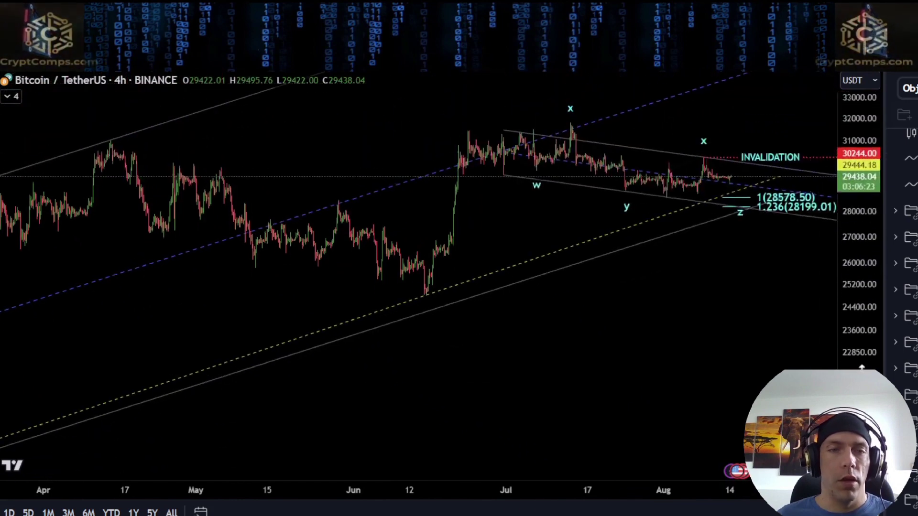
{"action": "left_click_drag", "start_coordinate": [684, 306], "coordinate": [469, 409]}
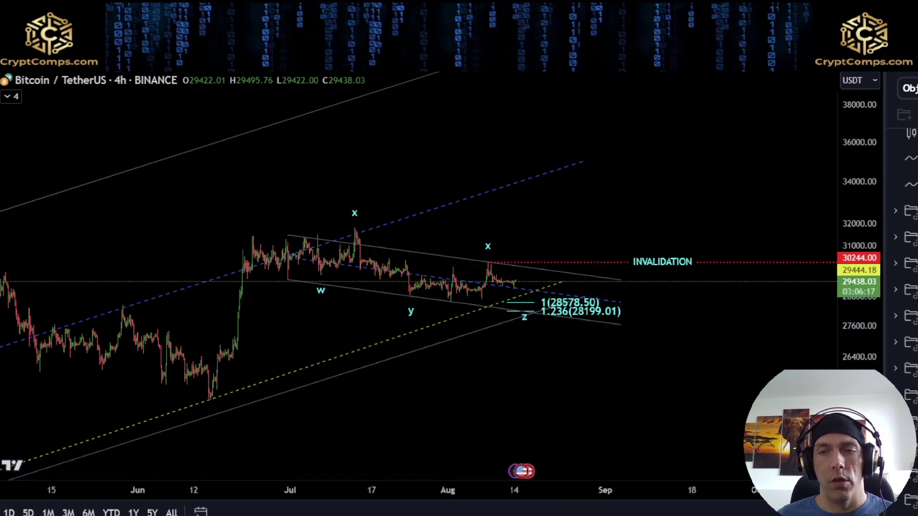
{"action": "left_click_drag", "start_coordinate": [861, 392], "coordinate": [853, 196]}
{"action": "scroll", "coordinate": [592, 369], "scroll_direction": "up", "scroll_amount": 5}
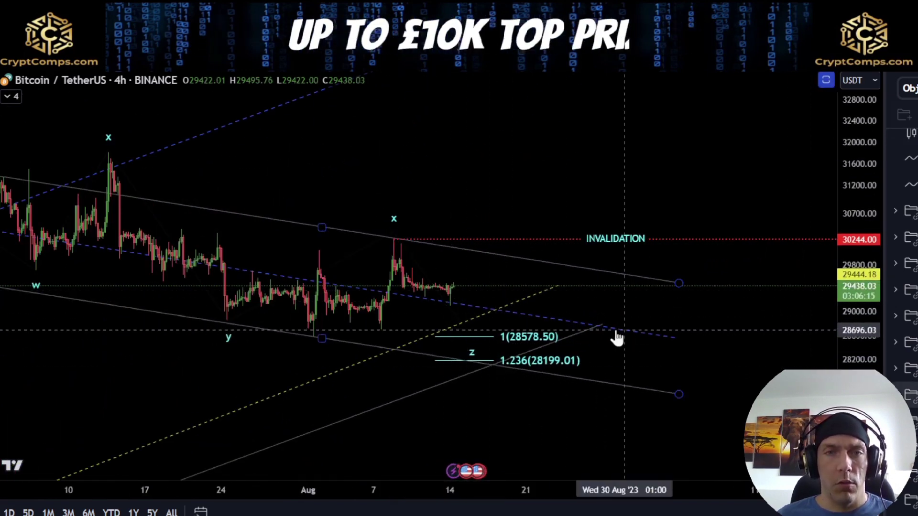
{"action": "left_click_drag", "start_coordinate": [860, 413], "coordinate": [862, 354]}
{"action": "left_click_drag", "start_coordinate": [499, 412], "coordinate": [497, 369]}
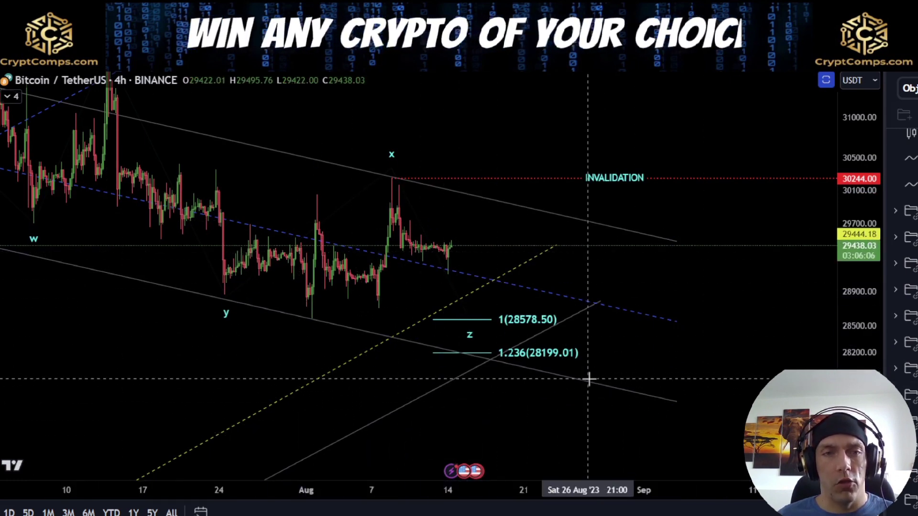
Brush a possible path from the second x down, up to about 29750, and down past the 1.236 target, and delete it.
{"action": "mouse_move", "coordinate": [393, 181]}
{"action": "left_mouse_down"}
{"action": "mouse_move", "coordinate": [437, 281]}
{"action": "mouse_move", "coordinate": [484, 244]}
{"action": "mouse_move", "coordinate": [524, 362]}
{"action": "left_mouse_up"}
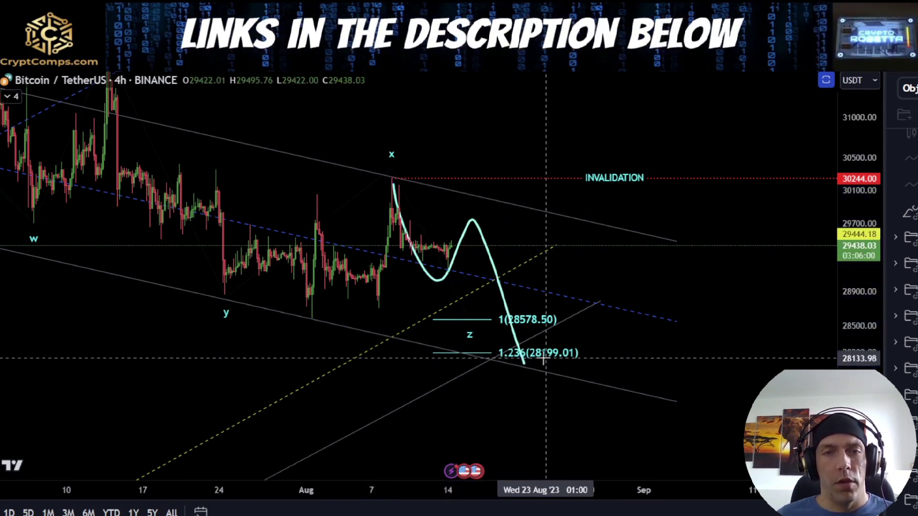
{"action": "key", "text": "Delete"}
Show the (ii) count with its green retracement zone, circle the neighbouring 1.236 and 0.5 levels, and delete the circle.
{"action": "scroll", "coordinate": [598, 344], "scroll_direction": "down", "scroll_amount": 3}
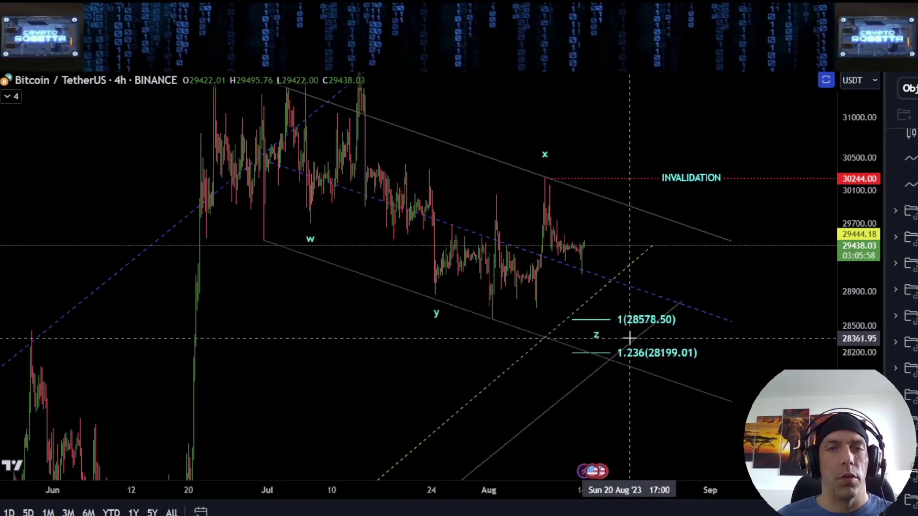
{"action": "scroll", "coordinate": [902, 258], "scroll_direction": "down", "scroll_amount": 1}
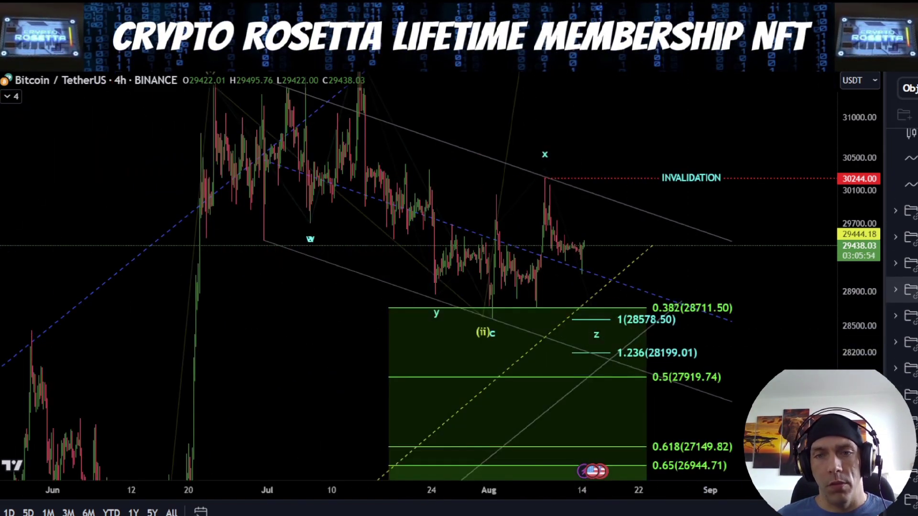
{"action": "mouse_move", "coordinate": [714, 340]}
{"action": "left_mouse_down"}
{"action": "mouse_move", "coordinate": [606, 356]}
{"action": "mouse_move", "coordinate": [707, 400]}
{"action": "left_mouse_up"}
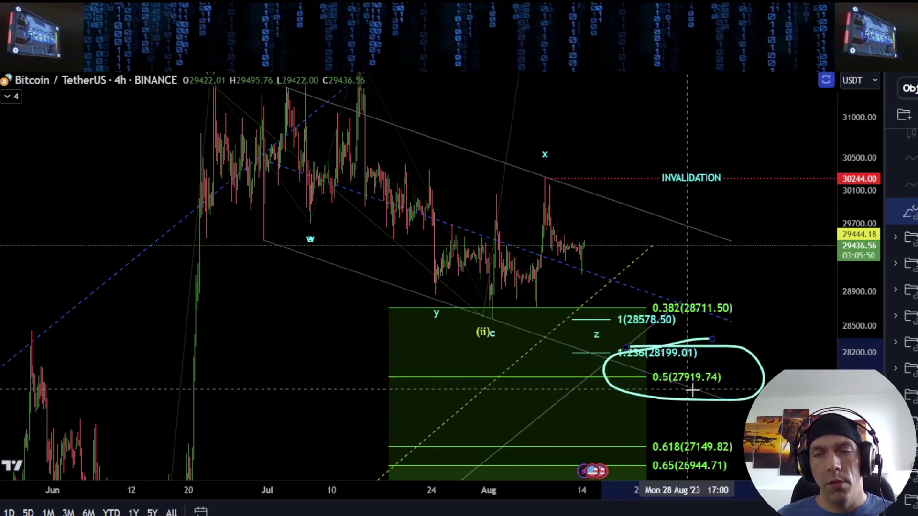
{"action": "key", "text": "Delete"}
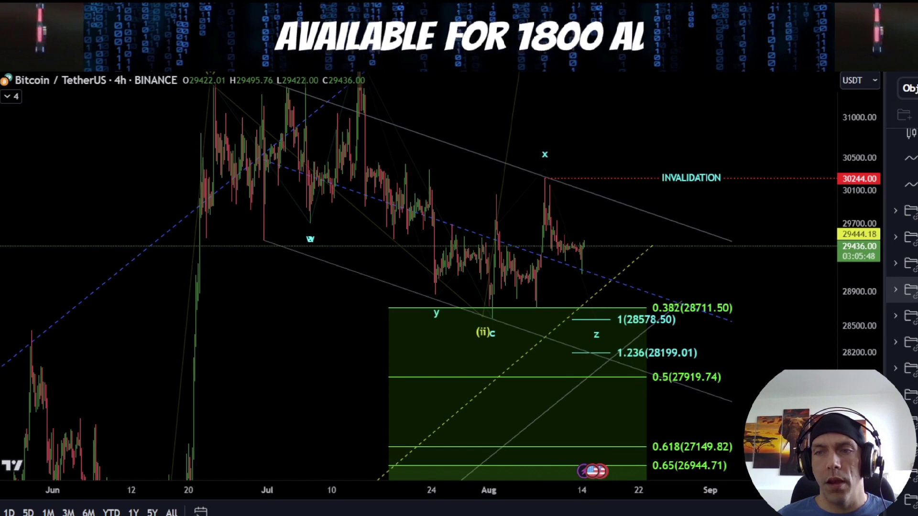
Hide the w-x-y-x-z count, channel and green retracement zone, and show the white A-B-C count with its Fibonacci targets.
{"action": "key", "text": "Delete"}
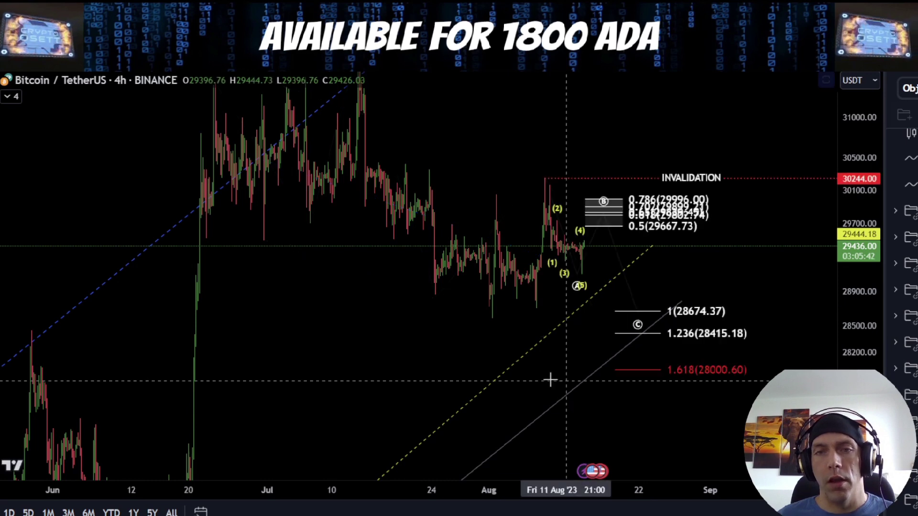
{"action": "scroll", "coordinate": [713, 402], "scroll_direction": "up", "scroll_amount": 5}
{"action": "scroll", "coordinate": [495, 396], "scroll_direction": "up", "scroll_amount": 1}
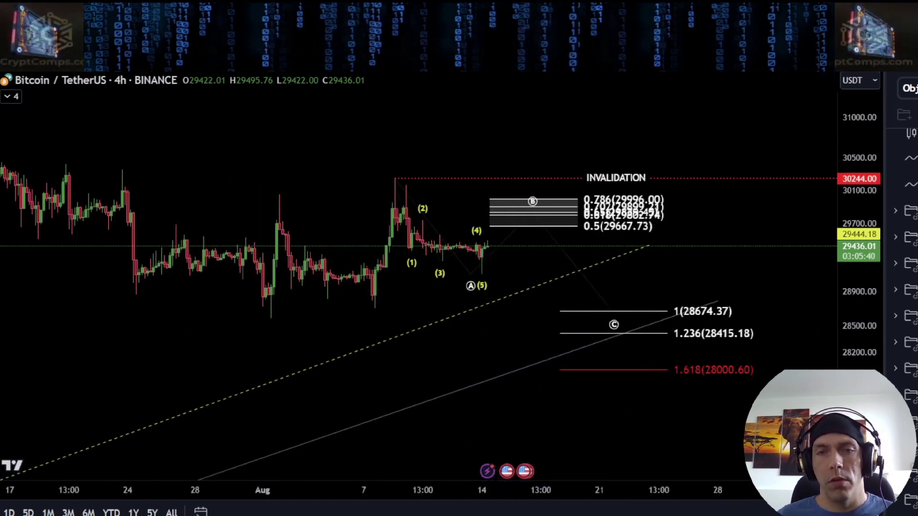
Brush a path from wave (5) up into B's retracement zone and down to C's 28674.37 target, and remove the strokes.
{"action": "mouse_move", "coordinate": [386, 117]}
{"action": "left_mouse_down"}
{"action": "mouse_move", "coordinate": [406, 174]}
{"action": "mouse_move", "coordinate": [468, 281]}
{"action": "left_mouse_up"}
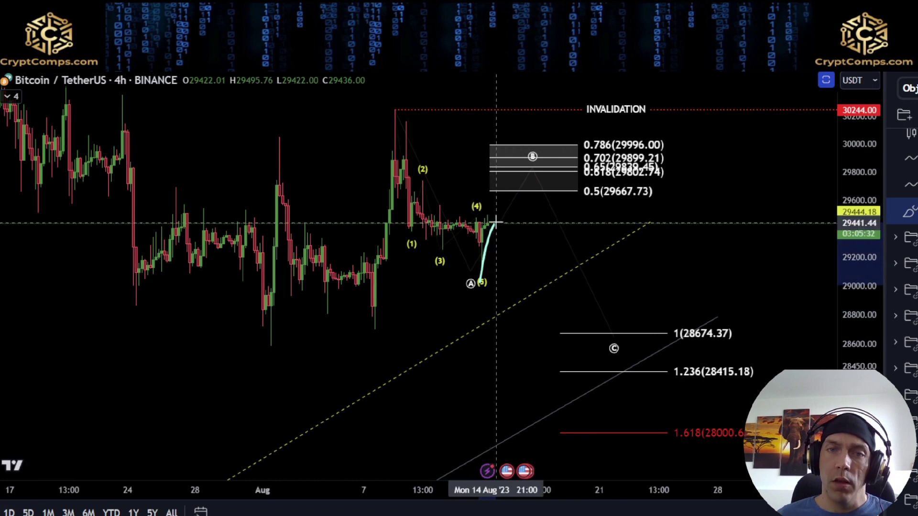
{"action": "mouse_move", "coordinate": [495, 221]}
{"action": "left_mouse_down"}
{"action": "mouse_move", "coordinate": [529, 253]}
{"action": "mouse_move", "coordinate": [563, 166]}
{"action": "left_mouse_up"}
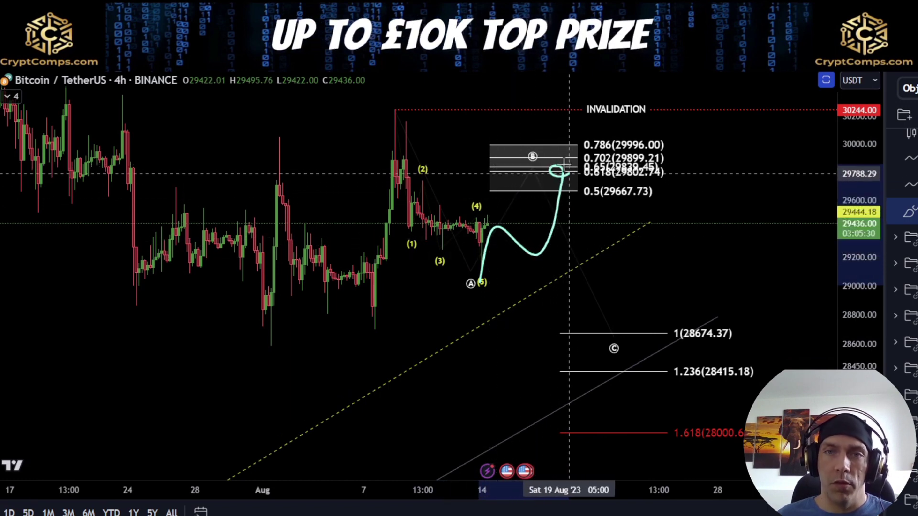
{"action": "mouse_move", "coordinate": [669, 125]}
{"action": "left_mouse_down"}
{"action": "mouse_move", "coordinate": [579, 132]}
{"action": "mouse_move", "coordinate": [576, 206]}
{"action": "mouse_move", "coordinate": [680, 204]}
{"action": "left_mouse_up"}
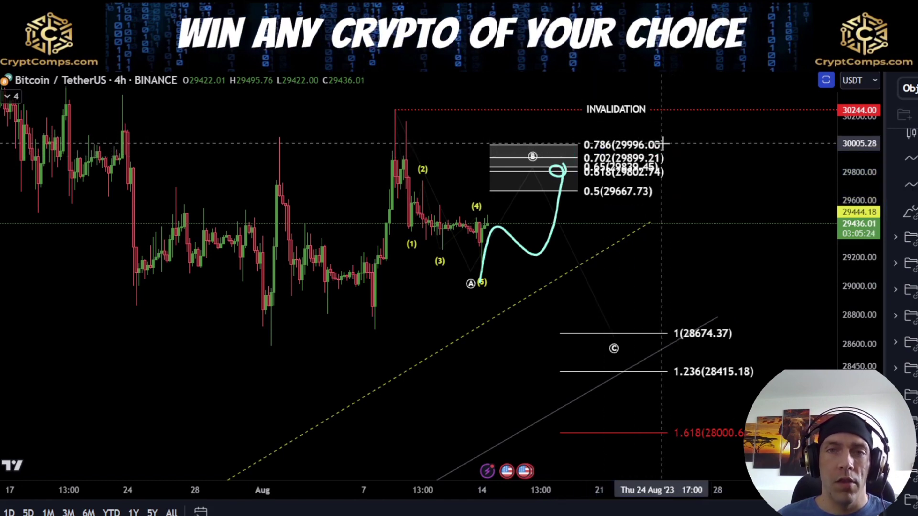
{"action": "left_click_drag", "start_coordinate": [555, 167], "coordinate": [635, 333]}
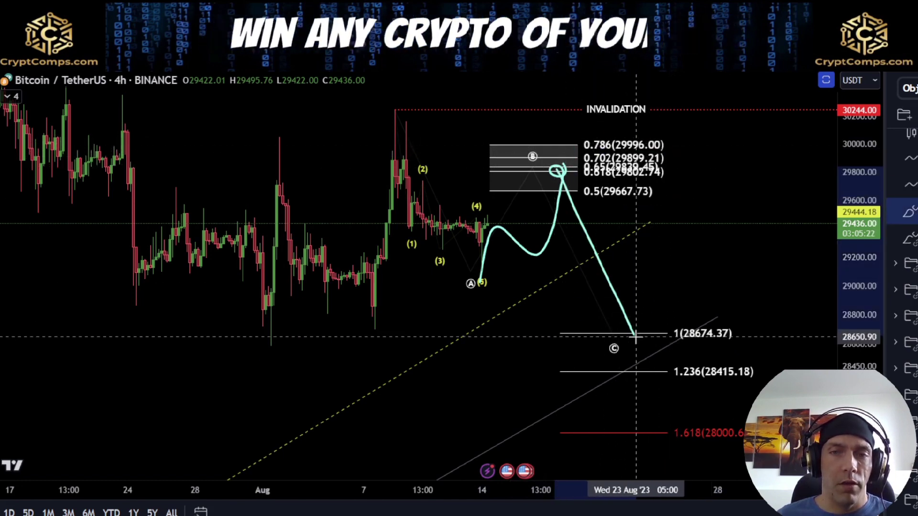
{"action": "key", "text": "ctrl+z"}
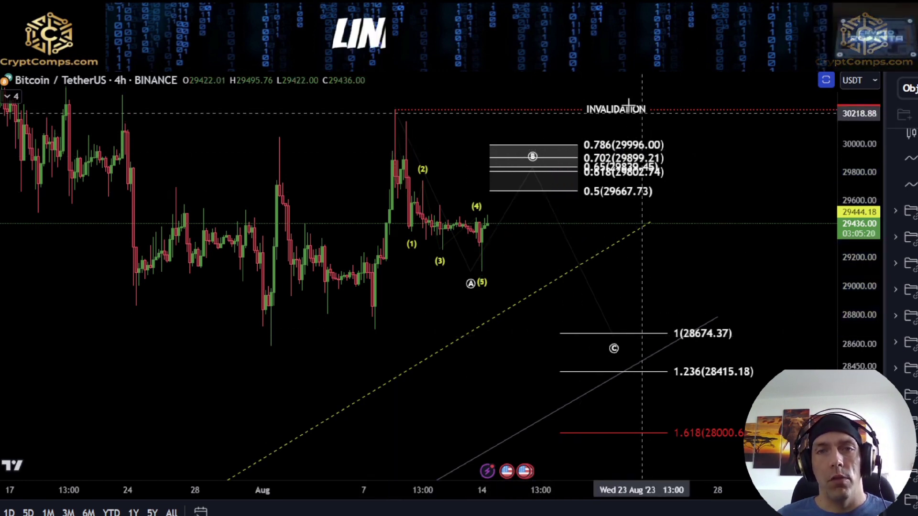
Circle the INVALIDATION label and brush an A-B-C path from the 30244 high to C's 1 target, removing both marks.
{"action": "mouse_move", "coordinate": [608, 90]}
{"action": "left_mouse_down"}
{"action": "mouse_move", "coordinate": [550, 108]}
{"action": "mouse_move", "coordinate": [649, 87]}
{"action": "left_mouse_up"}
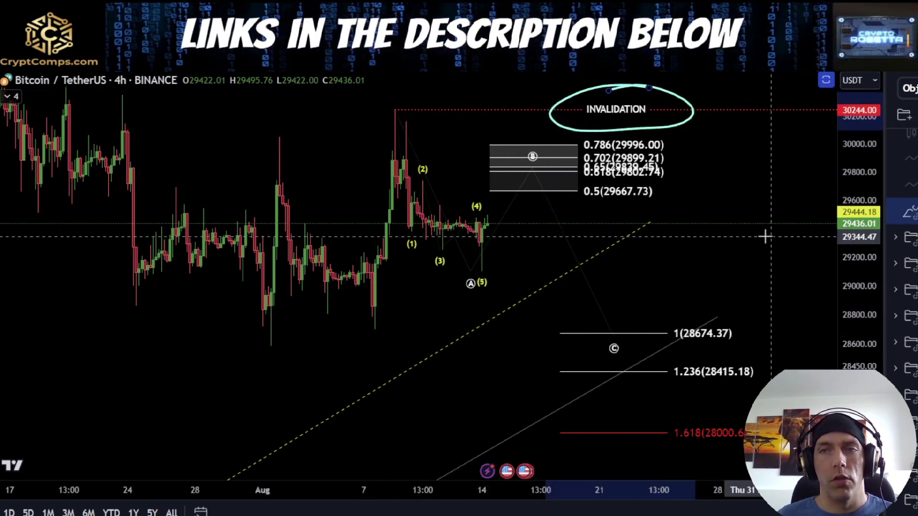
{"action": "key", "text": "ctrl+z"}
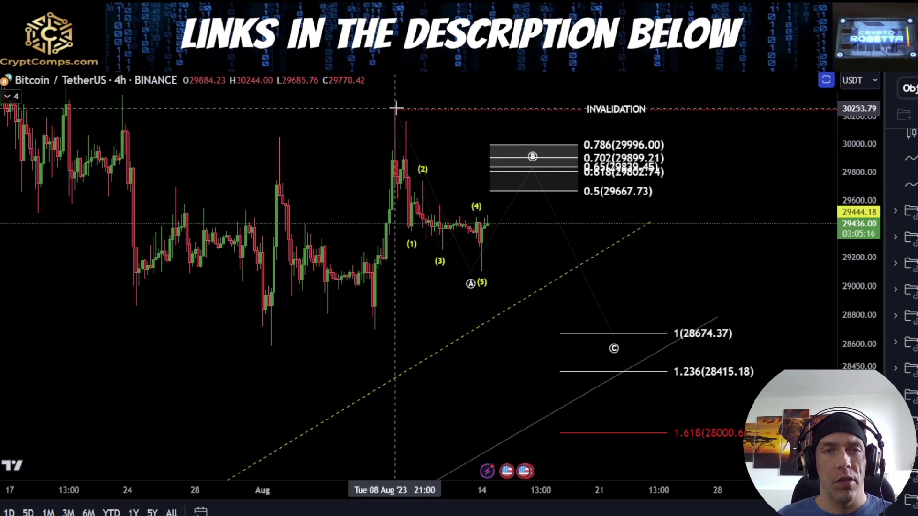
{"action": "mouse_move", "coordinate": [396, 108]}
{"action": "left_mouse_down"}
{"action": "mouse_move", "coordinate": [419, 108]}
{"action": "mouse_move", "coordinate": [414, 163]}
{"action": "mouse_move", "coordinate": [502, 239]}
{"action": "mouse_move", "coordinate": [580, 217]}
{"action": "mouse_move", "coordinate": [636, 323]}
{"action": "left_mouse_up"}
{"action": "key", "text": "ctrl+z"}
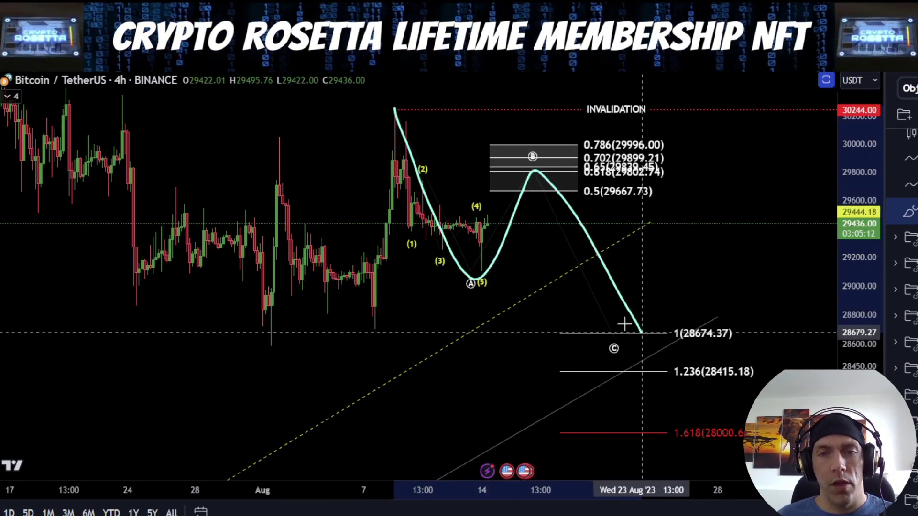
{"action": "key", "text": "Delete"}
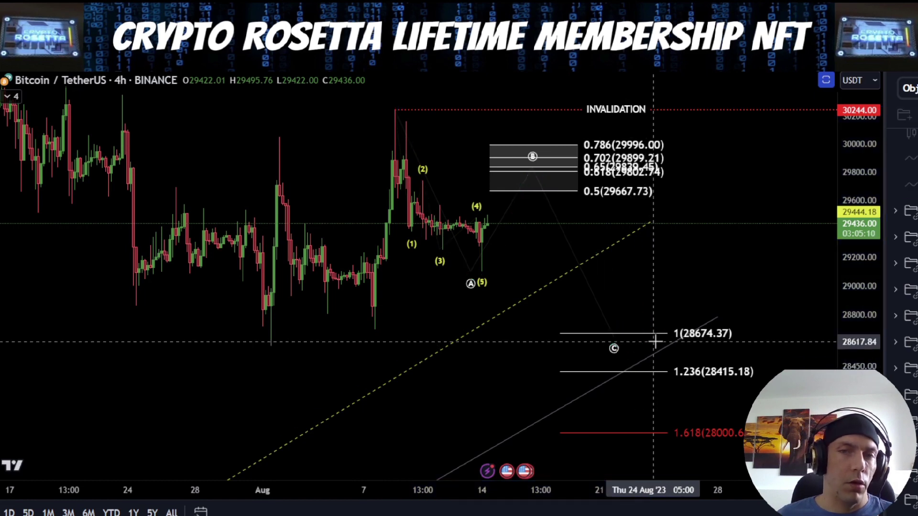
Circle C's 1 and 1.236 targets, brush an A-B-C path down to just above the 1.618 level, and remove both marks.
{"action": "left_click_drag", "start_coordinate": [732, 323], "coordinate": [624, 371]}
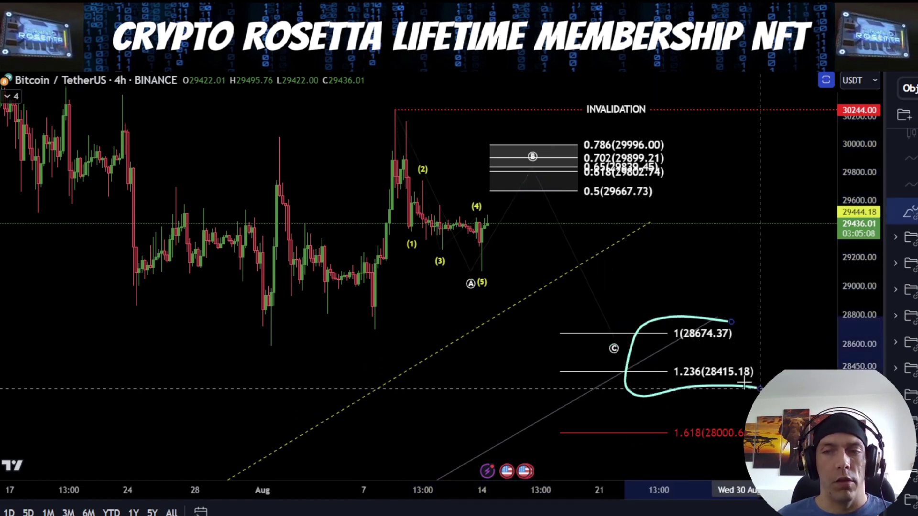
{"action": "key", "text": "Delete"}
{"action": "scroll", "coordinate": [598, 307], "scroll_direction": "down", "scroll_amount": 3}
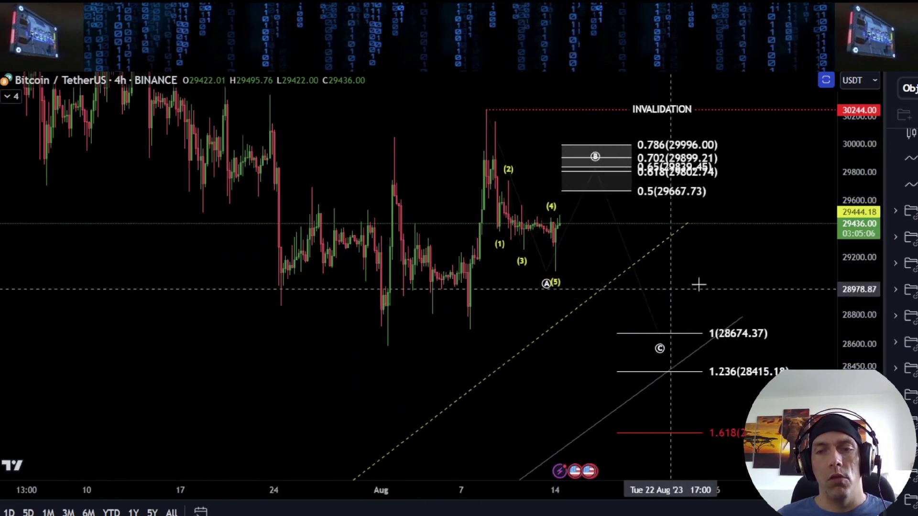
{"action": "left_click_drag", "start_coordinate": [847, 247], "coordinate": [847, 270]}
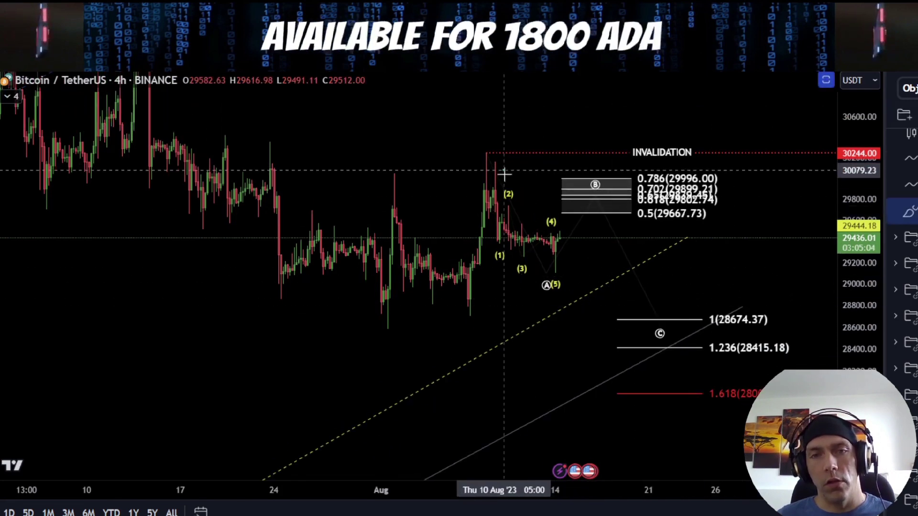
{"action": "left_click_drag", "start_coordinate": [504, 173], "coordinate": [559, 283]}
{"action": "left_click_drag", "start_coordinate": [593, 196], "coordinate": [677, 378]}
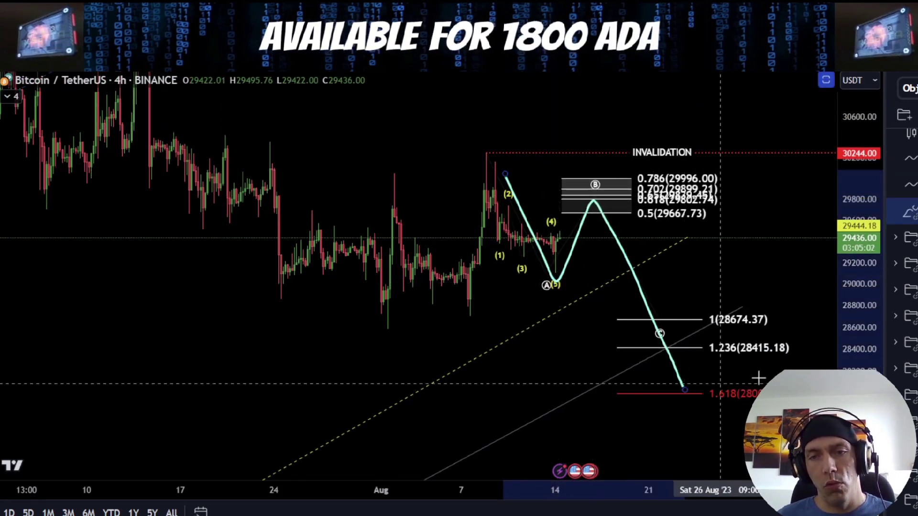
{"action": "left_click", "coordinate": [807, 371]}
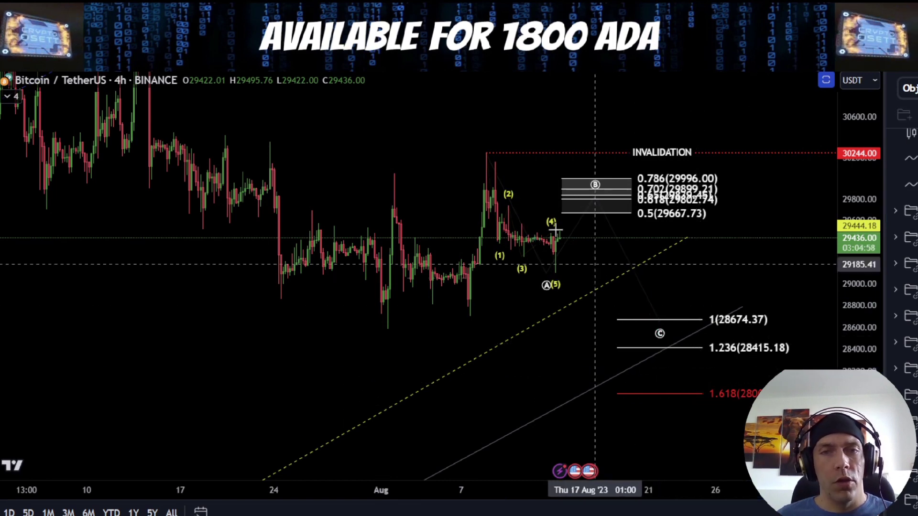
Brush a longer path from the August high through A and B to the 1.618 level, up to about 28600 and lower, and delete it.
{"action": "mouse_move", "coordinate": [487, 163]}
{"action": "left_mouse_down"}
{"action": "mouse_move", "coordinate": [550, 279]}
{"action": "mouse_move", "coordinate": [586, 206]}
{"action": "mouse_move", "coordinate": [682, 386]}
{"action": "mouse_move", "coordinate": [691, 390]}
{"action": "mouse_move", "coordinate": [736, 325]}
{"action": "mouse_move", "coordinate": [797, 442]}
{"action": "left_mouse_up"}
{"action": "scroll", "coordinate": [746, 391], "scroll_direction": "down", "scroll_amount": 3}
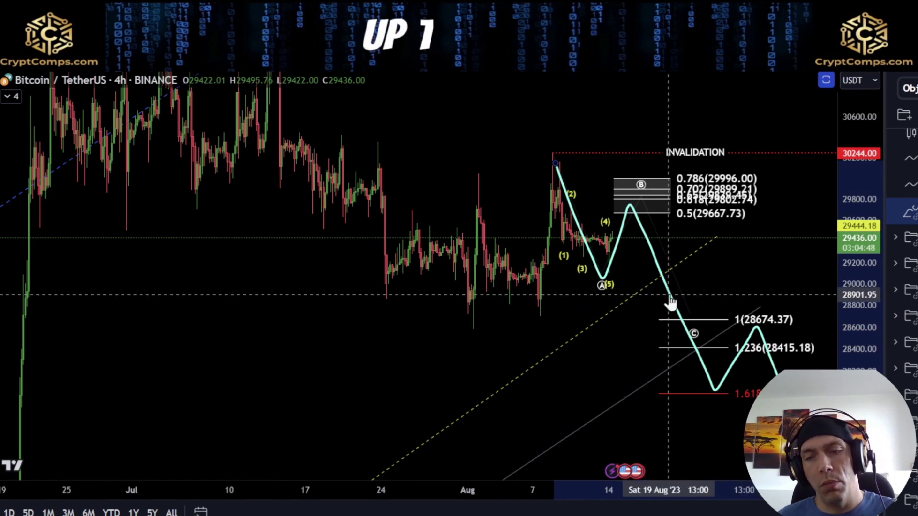
{"action": "key", "text": "Delete"}
Circle the 13 July high, brush a path from it down, up to 30244 and down past the 1.618 target, and delete the path.
{"action": "left_click_drag", "start_coordinate": [703, 256], "coordinate": [614, 295]}
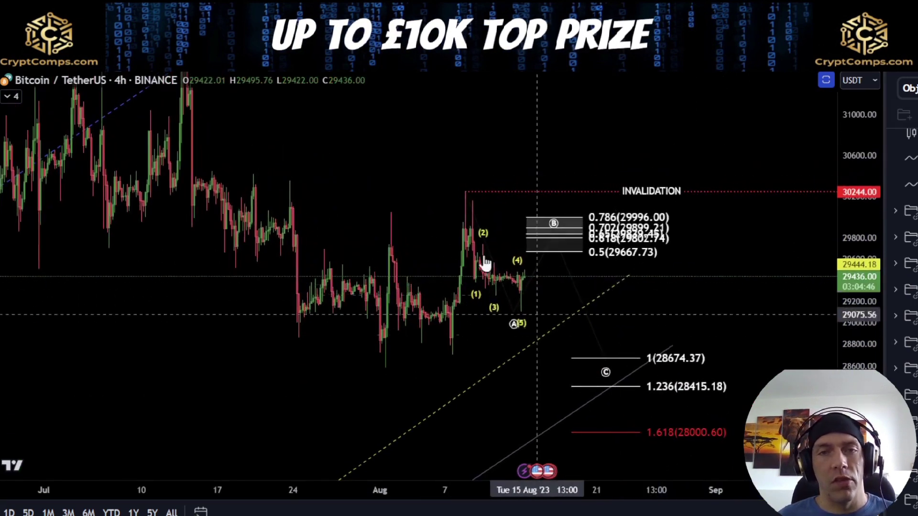
{"action": "left_click", "coordinate": [485, 263]}
{"action": "scroll", "coordinate": [497, 254], "scroll_direction": "down", "scroll_amount": 2}
{"action": "left_click_drag", "start_coordinate": [869, 177], "coordinate": [538, 372]}
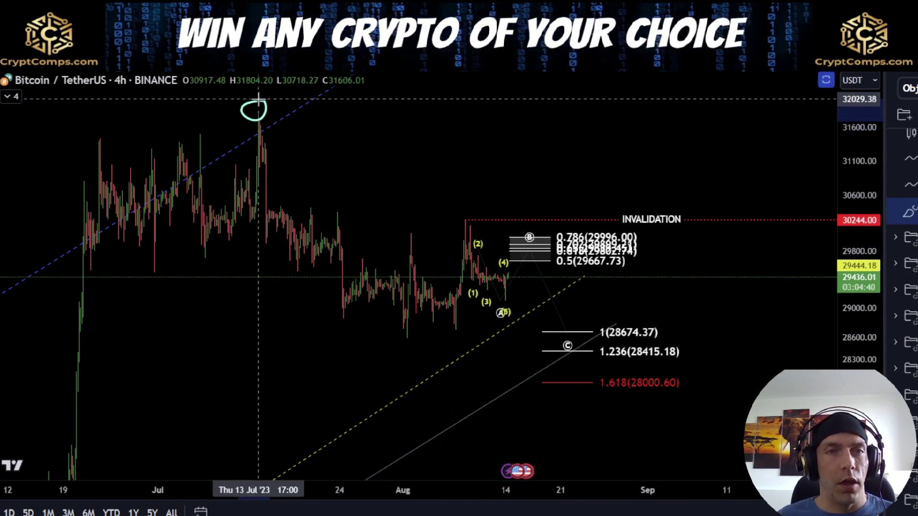
{"action": "mouse_move", "coordinate": [258, 115]}
{"action": "left_mouse_down"}
{"action": "mouse_move", "coordinate": [399, 327]}
{"action": "mouse_move", "coordinate": [471, 219]}
{"action": "mouse_move", "coordinate": [669, 459]}
{"action": "left_mouse_up"}
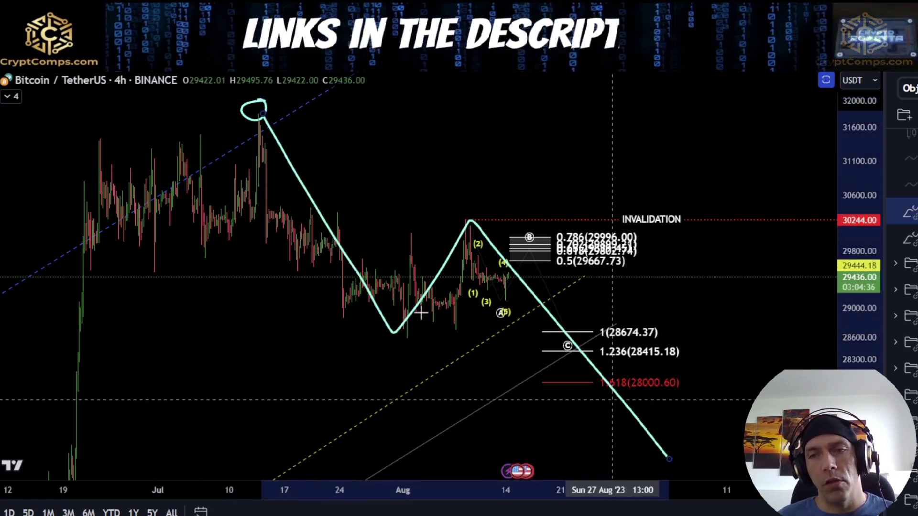
{"action": "key", "text": "Delete"}
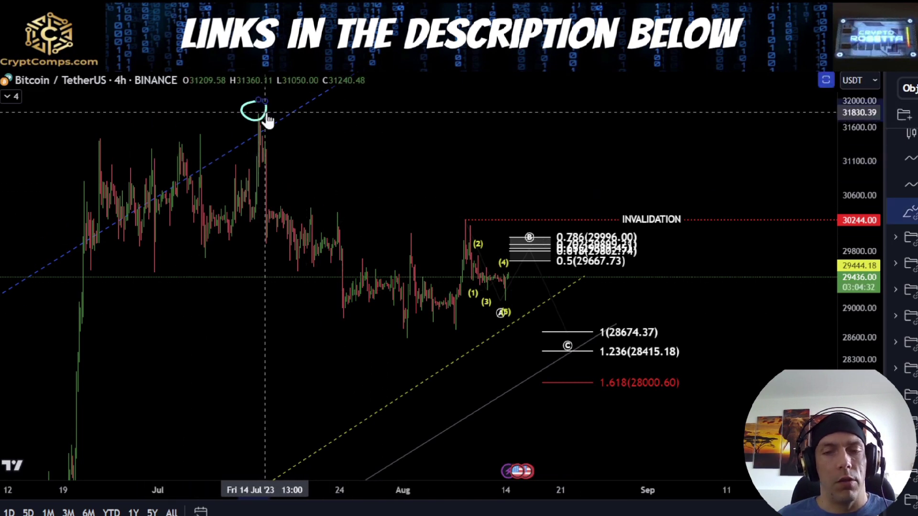
Remove the circle around the mid-July high and switch from the INVALIDATION count to the cyan a-b-c count.
{"action": "key", "text": "ctrl+z"}
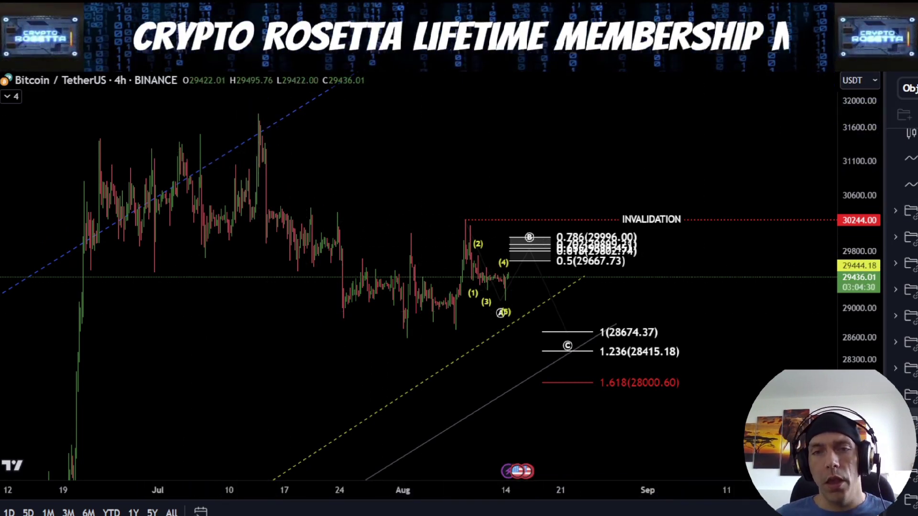
{"action": "key", "text": "ctrl+z"}
{"action": "left_click", "coordinate": [910, 394]}
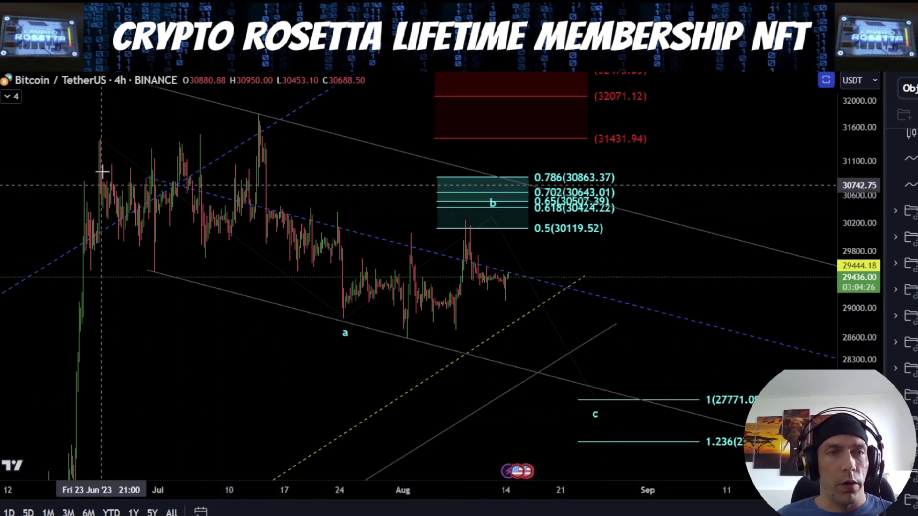
Brush a path from the June high through a towards b, circle the August high below b, and remove both marks.
{"action": "mouse_move", "coordinate": [119, 168]}
{"action": "left_mouse_down"}
{"action": "mouse_move", "coordinate": [260, 125]}
{"action": "mouse_move", "coordinate": [325, 275]}
{"action": "left_mouse_up"}
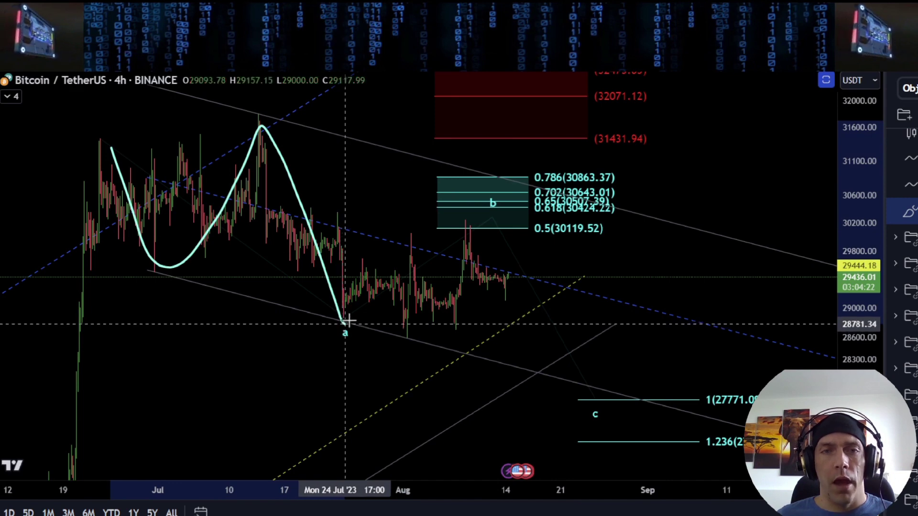
{"action": "left_click_drag", "start_coordinate": [345, 321], "coordinate": [486, 205]}
{"action": "key", "text": "ctrl+z"}
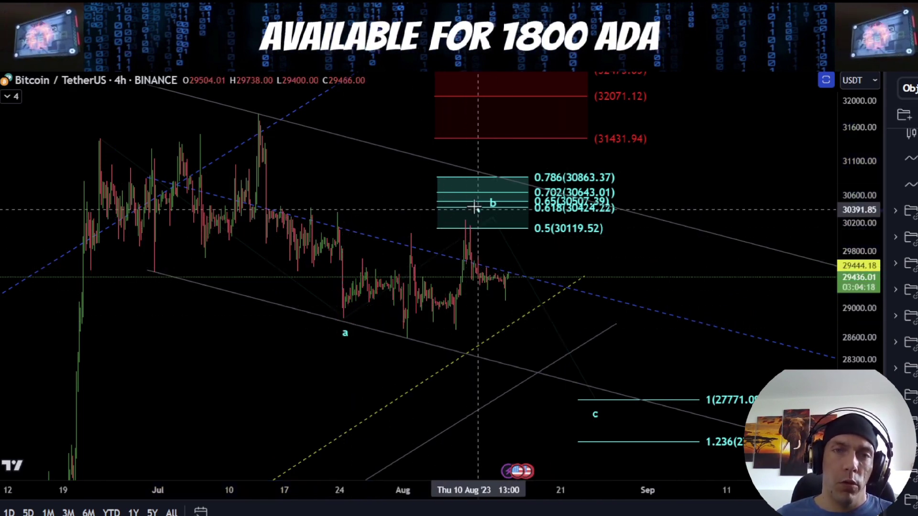
{"action": "left_click_drag", "start_coordinate": [475, 207], "coordinate": [470, 213]}
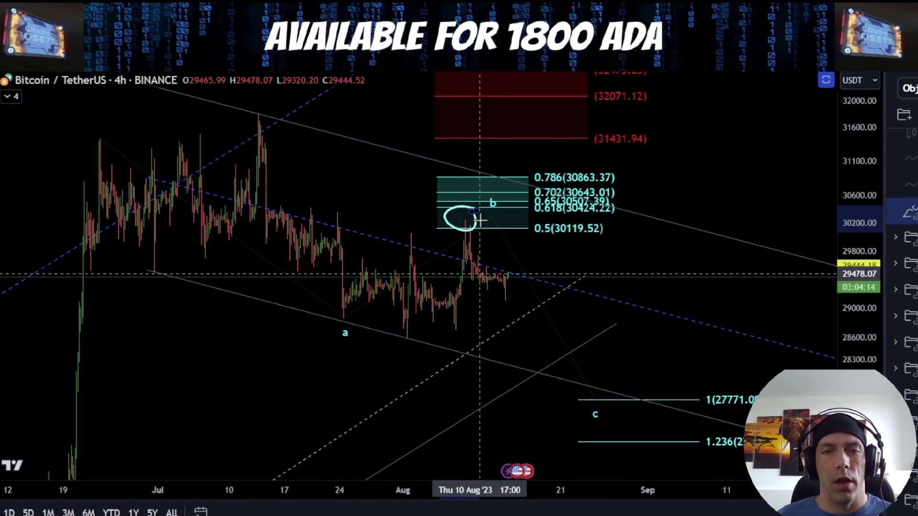
{"action": "key", "text": "ctrl+z"}
Brush a zigzag path from the August high down to c's 1 target at 27771.09 and delete it.
{"action": "mouse_move", "coordinate": [468, 222]}
{"action": "left_mouse_down"}
{"action": "mouse_move", "coordinate": [488, 289]}
{"action": "mouse_move", "coordinate": [512, 256]}
{"action": "mouse_move", "coordinate": [551, 350]}
{"action": "left_mouse_up"}
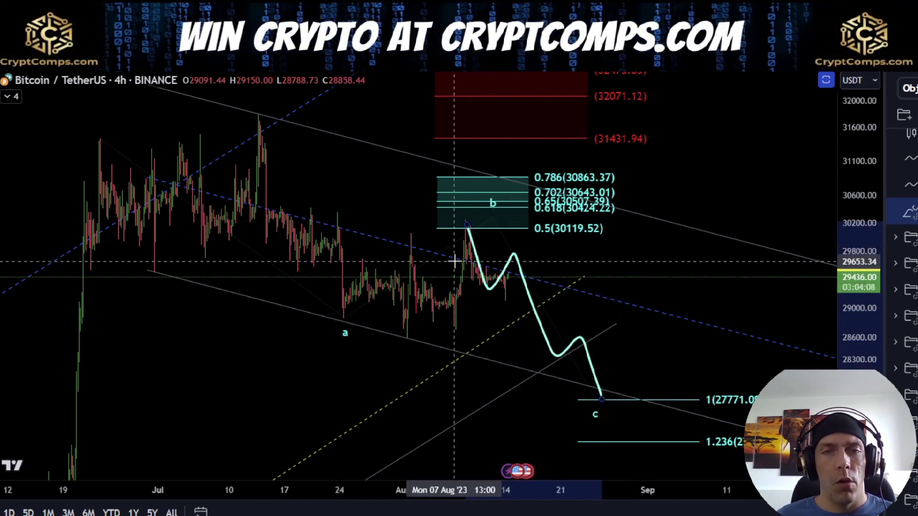
{"action": "left_click", "coordinate": [129, 184]}
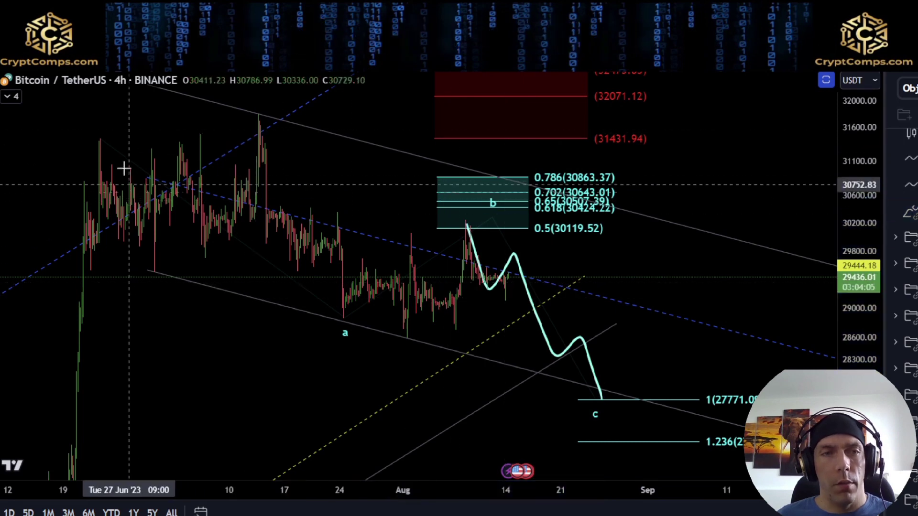
{"action": "mouse_move", "coordinate": [123, 169]}
{"action": "left_mouse_down"}
{"action": "mouse_move", "coordinate": [338, 334]}
{"action": "mouse_move", "coordinate": [492, 205]}
{"action": "mouse_move", "coordinate": [604, 397]}
{"action": "left_mouse_up"}
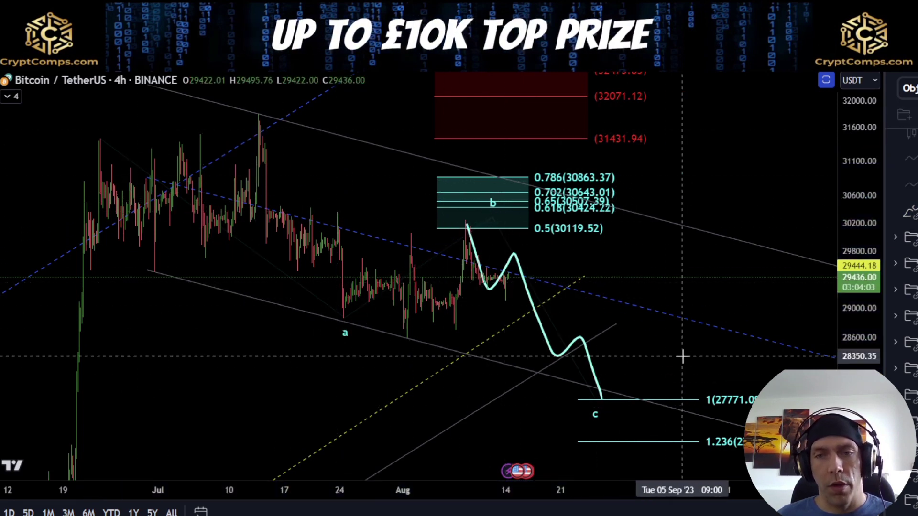
{"action": "left_click_drag", "start_coordinate": [682, 357], "coordinate": [472, 289]}
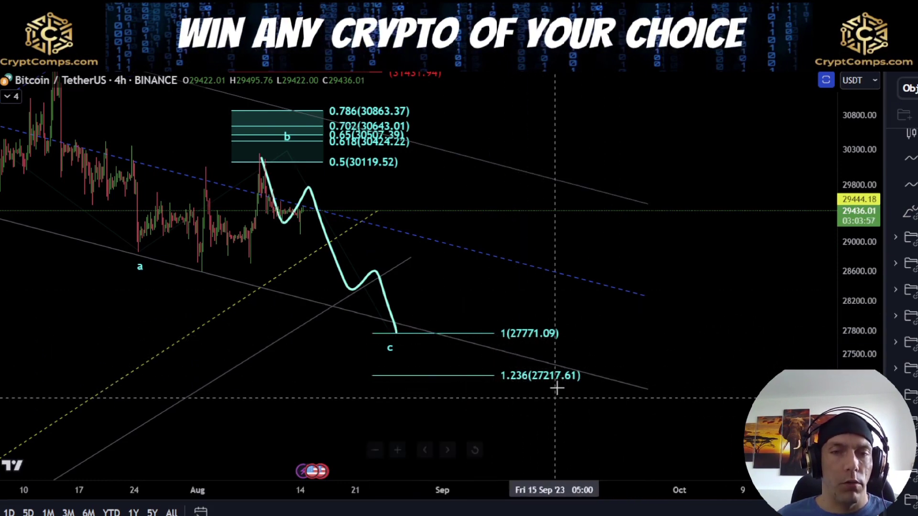
{"action": "mouse_move", "coordinate": [477, 301]}
{"action": "left_mouse_down"}
{"action": "mouse_move", "coordinate": [550, 308]}
{"action": "mouse_move", "coordinate": [602, 349]}
{"action": "left_mouse_up"}
{"action": "key", "text": "Delete"}
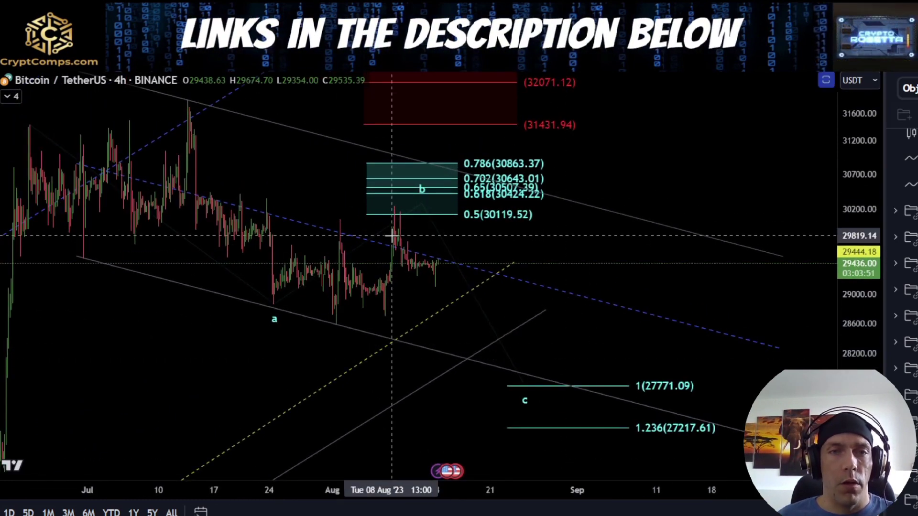
Mark the August high with a short line, brush a decline from it, frame c's targets, and remove the decline and the frame.
{"action": "left_click_drag", "start_coordinate": [393, 207], "coordinate": [430, 270]}
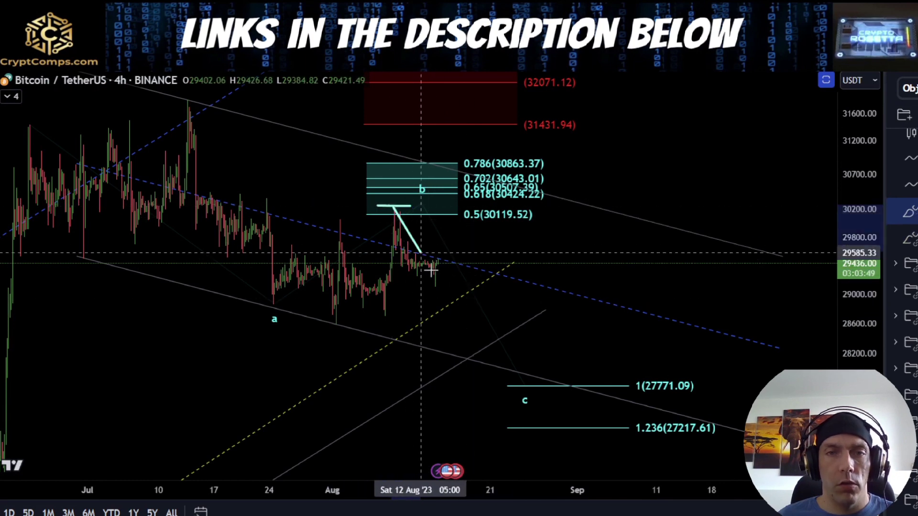
{"action": "mouse_move", "coordinate": [457, 229]}
{"action": "left_mouse_down"}
{"action": "mouse_move", "coordinate": [508, 326]}
{"action": "mouse_move", "coordinate": [558, 377]}
{"action": "left_mouse_up"}
{"action": "key", "text": "Delete"}
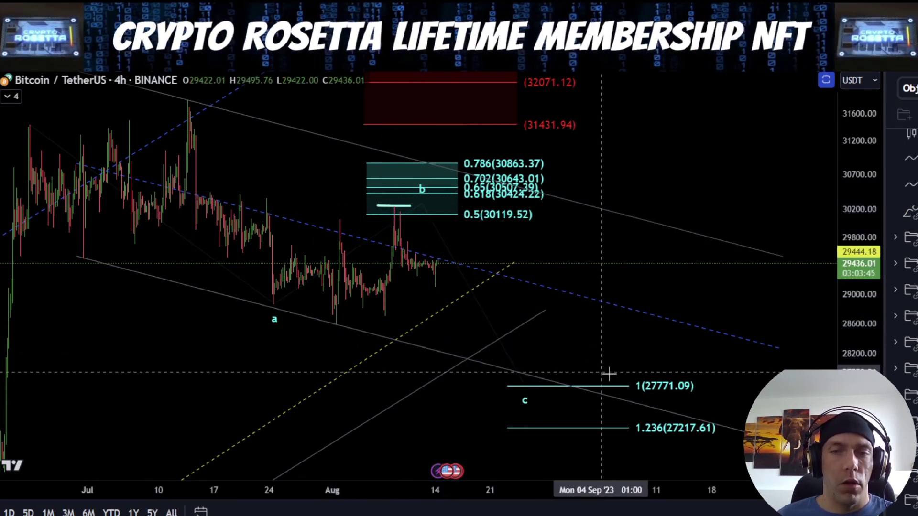
{"action": "left_click_drag", "start_coordinate": [664, 356], "coordinate": [487, 443]}
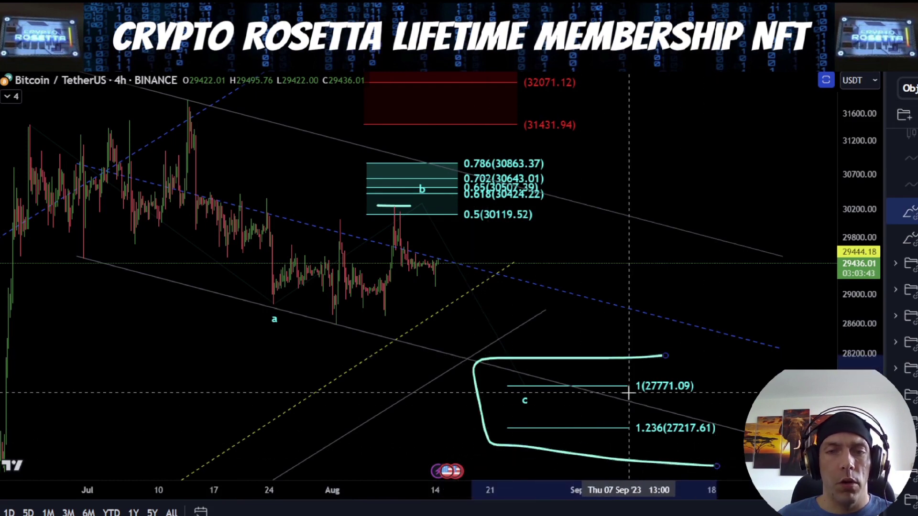
{"action": "key", "text": "ctrl+z"}
Brush a rally from c's 1 target to the upper channel line, an a-b-c path from the June high, and a further decline, clearing all marks.
{"action": "mouse_move", "coordinate": [524, 392]}
{"action": "left_mouse_down"}
{"action": "mouse_move", "coordinate": [543, 309]}
{"action": "mouse_move", "coordinate": [606, 262]}
{"action": "mouse_move", "coordinate": [611, 214]}
{"action": "left_mouse_up"}
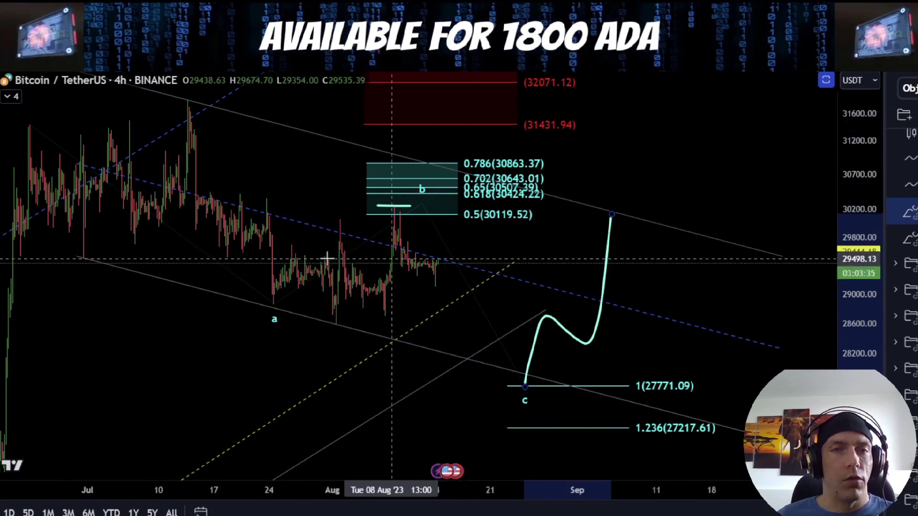
{"action": "mouse_move", "coordinate": [35, 137]}
{"action": "left_mouse_down"}
{"action": "mouse_move", "coordinate": [250, 308]}
{"action": "mouse_move", "coordinate": [383, 211]}
{"action": "mouse_move", "coordinate": [493, 347]}
{"action": "left_mouse_up"}
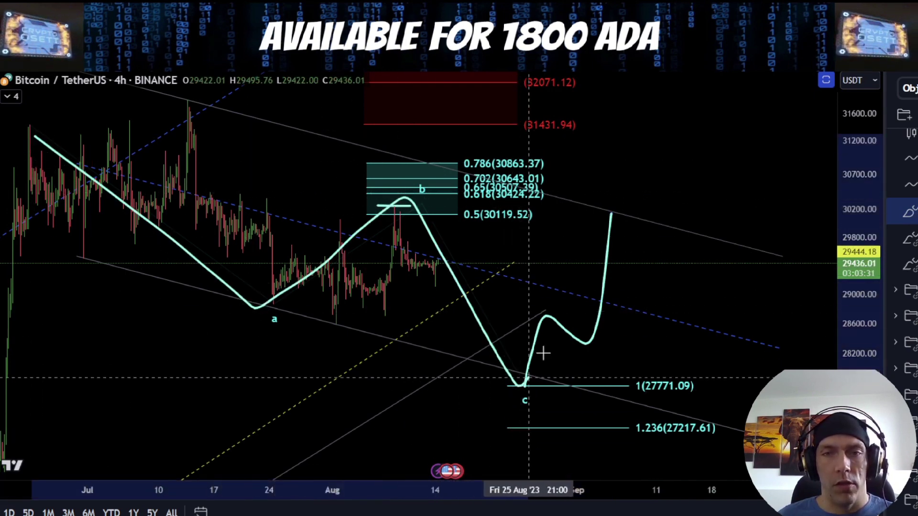
{"action": "left_click_drag", "start_coordinate": [611, 237], "coordinate": [722, 477]}
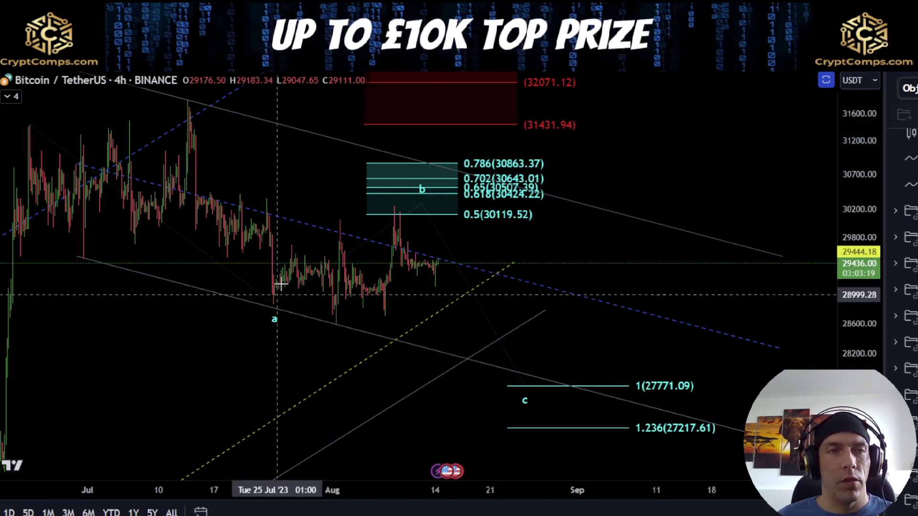
Brush an a-b-c path from the June high extending below the 1.236 target, plus a shorter decline from the August high, deleting both.
{"action": "mouse_move", "coordinate": [35, 129]}
{"action": "left_mouse_down"}
{"action": "mouse_move", "coordinate": [239, 317]}
{"action": "mouse_move", "coordinate": [417, 187]}
{"action": "mouse_move", "coordinate": [502, 351]}
{"action": "mouse_move", "coordinate": [580, 282]}
{"action": "mouse_move", "coordinate": [729, 462]}
{"action": "left_mouse_up"}
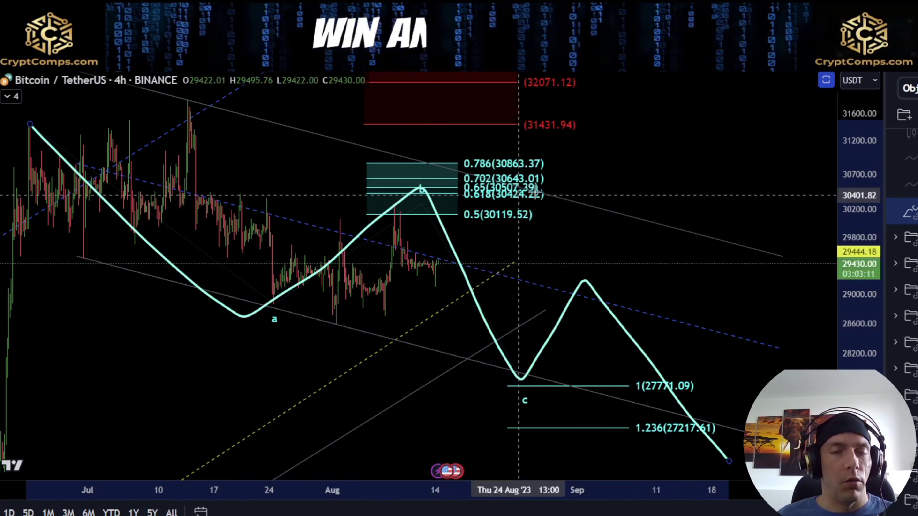
{"action": "key", "text": "Delete"}
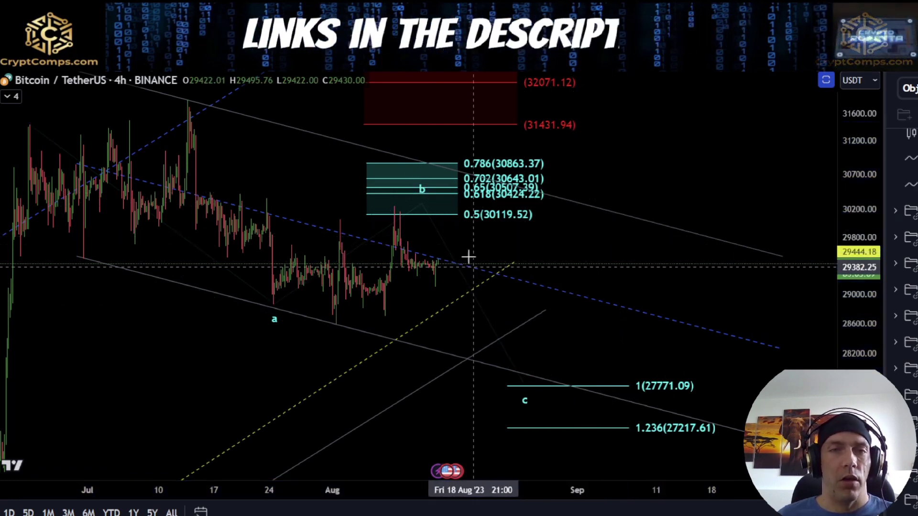
{"action": "mouse_move", "coordinate": [398, 210]}
{"action": "left_mouse_down"}
{"action": "mouse_move", "coordinate": [437, 296]}
{"action": "mouse_move", "coordinate": [491, 353]}
{"action": "left_mouse_up"}
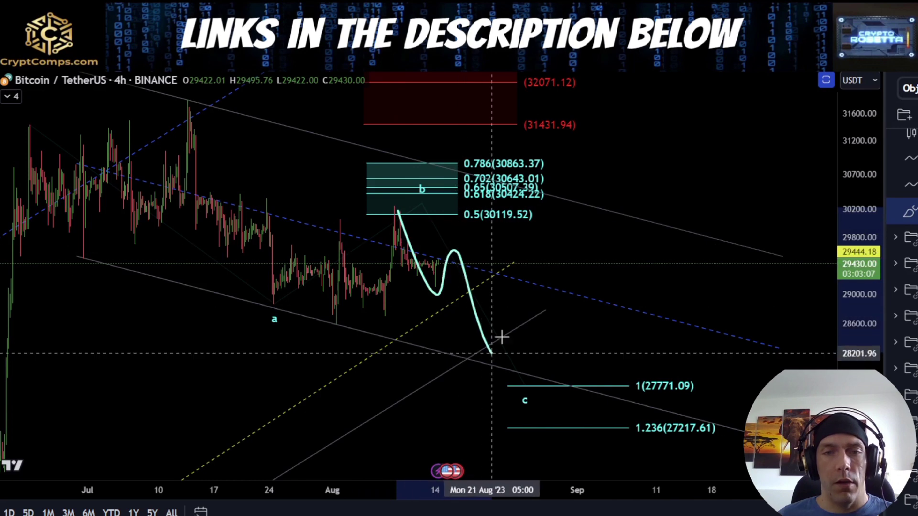
{"action": "key", "text": "Delete"}
Switch to the white A-B-C count, brush its path from the 24 July low to C, and show the cyan count alongside.
{"action": "scroll", "coordinate": [649, 379], "scroll_direction": "down", "scroll_amount": 3}
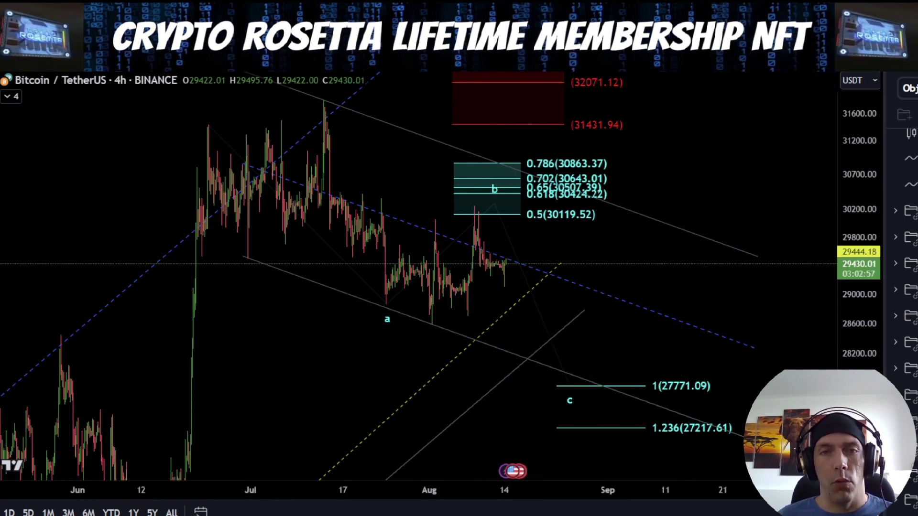
{"action": "scroll", "coordinate": [342, 320], "scroll_direction": "up", "scroll_amount": 3}
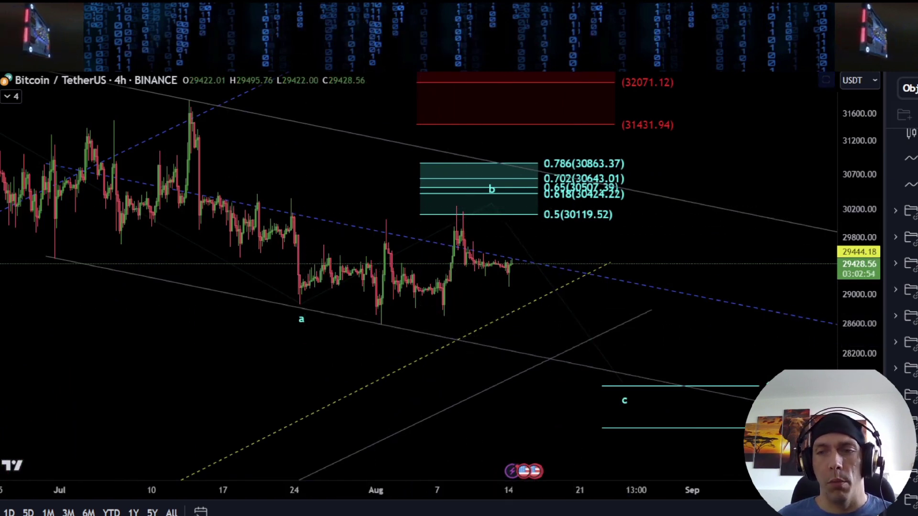
{"action": "left_click_drag", "start_coordinate": [858, 363], "coordinate": [858, 306]}
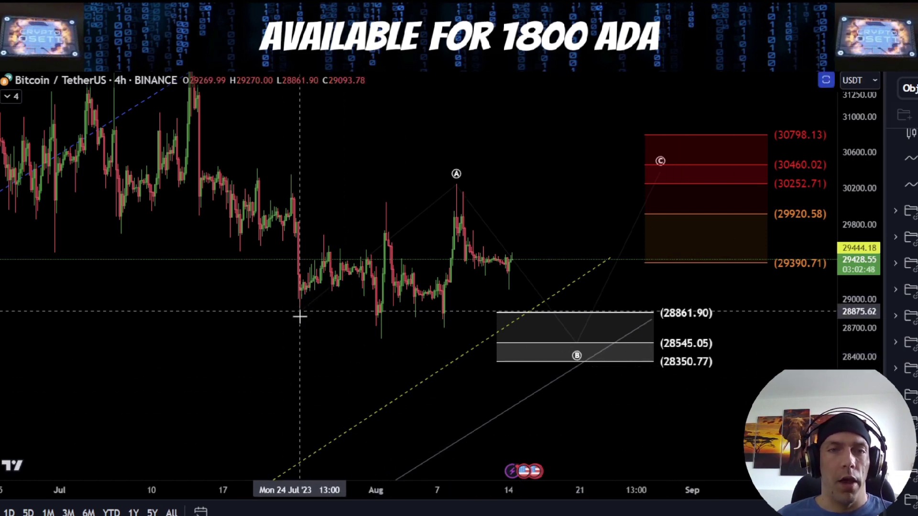
{"action": "mouse_move", "coordinate": [300, 315]}
{"action": "left_mouse_down"}
{"action": "mouse_move", "coordinate": [430, 211]}
{"action": "mouse_move", "coordinate": [454, 176]}
{"action": "mouse_move", "coordinate": [591, 339]}
{"action": "mouse_move", "coordinate": [690, 161]}
{"action": "left_mouse_up"}
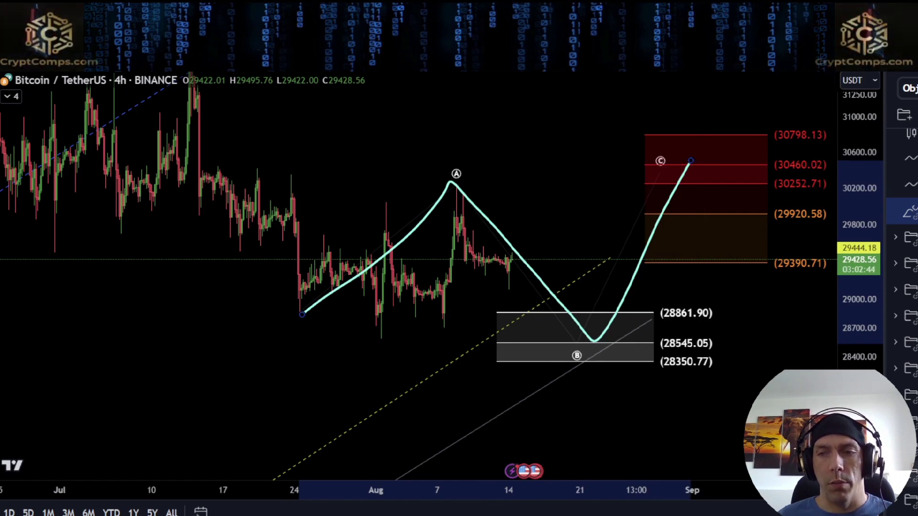
{"action": "key", "text": "ctrl+alt+h"}
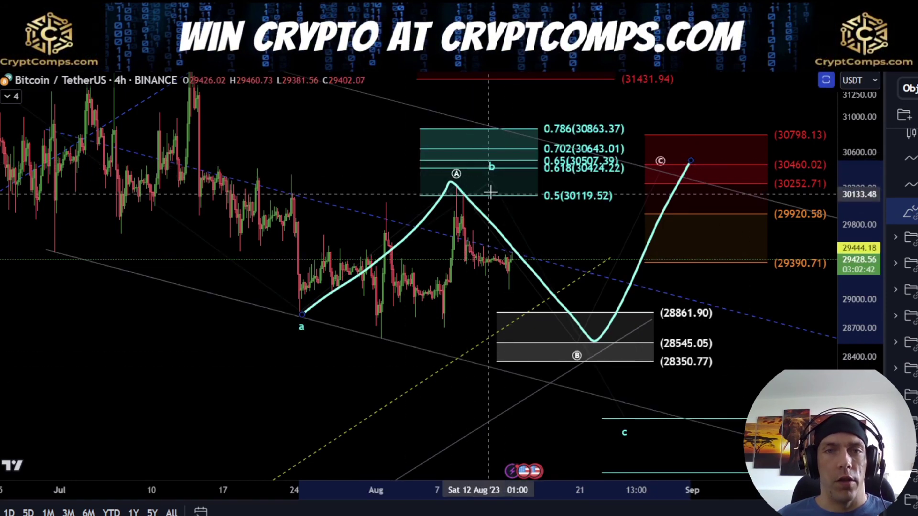
Frame b's Fibonacci levels and draw a line at the high under A, removing these marks along with the brushed A-B-C path.
{"action": "mouse_move", "coordinate": [607, 113]}
{"action": "left_mouse_down"}
{"action": "mouse_move", "coordinate": [537, 122]}
{"action": "mouse_move", "coordinate": [542, 209]}
{"action": "mouse_move", "coordinate": [637, 198]}
{"action": "mouse_move", "coordinate": [635, 110]}
{"action": "left_mouse_up"}
{"action": "left_click_drag", "start_coordinate": [578, 109], "coordinate": [560, 111]}
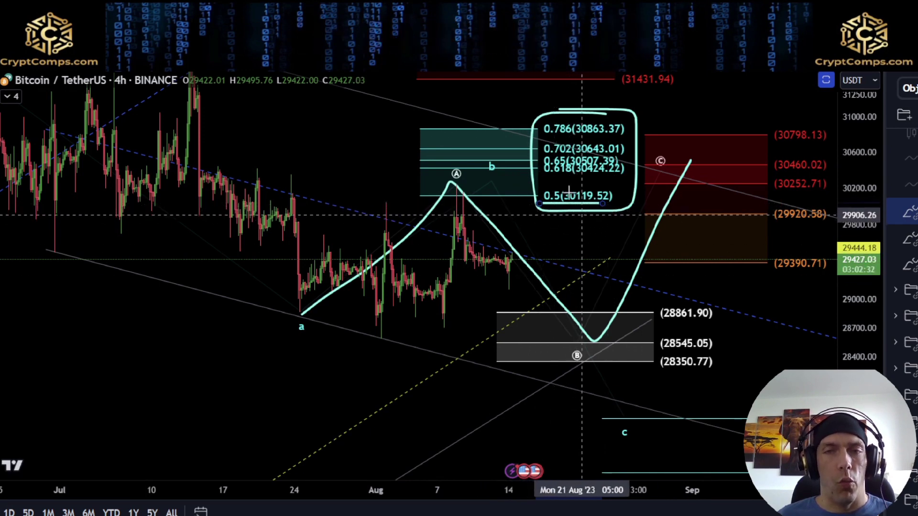
{"action": "key", "text": "ctrl+z"}
{"action": "key", "text": "ctrl+z"}
{"action": "left_click_drag", "start_coordinate": [438, 183], "coordinate": [492, 188]}
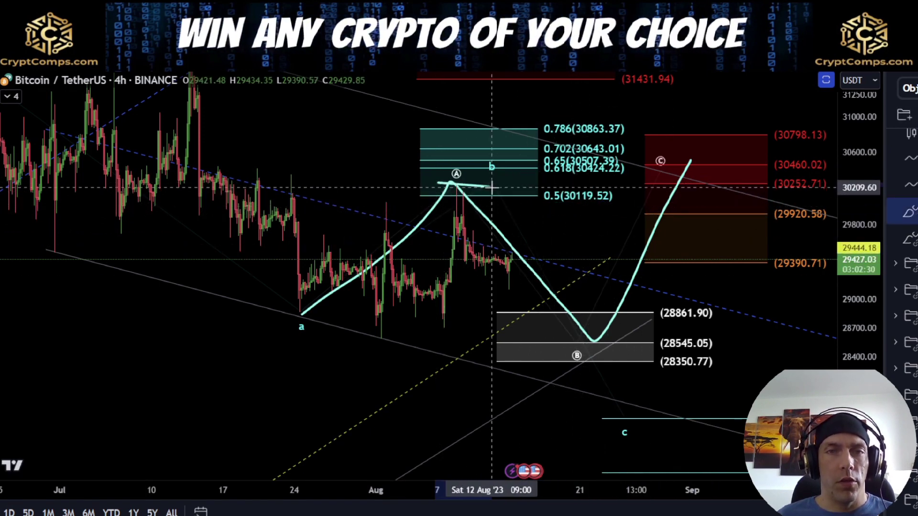
{"action": "key", "text": "ctrl+z"}
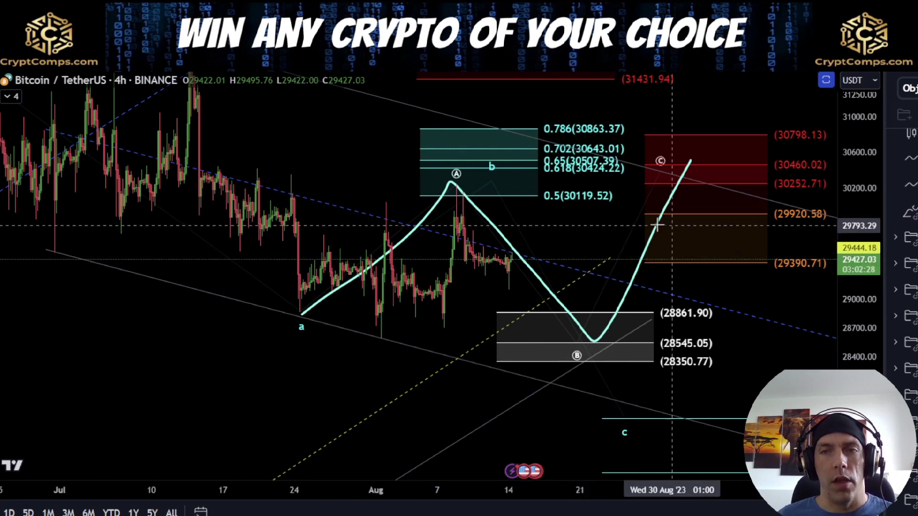
{"action": "key", "text": "ctrl+z"}
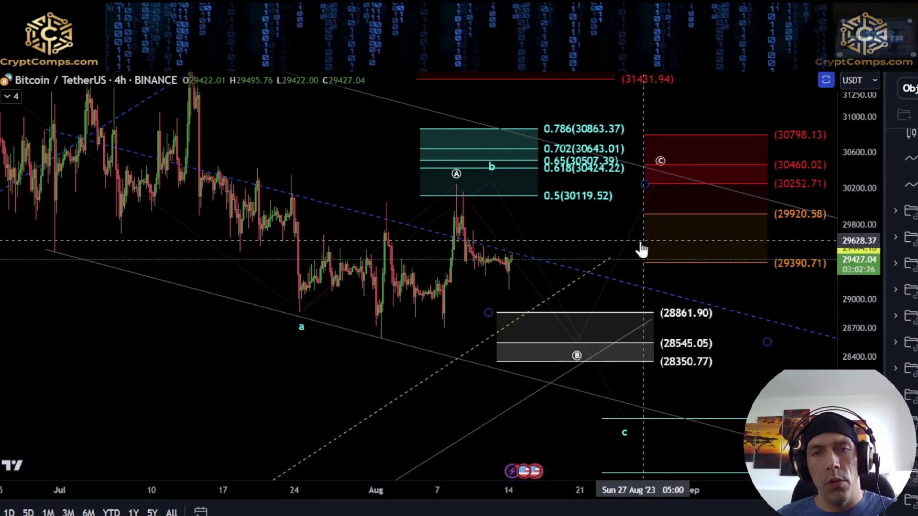
Hide the cyan count and brush a path from A down, up to about 29970 and down into B's target zone.
{"action": "left_click_drag", "start_coordinate": [579, 239], "coordinate": [518, 242]}
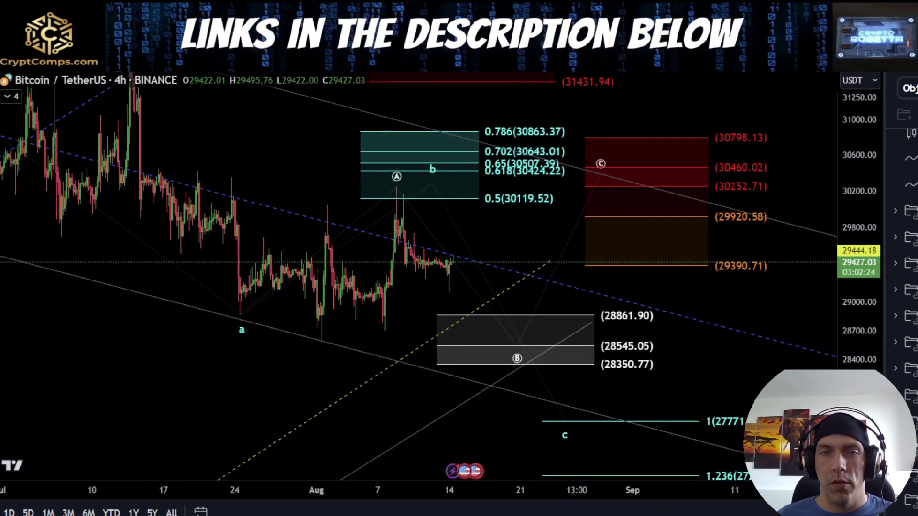
{"action": "key", "text": "ctrl+z"}
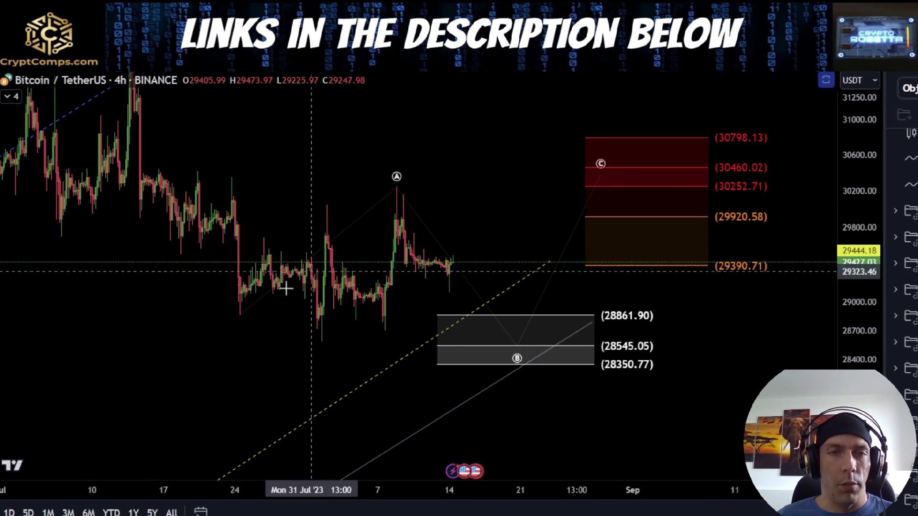
{"action": "mouse_move", "coordinate": [248, 301]}
{"action": "left_mouse_down"}
{"action": "mouse_move", "coordinate": [397, 188]}
{"action": "mouse_move", "coordinate": [430, 288]}
{"action": "mouse_move", "coordinate": [485, 210]}
{"action": "mouse_move", "coordinate": [536, 328]}
{"action": "left_mouse_up"}
{"action": "key", "text": "ctrl+z"}
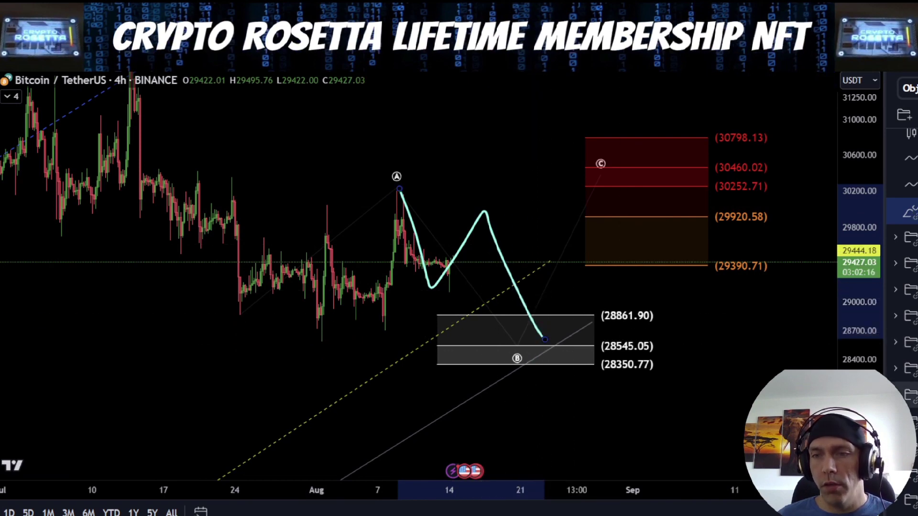
Overlay the INVALIDATION count on the white A-B-C count, hide both counts in turn, and delete the brushed path.
{"action": "key", "text": "ctrl+alt+h"}
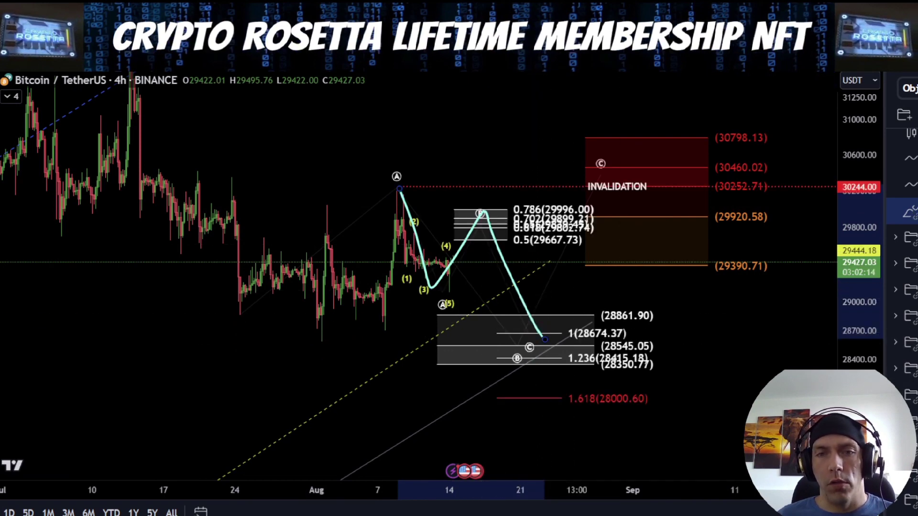
{"action": "key", "text": "ctrl+alt+h"}
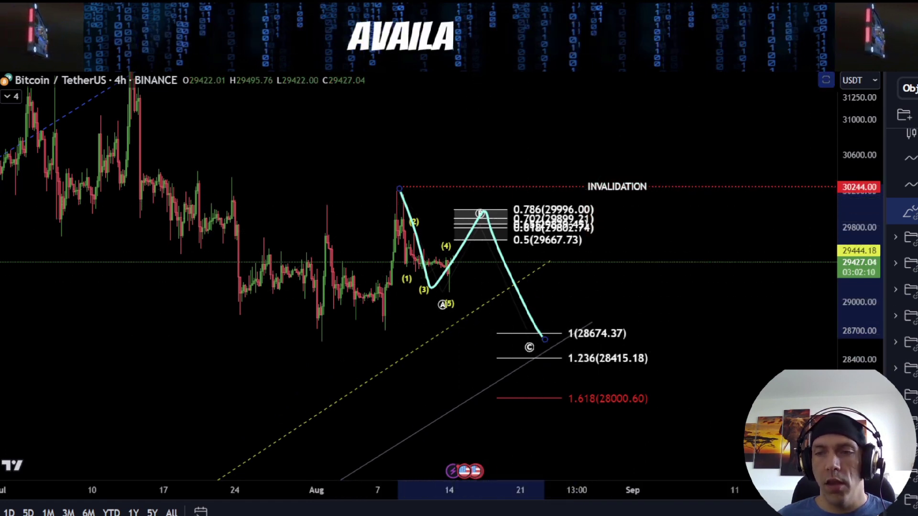
{"action": "key", "text": "ctrl+alt+h"}
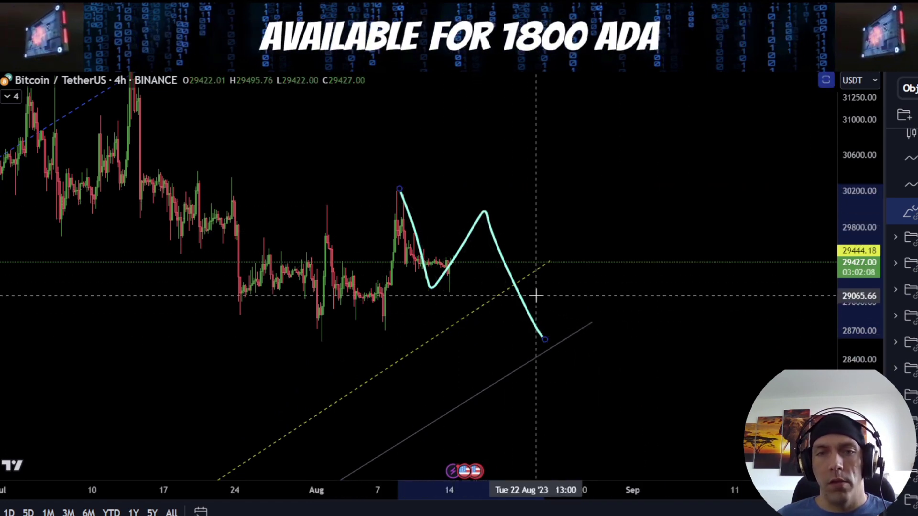
{"action": "key", "text": "Delete"}
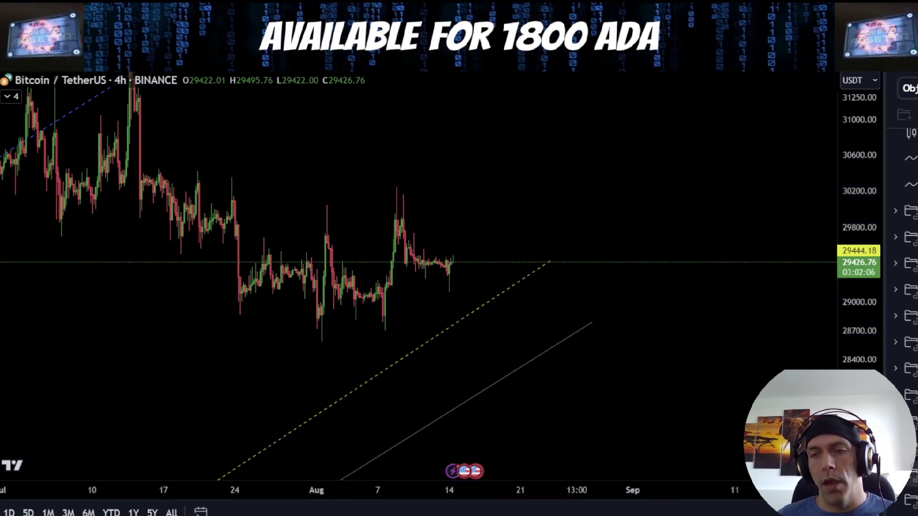
Show the white A-B-C count, brush its path from the 24 July low through A and B to C, and undo the strokes.
{"action": "key", "text": "ctrl+alt+h"}
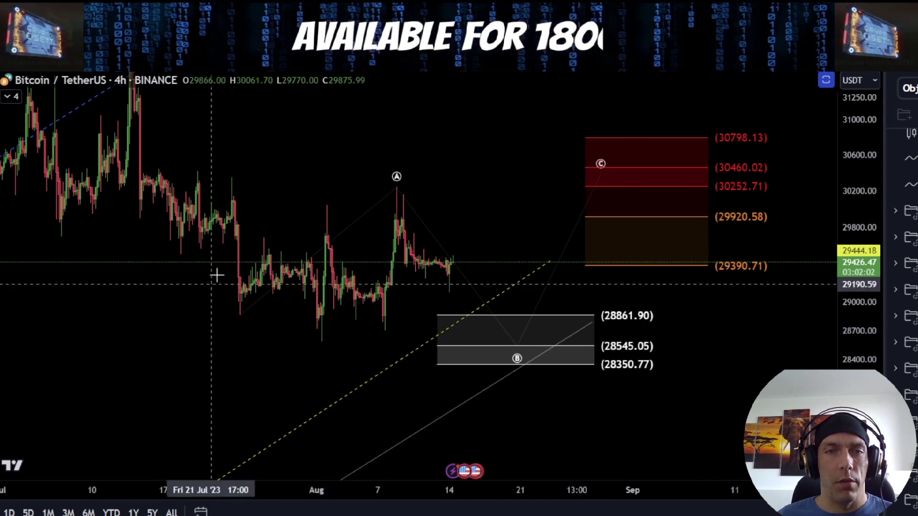
{"action": "mouse_move", "coordinate": [244, 312]}
{"action": "left_mouse_down"}
{"action": "mouse_move", "coordinate": [391, 182]}
{"action": "mouse_move", "coordinate": [535, 351]}
{"action": "left_mouse_up"}
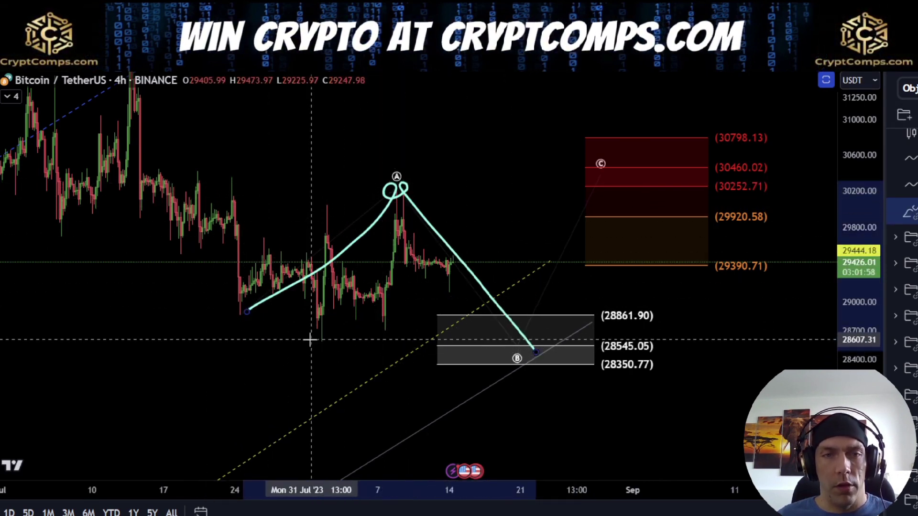
{"action": "mouse_move", "coordinate": [232, 316]}
{"action": "left_mouse_down"}
{"action": "mouse_move", "coordinate": [242, 318]}
{"action": "mouse_move", "coordinate": [239, 328]}
{"action": "mouse_move", "coordinate": [265, 328]}
{"action": "left_mouse_up"}
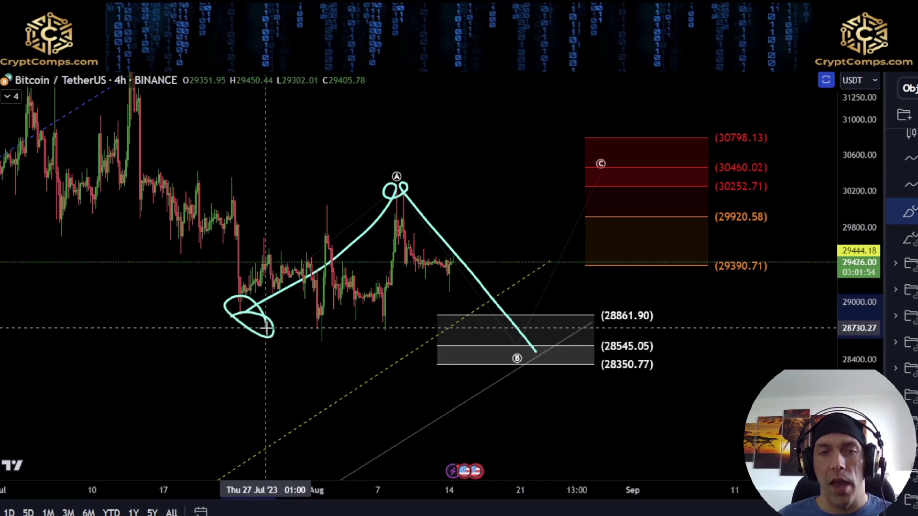
{"action": "key", "text": "ctrl+z"}
{"action": "left_click_drag", "start_coordinate": [534, 349], "coordinate": [626, 170]}
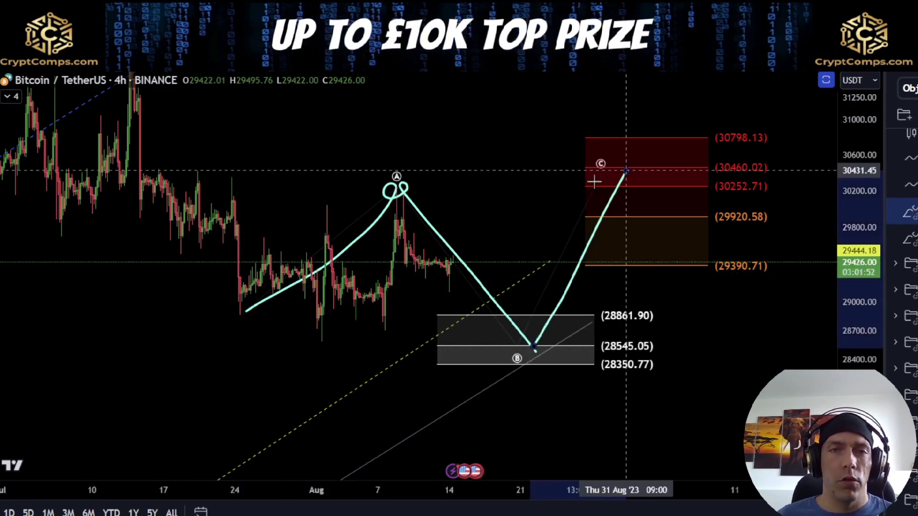
{"action": "left_click_drag", "start_coordinate": [327, 183], "coordinate": [463, 184]}
{"action": "key", "text": "ctrl+z"}
{"action": "key", "text": "ctrl+z"}
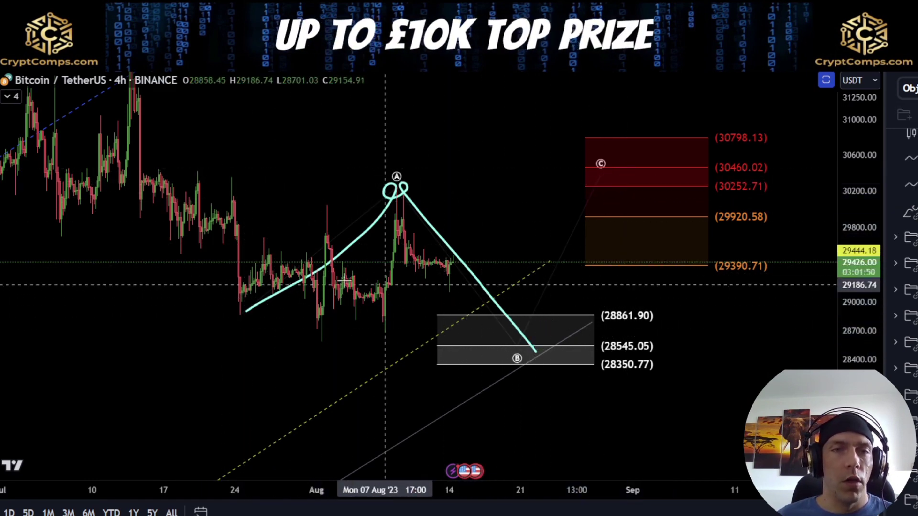
{"action": "key", "text": "ctrl+z"}
Brush a path through A, B and C with a drop below 28400, circle C, and undo the strokes.
{"action": "mouse_move", "coordinate": [267, 306]}
{"action": "left_mouse_down"}
{"action": "mouse_move", "coordinate": [388, 183]}
{"action": "mouse_move", "coordinate": [505, 341]}
{"action": "mouse_move", "coordinate": [536, 303]}
{"action": "mouse_move", "coordinate": [615, 164]}
{"action": "mouse_move", "coordinate": [646, 199]}
{"action": "mouse_move", "coordinate": [753, 404]}
{"action": "left_mouse_up"}
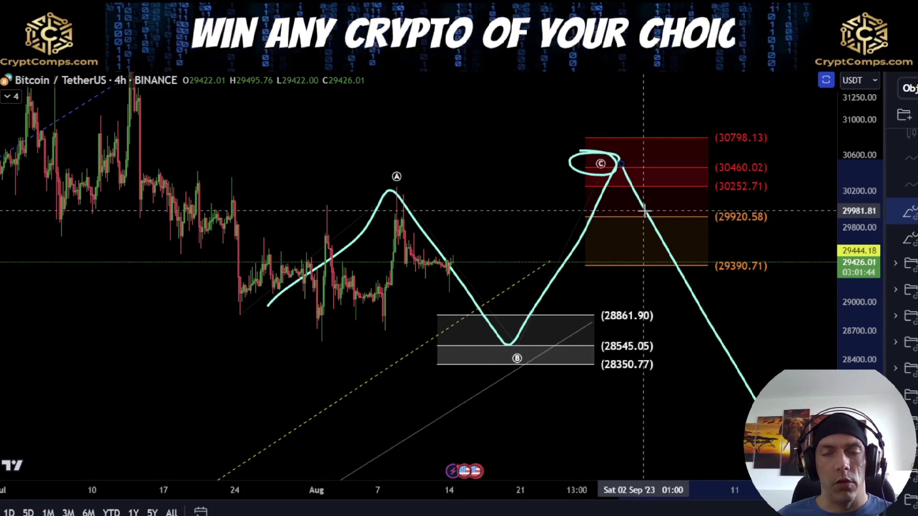
{"action": "key", "text": "ctrl+z"}
{"action": "key", "text": "ctrl+z"}
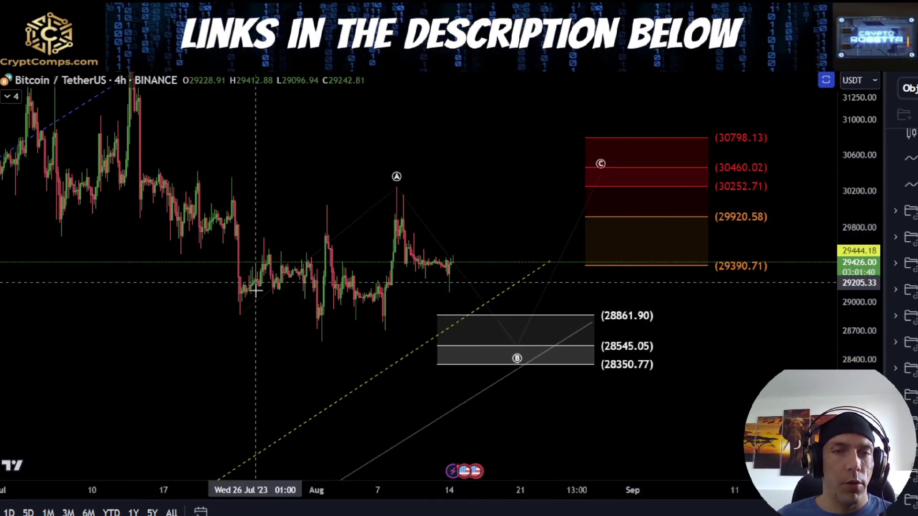
Brush a path from A down, up to about 29920 and into B's target zone, write a 2 beneath B, and undo it.
{"action": "mouse_move", "coordinate": [403, 190]}
{"action": "left_mouse_down"}
{"action": "mouse_move", "coordinate": [433, 268]}
{"action": "mouse_move", "coordinate": [482, 216]}
{"action": "mouse_move", "coordinate": [528, 347]}
{"action": "mouse_move", "coordinate": [508, 405]}
{"action": "mouse_move", "coordinate": [585, 408]}
{"action": "left_mouse_up"}
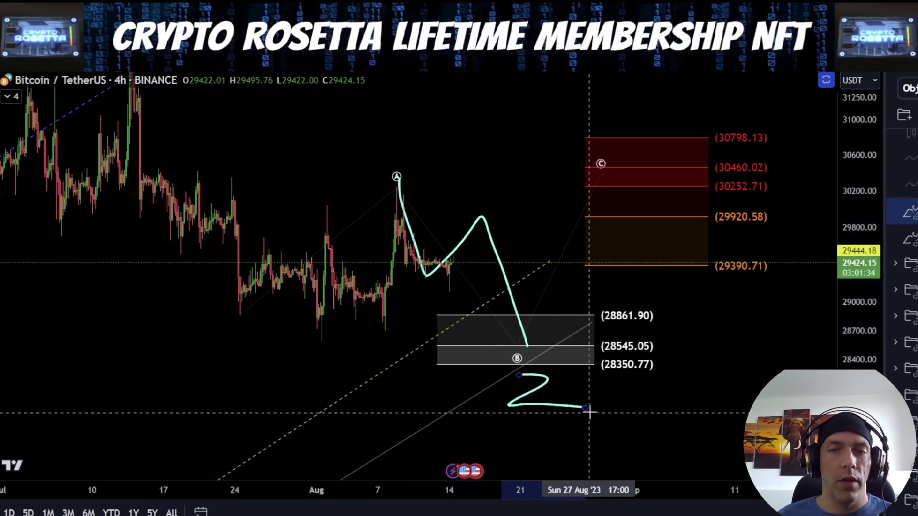
{"action": "key", "text": "ctrl+z"}
{"action": "key", "text": "ctrl+z"}
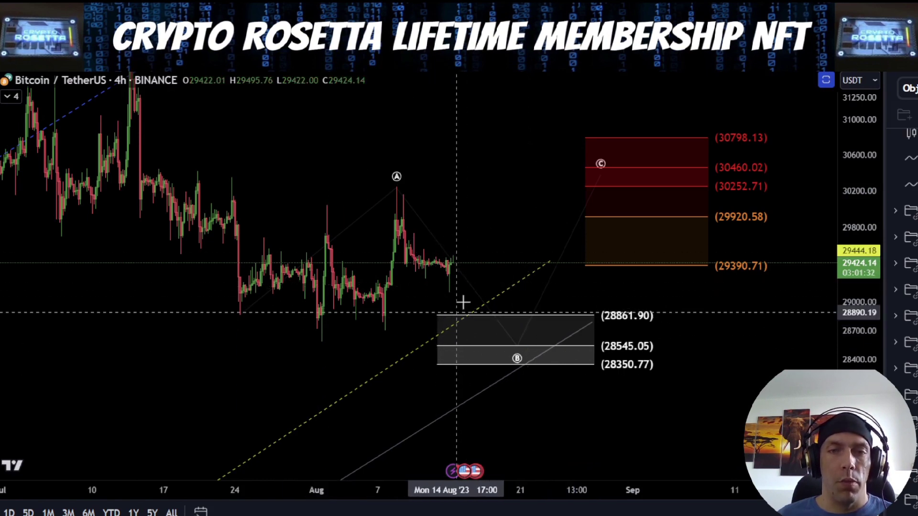
Brush a stepped rise from B to C with a drop, and a zigzag from the 2 August low to about 30930, removing both sketches.
{"action": "left_click_drag", "start_coordinate": [517, 343], "coordinate": [530, 296]}
{"action": "mouse_move", "coordinate": [564, 259]}
{"action": "left_mouse_down"}
{"action": "mouse_move", "coordinate": [596, 168]}
{"action": "mouse_move", "coordinate": [673, 345]}
{"action": "left_mouse_up"}
{"action": "left_click_drag", "start_coordinate": [482, 343], "coordinate": [538, 344]}
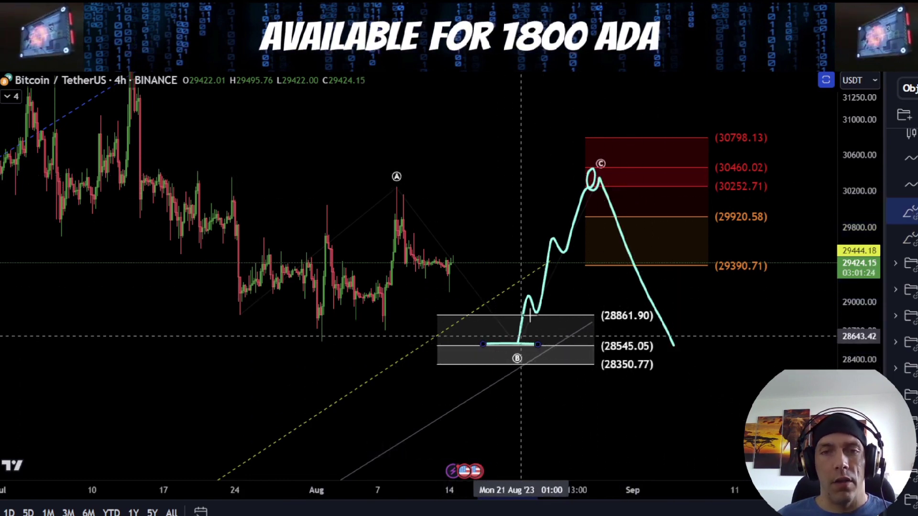
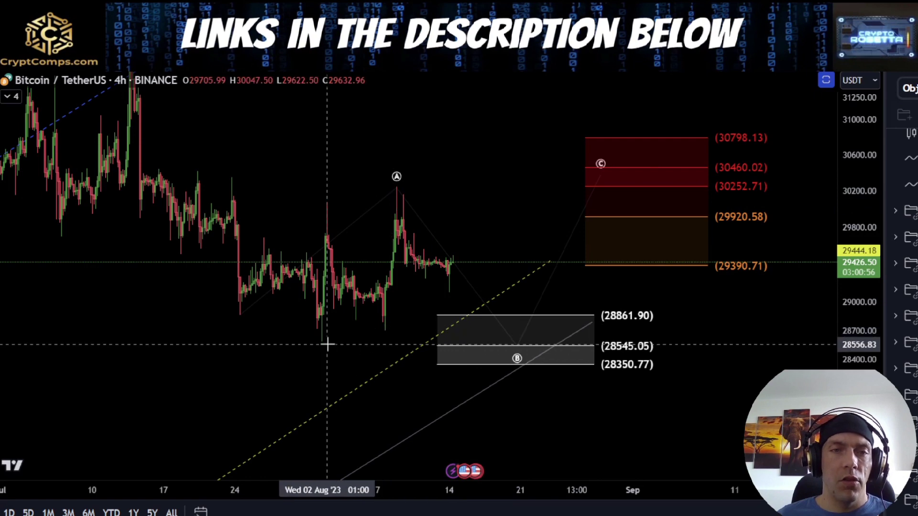
{"action": "mouse_move", "coordinate": [326, 344]}
{"action": "left_mouse_down"}
{"action": "mouse_move", "coordinate": [333, 222]}
{"action": "mouse_move", "coordinate": [407, 179]}
{"action": "mouse_move", "coordinate": [474, 257]}
{"action": "mouse_move", "coordinate": [505, 127]}
{"action": "left_mouse_up"}
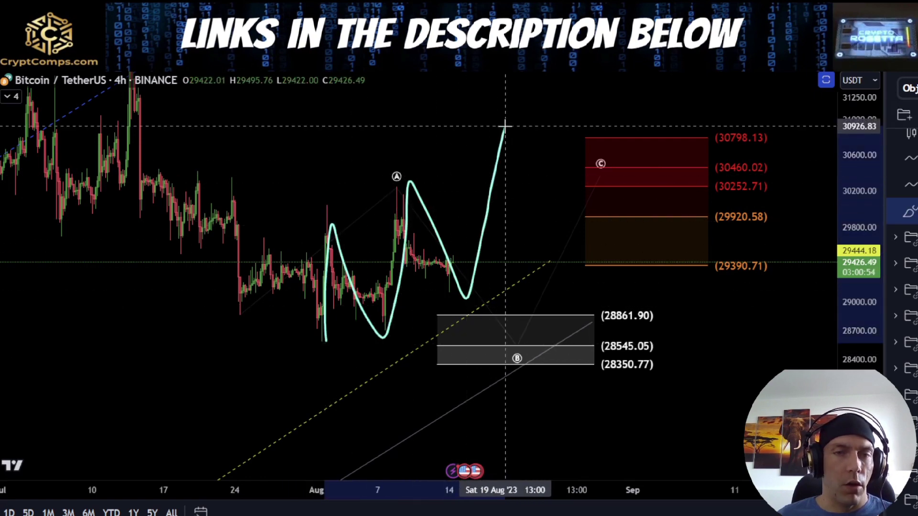
{"action": "key", "text": "ctrl+z"}
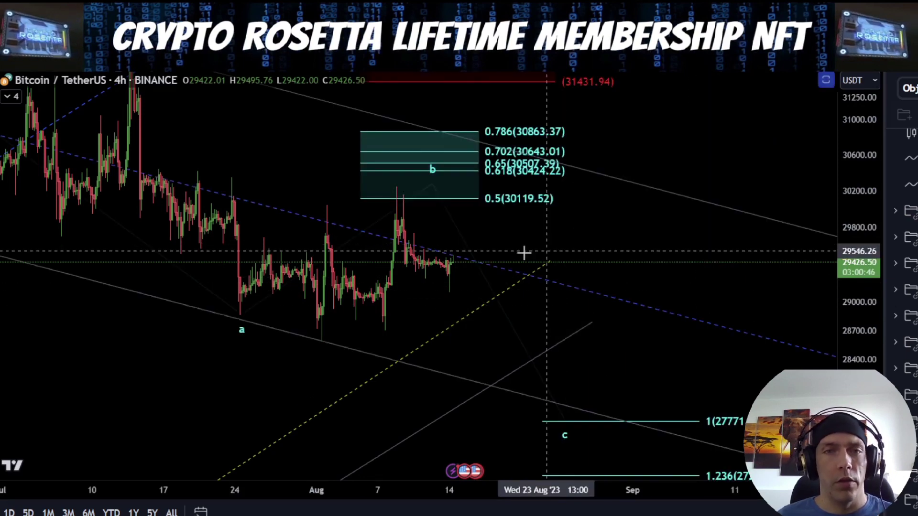
Bracket b's Fibonacci levels on the cyan count, delete the bracket, and switch to the INVALIDATION count.
{"action": "left_click_drag", "start_coordinate": [556, 118], "coordinate": [492, 220]}
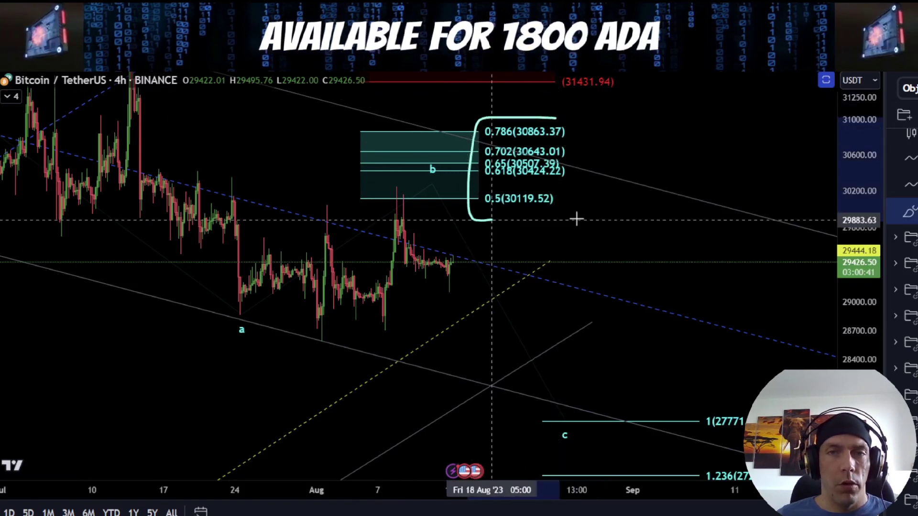
{"action": "key", "text": "Delete"}
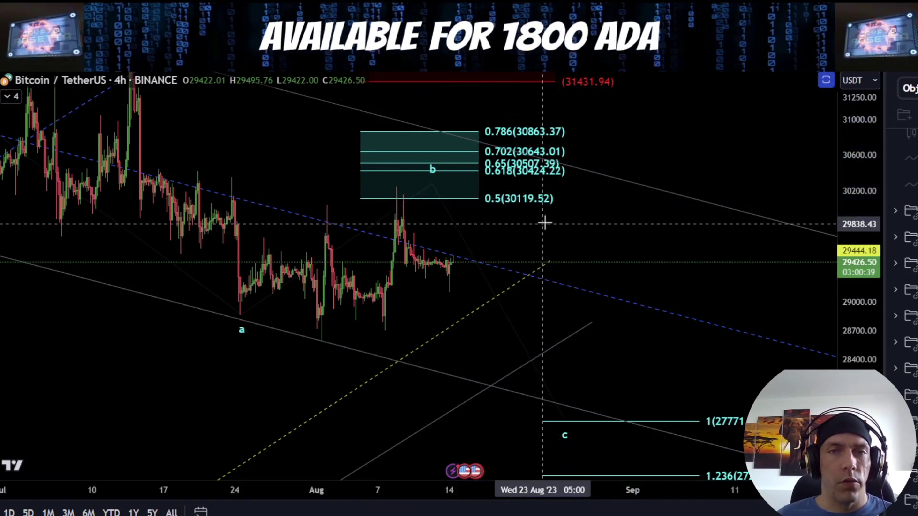
{"action": "key", "text": "Delete"}
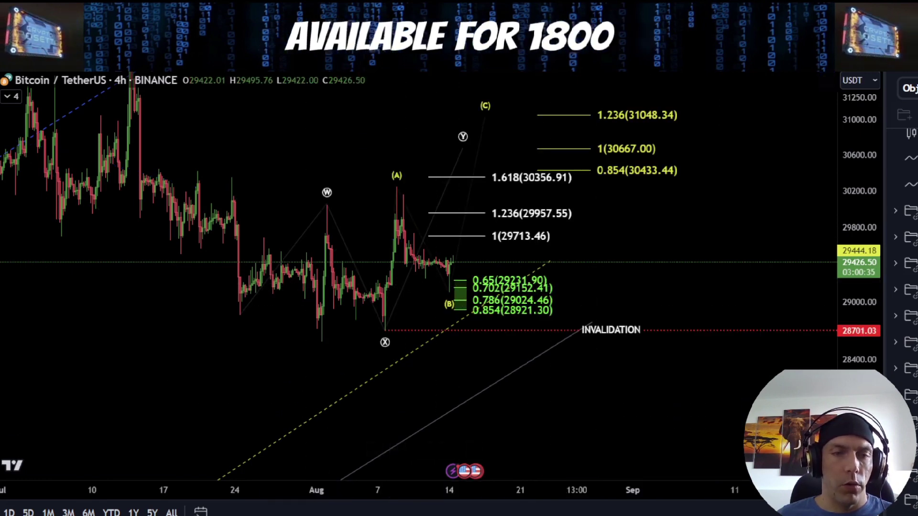
Brush a path from the 24 July low through W and X up to (A), and delete it.
{"action": "mouse_move", "coordinate": [242, 311]}
{"action": "left_mouse_down"}
{"action": "mouse_move", "coordinate": [325, 207]}
{"action": "mouse_move", "coordinate": [377, 335]}
{"action": "mouse_move", "coordinate": [381, 319]}
{"action": "left_mouse_up"}
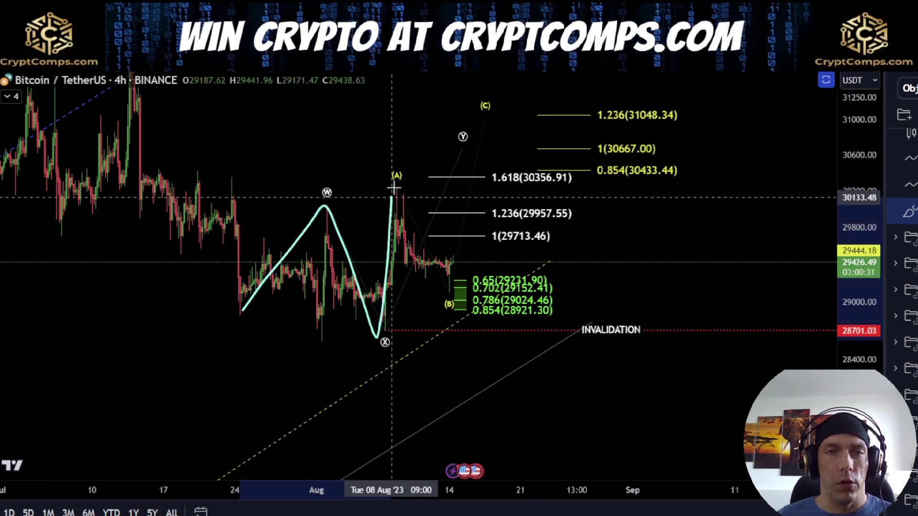
{"action": "key", "text": "Delete"}
Switch the chart to the 1-hour interval, focusing on the price action between X and (B).
{"action": "scroll", "coordinate": [446, 278], "scroll_direction": "up", "scroll_amount": 5}
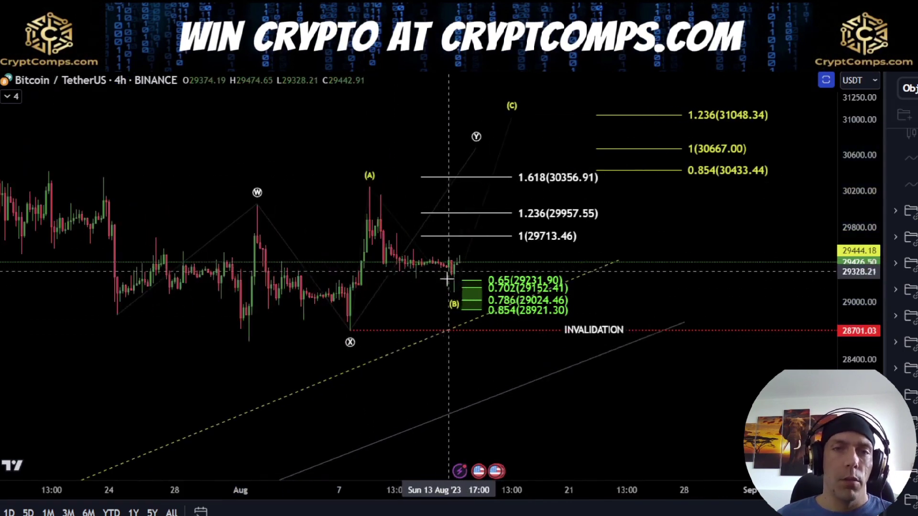
{"action": "left_click_drag", "start_coordinate": [846, 354], "coordinate": [837, 210]}
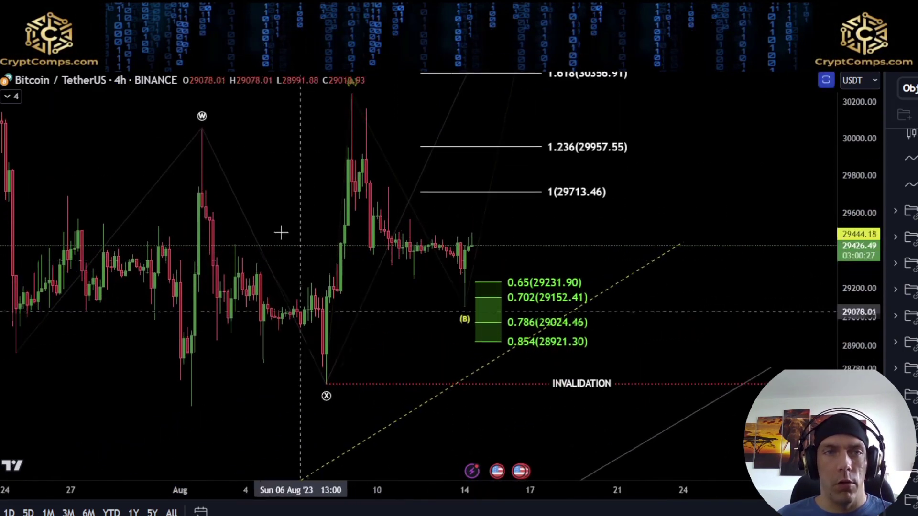
{"action": "scroll", "coordinate": [273, 231], "scroll_direction": "up", "scroll_amount": 3}
{"action": "left_click", "coordinate": [210, 65]}
{"action": "scroll", "coordinate": [438, 186], "scroll_direction": "down", "scroll_amount": 4}
{"action": "scroll", "coordinate": [437, 187], "scroll_direction": "down", "scroll_amount": 2}
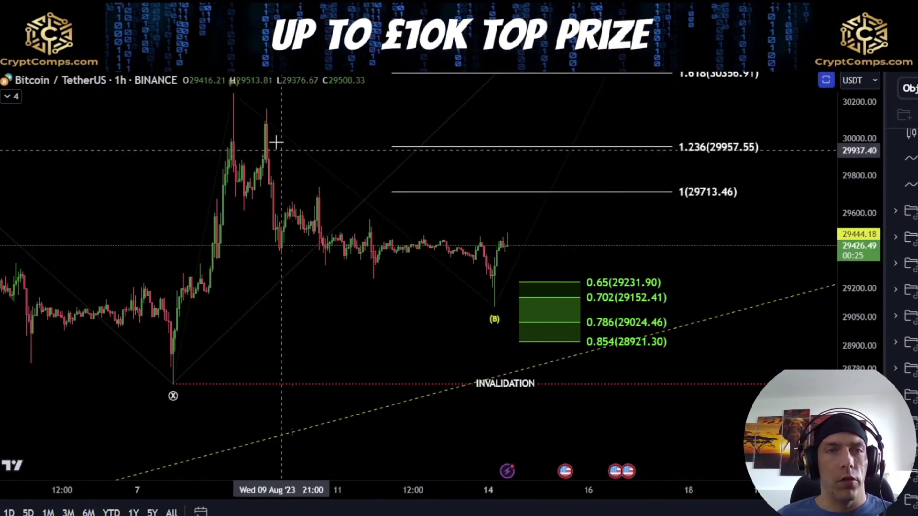
Brush the stepped decline from (A) towards (B) on the 1-hour chart and delete it.
{"action": "left_click_drag", "start_coordinate": [235, 102], "coordinate": [321, 253]}
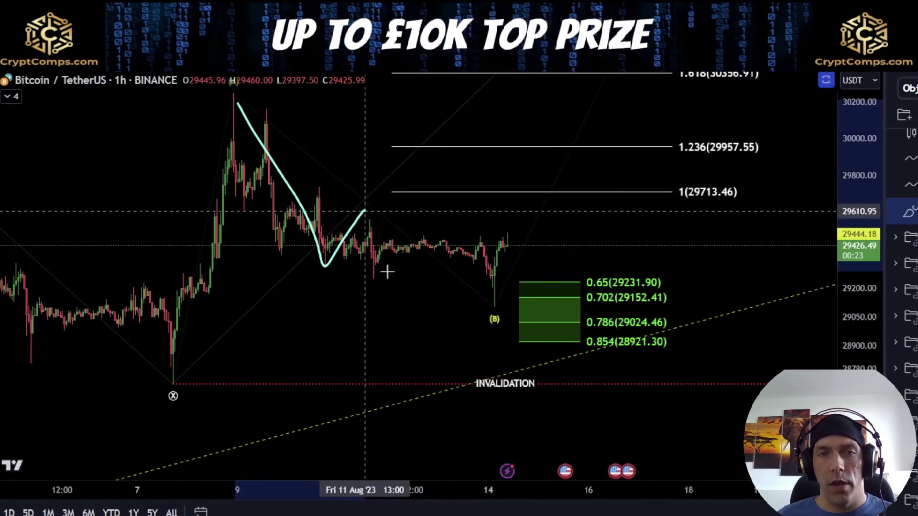
{"action": "mouse_move", "coordinate": [387, 271]}
{"action": "left_mouse_down"}
{"action": "mouse_move", "coordinate": [449, 222]}
{"action": "mouse_move", "coordinate": [502, 314]}
{"action": "left_mouse_up"}
{"action": "key", "text": "Delete"}
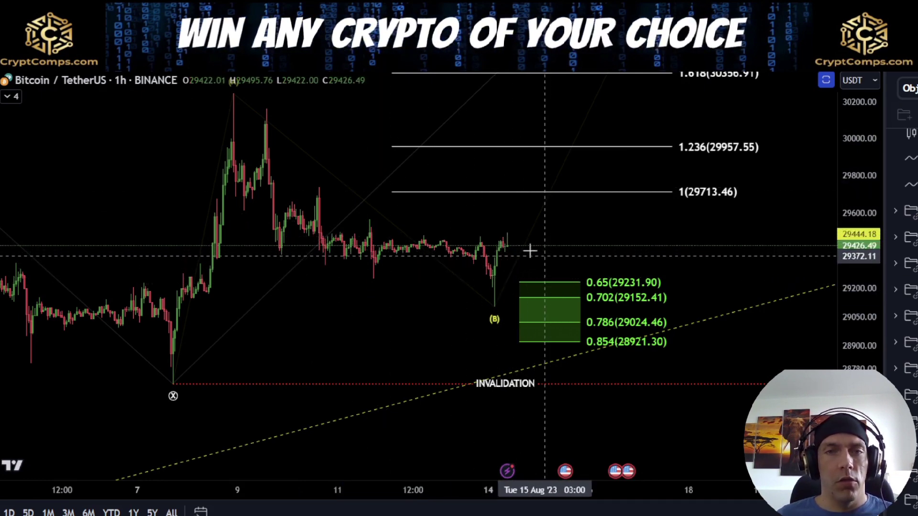
Sketch a path from X up past Y and a mark below the green Fibonacci zone at (B), clearing both strokes.
{"action": "scroll", "coordinate": [623, 243], "scroll_direction": "down", "scroll_amount": 2}
{"action": "scroll", "coordinate": [623, 243], "scroll_direction": "down", "scroll_amount": 3}
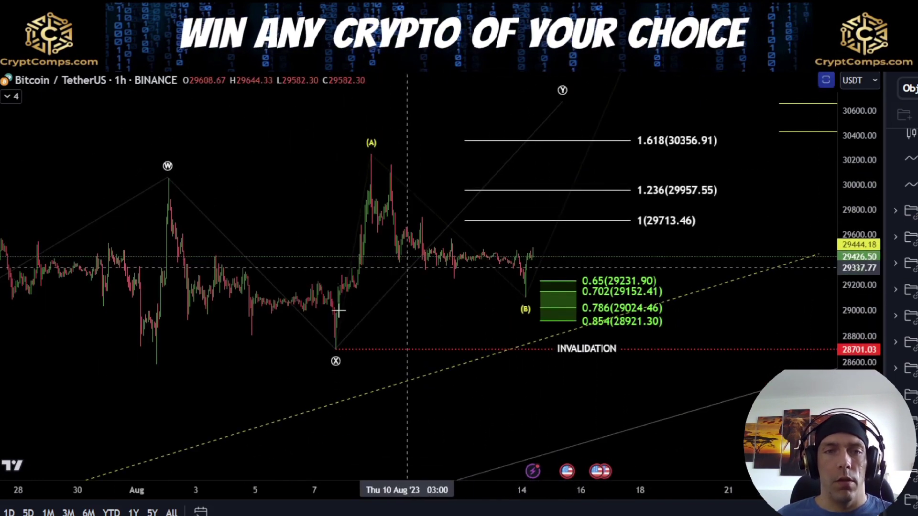
{"action": "mouse_move", "coordinate": [332, 351]}
{"action": "left_mouse_down"}
{"action": "mouse_move", "coordinate": [375, 146]}
{"action": "mouse_move", "coordinate": [528, 308]}
{"action": "mouse_move", "coordinate": [558, 205]}
{"action": "mouse_move", "coordinate": [610, 87]}
{"action": "left_mouse_up"}
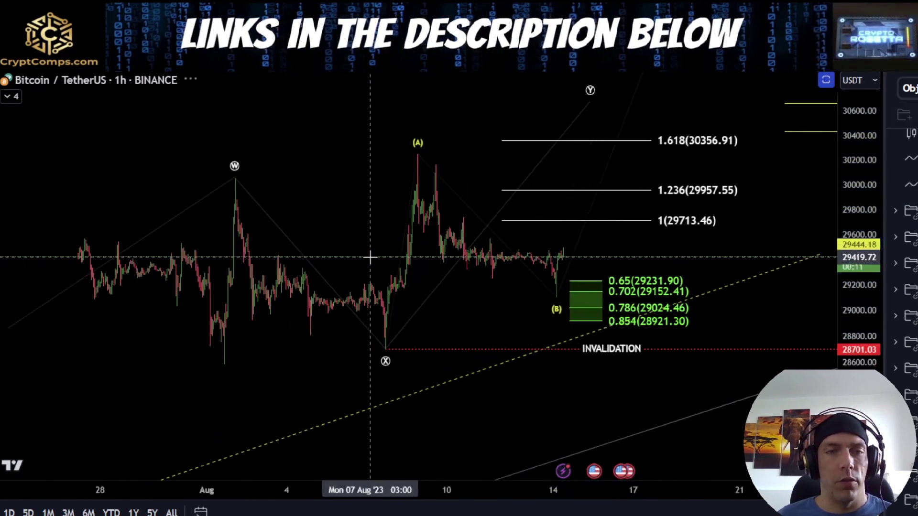
{"action": "scroll", "coordinate": [366, 253], "scroll_direction": "up", "scroll_amount": 1}
{"action": "left_click_drag", "start_coordinate": [577, 343], "coordinate": [614, 362]}
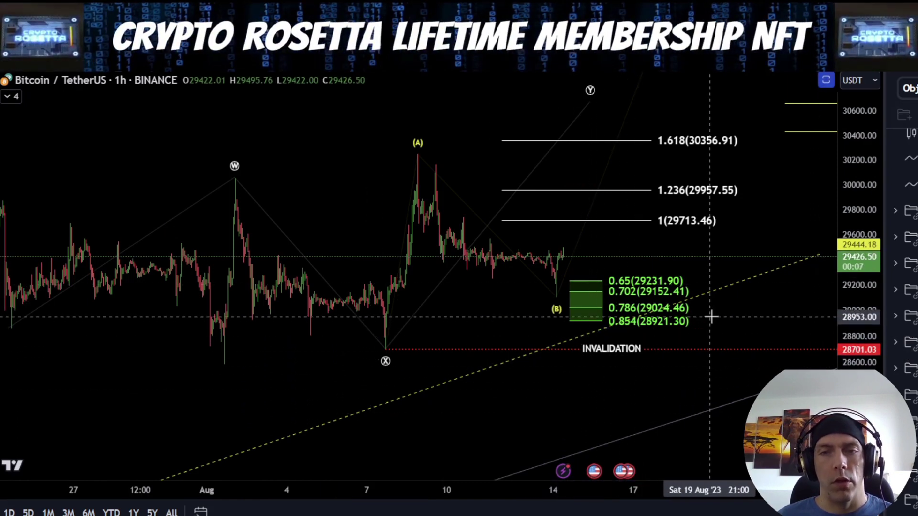
Brush a path from X up to (A), down to (B) and up towards (C), and undo it.
{"action": "left_click_drag", "start_coordinate": [711, 316], "coordinate": [580, 385]}
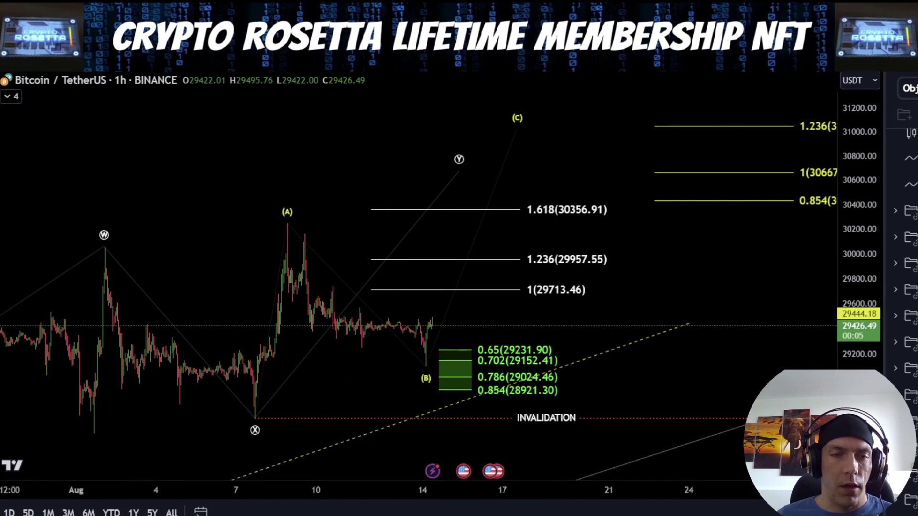
{"action": "left_click_drag", "start_coordinate": [253, 427], "coordinate": [281, 281]}
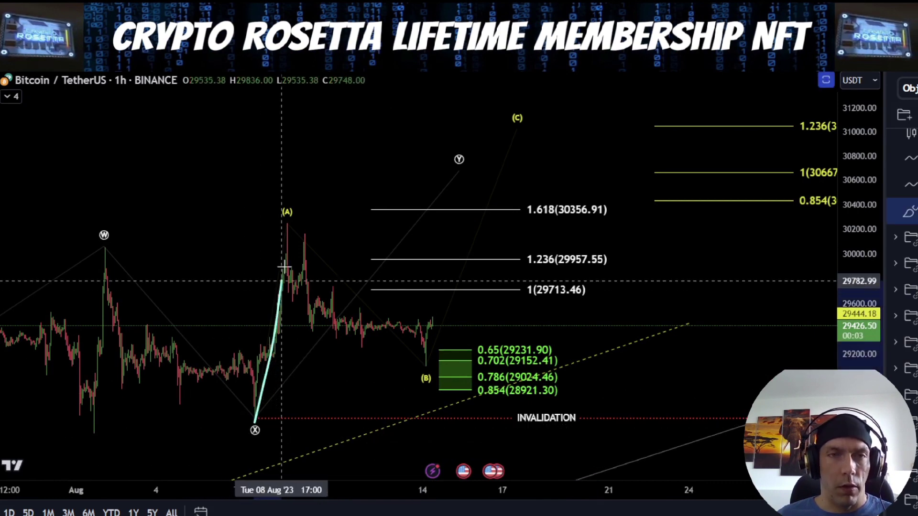
{"action": "mouse_move", "coordinate": [311, 245]}
{"action": "left_mouse_down"}
{"action": "mouse_move", "coordinate": [432, 329]}
{"action": "mouse_move", "coordinate": [494, 148]}
{"action": "left_mouse_up"}
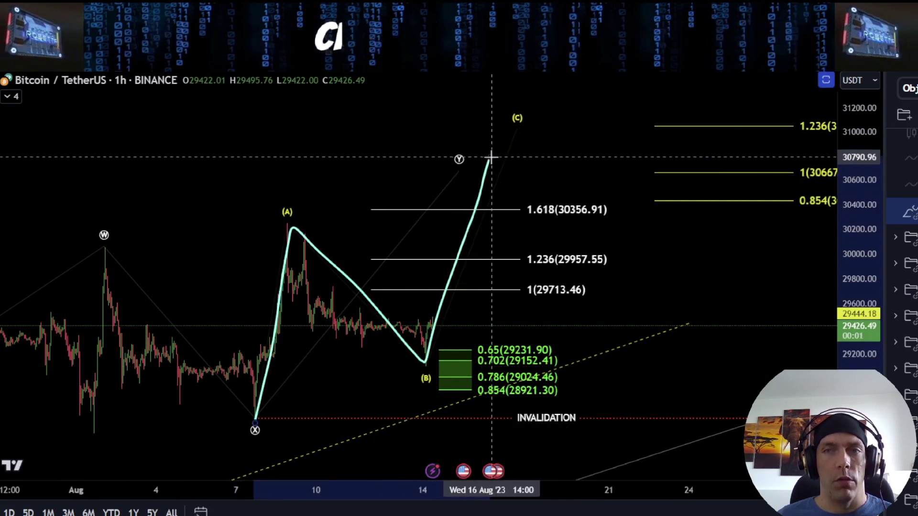
{"action": "scroll", "coordinate": [546, 168], "scroll_direction": "down", "scroll_amount": 3}
{"action": "key", "text": "ctrl+z"}
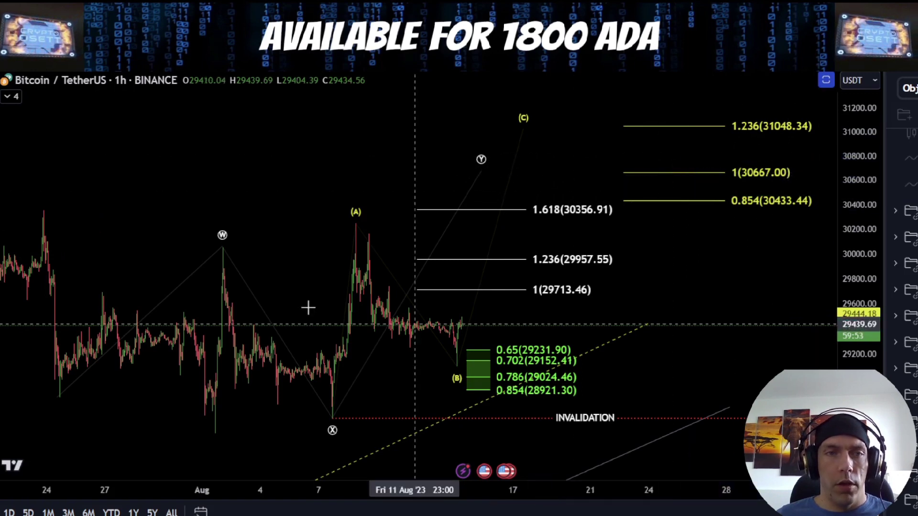
Circle the 1.618 (30356.91) target, mark W's high, brush the path from the 24 July low through W and X to (A), and clear these marks.
{"action": "mouse_move", "coordinate": [597, 189]}
{"action": "left_mouse_down"}
{"action": "mouse_move", "coordinate": [510, 199]}
{"action": "mouse_move", "coordinate": [599, 221]}
{"action": "mouse_move", "coordinate": [590, 180]}
{"action": "left_mouse_up"}
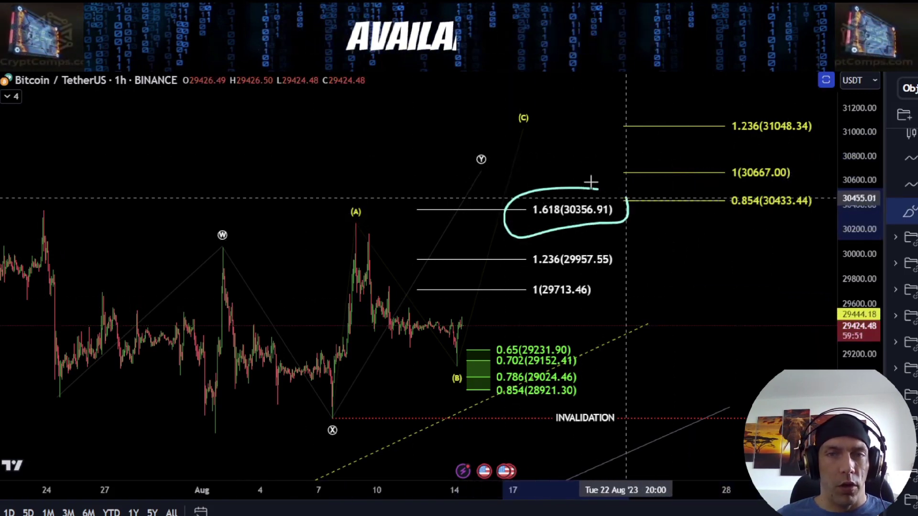
{"action": "left_click_drag", "start_coordinate": [207, 248], "coordinate": [241, 246]}
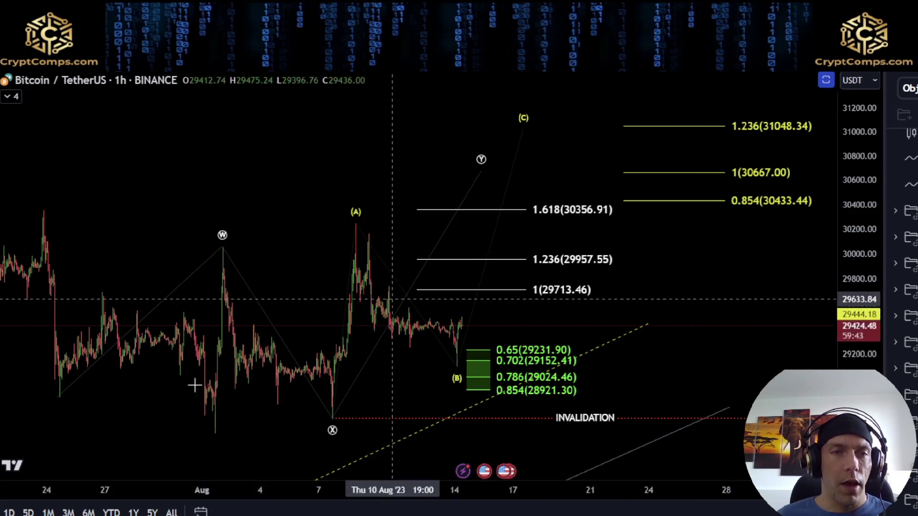
{"action": "mouse_move", "coordinate": [42, 393]}
{"action": "left_mouse_down"}
{"action": "mouse_move", "coordinate": [164, 299]}
{"action": "mouse_move", "coordinate": [202, 237]}
{"action": "mouse_move", "coordinate": [222, 236]}
{"action": "mouse_move", "coordinate": [317, 409]}
{"action": "left_mouse_up"}
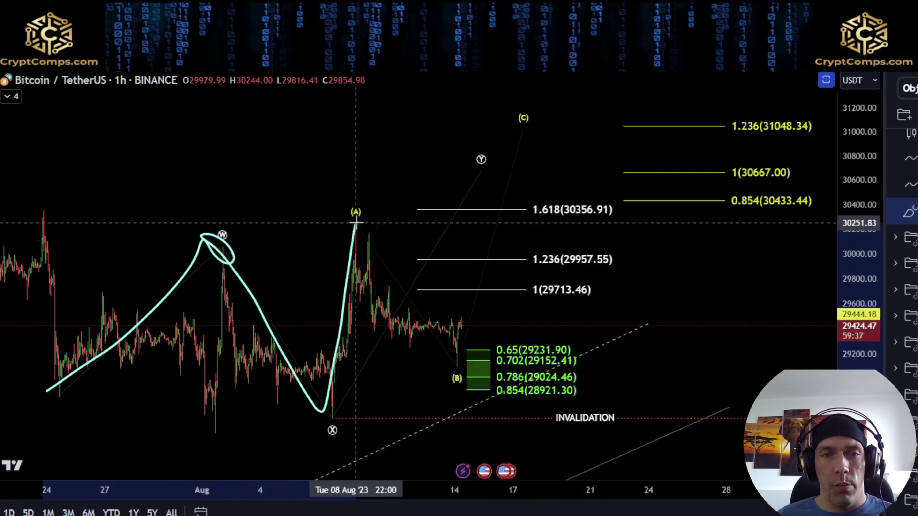
{"action": "key", "text": "Delete"}
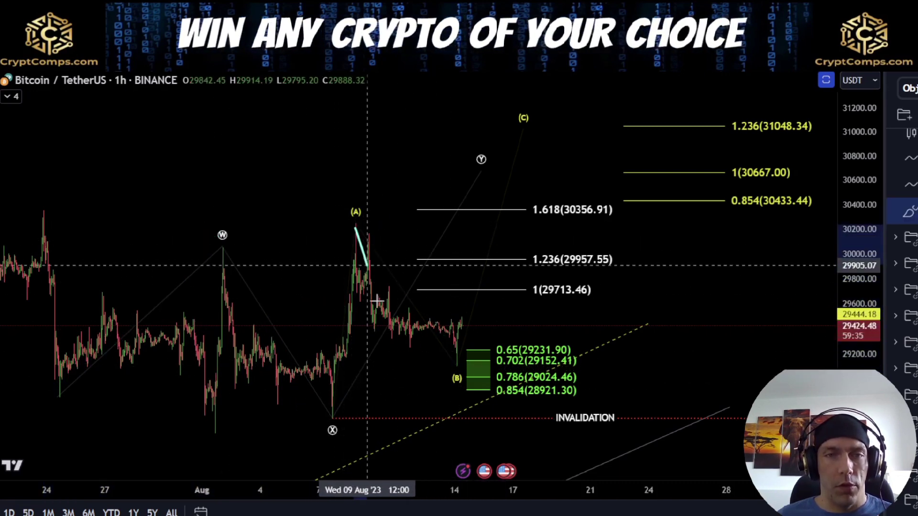
Brush the pullback from (A) down towards (B) and delete it.
{"action": "mouse_move", "coordinate": [424, 340]}
{"action": "left_mouse_down"}
{"action": "mouse_move", "coordinate": [445, 308]}
{"action": "mouse_move", "coordinate": [463, 365]}
{"action": "mouse_move", "coordinate": [430, 367]}
{"action": "mouse_move", "coordinate": [459, 345]}
{"action": "mouse_move", "coordinate": [464, 310]}
{"action": "left_mouse_up"}
{"action": "key", "text": "Delete"}
{"action": "key", "text": "Delete"}
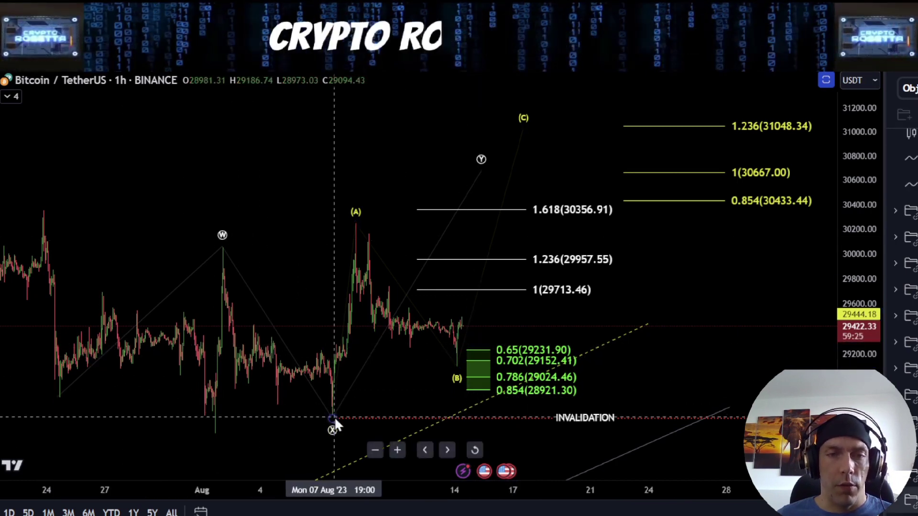
Reposition the red INVALIDATION line's anchor slightly lower, at the X low.
{"action": "left_click_drag", "start_coordinate": [334, 417], "coordinate": [352, 405]}
{"action": "left_click_drag", "start_coordinate": [409, 386], "coordinate": [333, 419]}
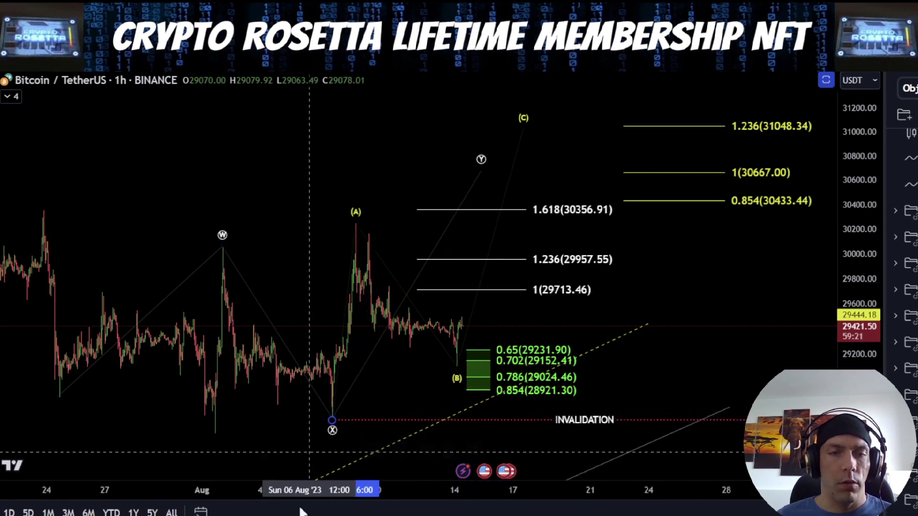
Hide the W-X-Y and (A)-(B)-(C) counts and show the cyan a-b-c count with its retracement levels.
{"action": "mouse_move", "coordinate": [458, 367]}
{"action": "left_mouse_down"}
{"action": "mouse_move", "coordinate": [489, 203]}
{"action": "mouse_move", "coordinate": [613, 137]}
{"action": "mouse_move", "coordinate": [612, 127]}
{"action": "left_mouse_up"}
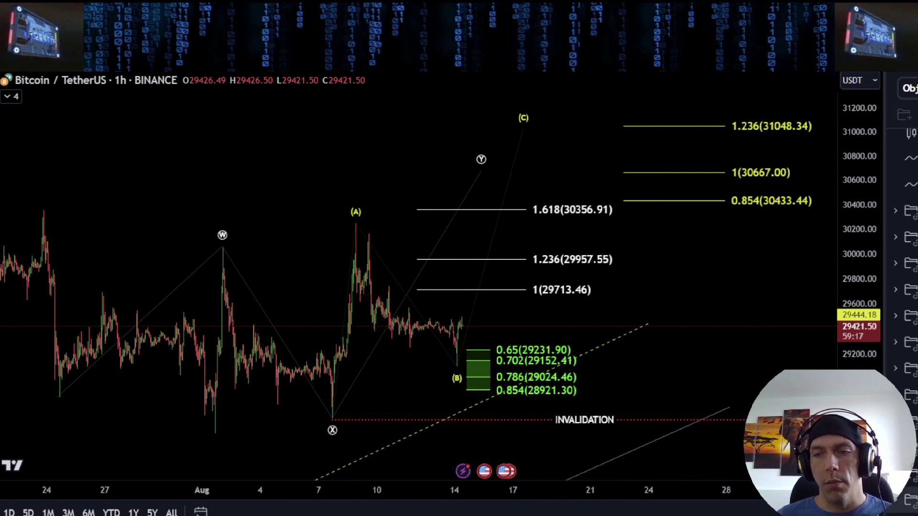
{"action": "key", "text": "ctrl+alt+h"}
{"action": "key", "text": "ctrl+alt+h"}
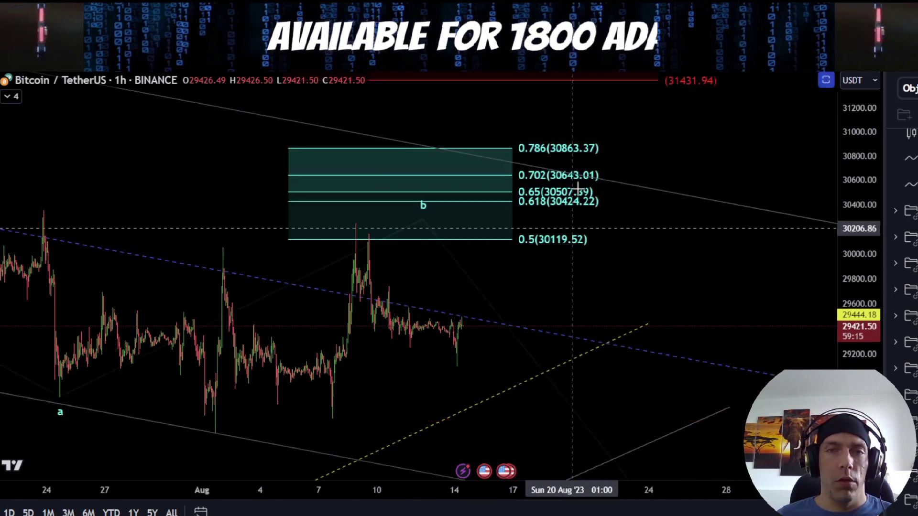
Frame b's retracement levels from 0.5 to 0.786, brush a line between 0.786 and 0.702, and clear the marks.
{"action": "mouse_move", "coordinate": [486, 129]}
{"action": "left_mouse_down"}
{"action": "mouse_move", "coordinate": [500, 263]}
{"action": "mouse_move", "coordinate": [652, 209]}
{"action": "mouse_move", "coordinate": [523, 116]}
{"action": "left_mouse_up"}
{"action": "left_click_drag", "start_coordinate": [518, 165], "coordinate": [595, 162]}
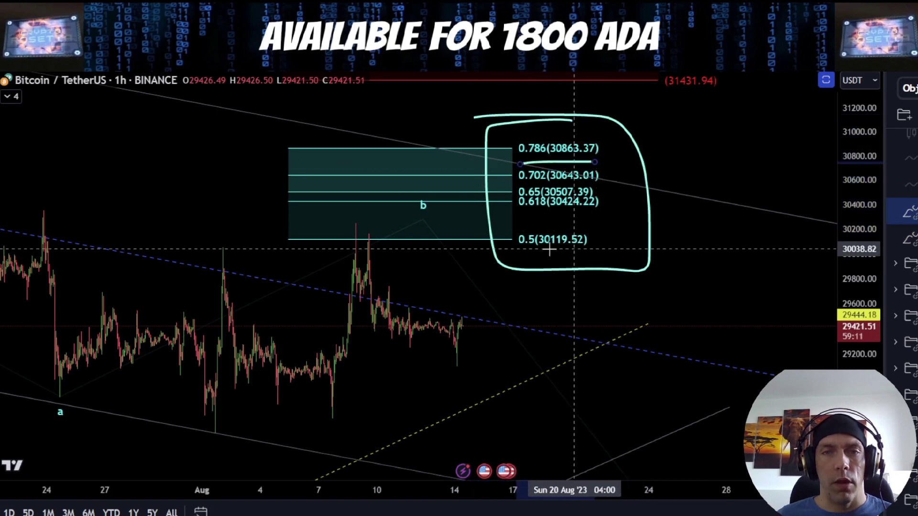
{"action": "key", "text": "Delete"}
{"action": "left_click_drag", "start_coordinate": [497, 252], "coordinate": [570, 252]}
{"action": "key", "text": "ctrl+z"}
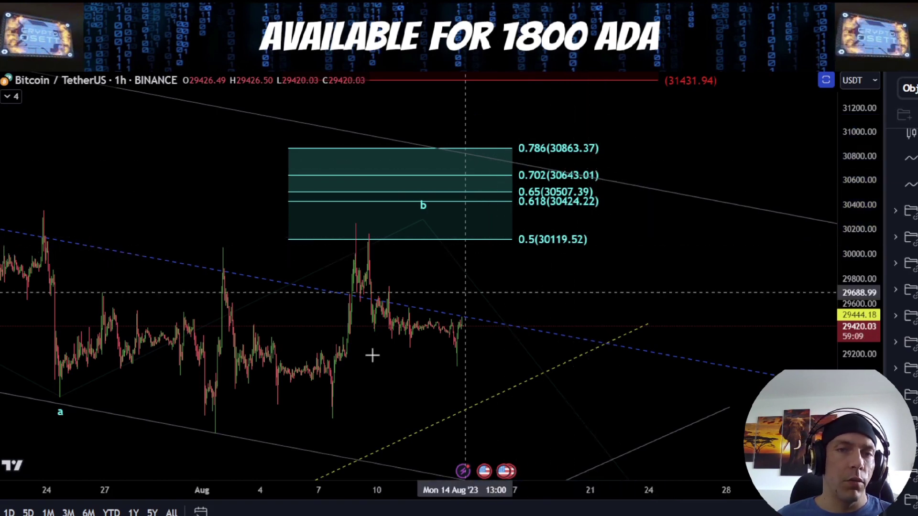
Brush a rise from the 14 August low to just below 0.786 (30863.37), circle the 0.618–0.65 zone, and delete both marks.
{"action": "left_click_drag", "start_coordinate": [452, 359], "coordinate": [496, 155]}
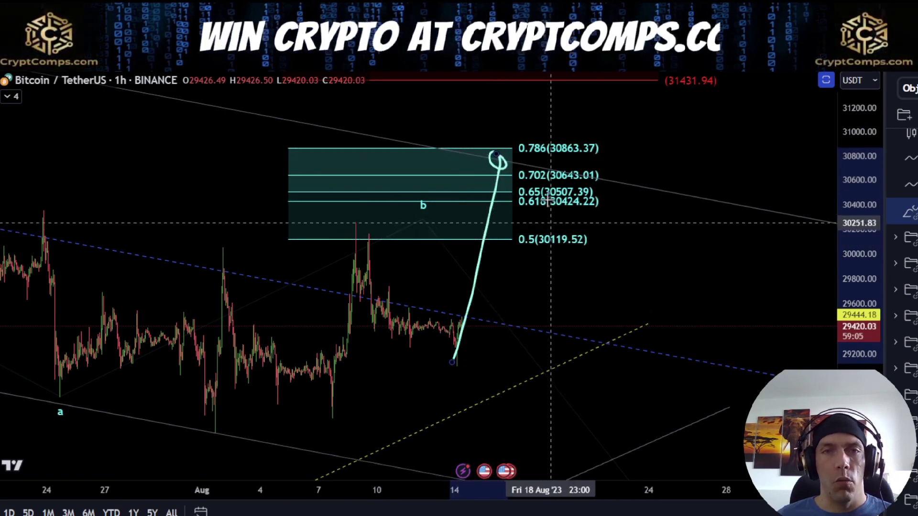
{"action": "scroll", "coordinate": [500, 144], "scroll_direction": "down", "scroll_amount": 3}
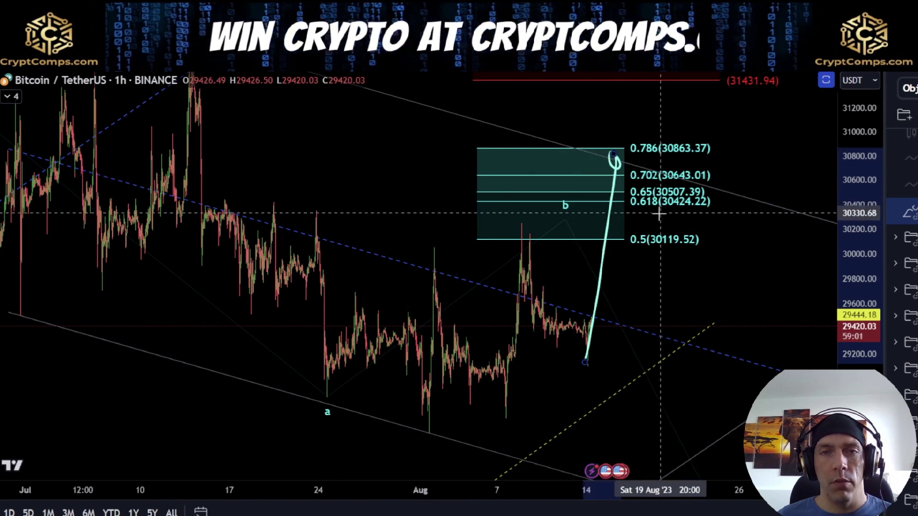
{"action": "key", "text": "Delete"}
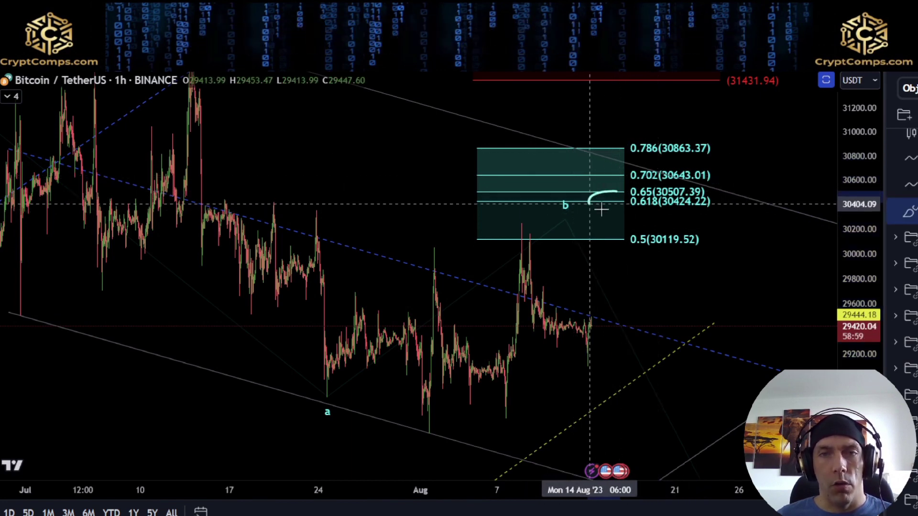
{"action": "left_click_drag", "start_coordinate": [589, 204], "coordinate": [617, 190]}
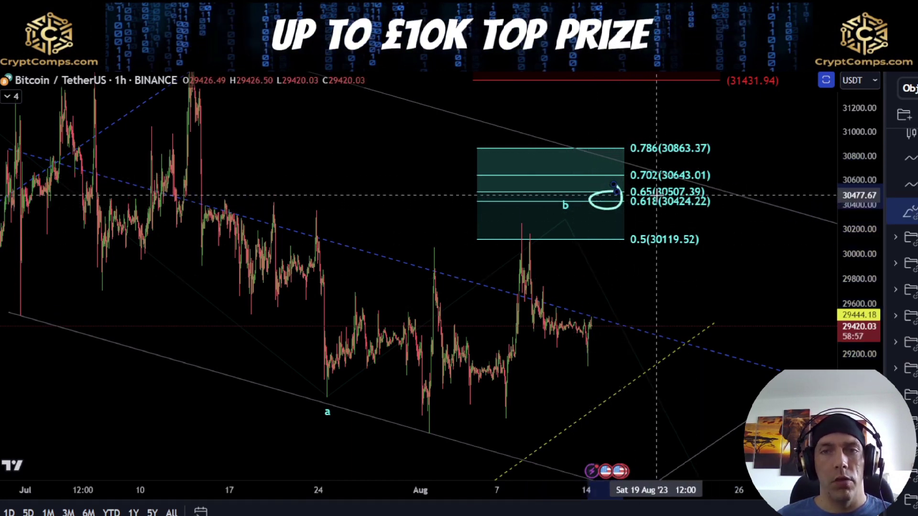
{"action": "key", "text": "Delete"}
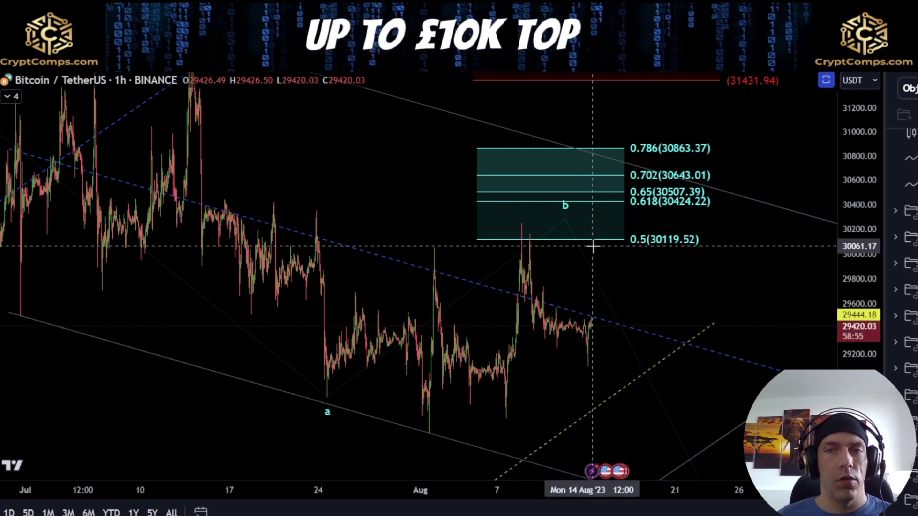
Circle the mid-to-late July highs below the 0.618 (30424.22) level, underline them, and remove the marks.
{"action": "mouse_move", "coordinate": [206, 215]}
{"action": "left_mouse_down"}
{"action": "mouse_move", "coordinate": [314, 215]}
{"action": "mouse_move", "coordinate": [308, 197]}
{"action": "mouse_move", "coordinate": [206, 199]}
{"action": "mouse_move", "coordinate": [208, 214]}
{"action": "left_mouse_up"}
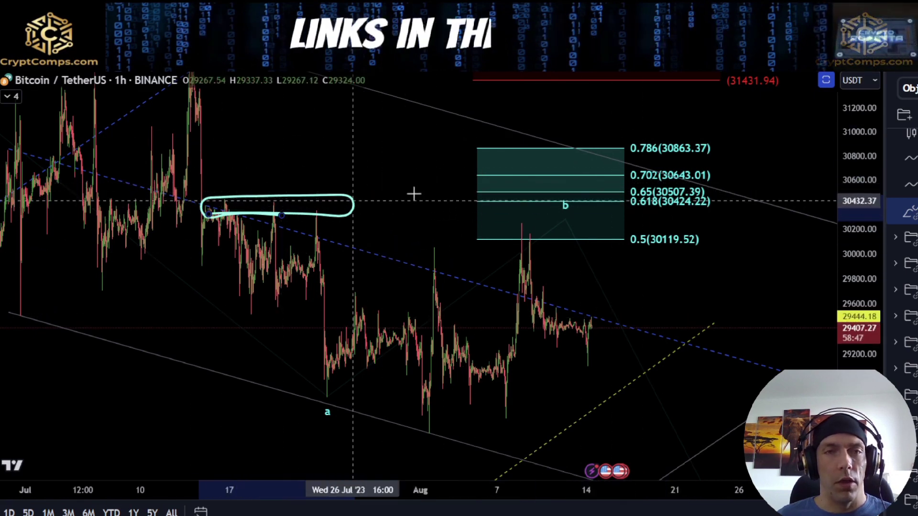
{"action": "mouse_move", "coordinate": [379, 180]}
{"action": "left_mouse_down"}
{"action": "mouse_move", "coordinate": [435, 253]}
{"action": "mouse_move", "coordinate": [282, 179]}
{"action": "left_mouse_up"}
{"action": "key", "text": "Delete"}
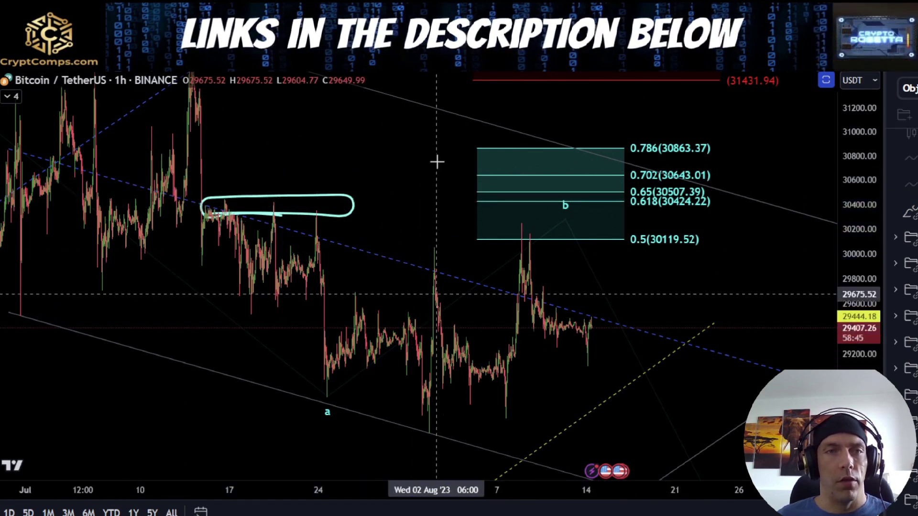
{"action": "key", "text": "ctrl+z"}
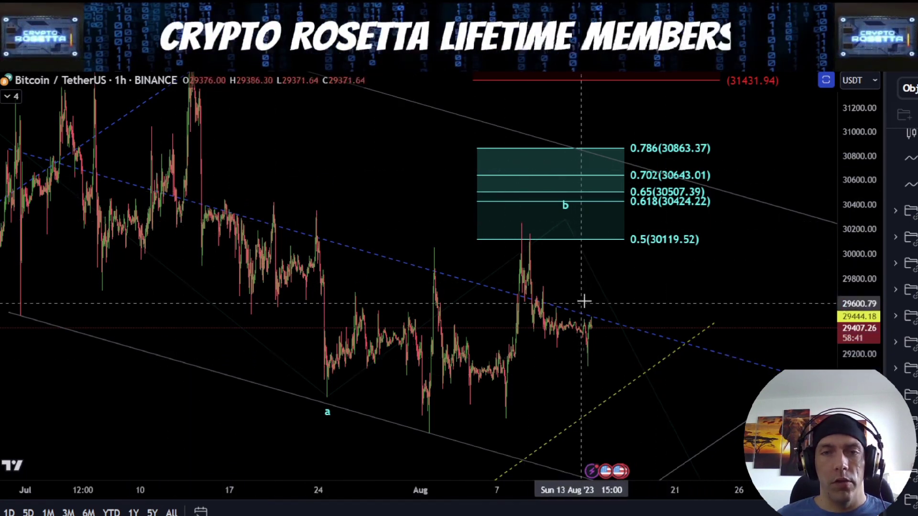
Brush a stepped rise from the 14 August low towards 0.702 and a full path from a through b downwards, and undo both.
{"action": "mouse_move", "coordinate": [590, 363]}
{"action": "left_mouse_down"}
{"action": "mouse_move", "coordinate": [607, 344]}
{"action": "mouse_move", "coordinate": [612, 239]}
{"action": "left_mouse_up"}
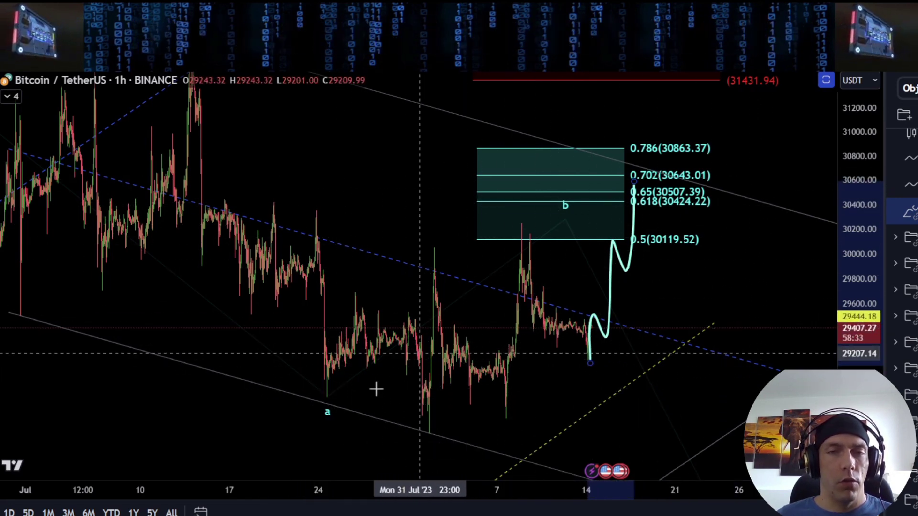
{"action": "mouse_move", "coordinate": [330, 406]}
{"action": "left_mouse_down"}
{"action": "mouse_move", "coordinate": [412, 282]}
{"action": "mouse_move", "coordinate": [500, 312]}
{"action": "mouse_move", "coordinate": [588, 365]}
{"action": "mouse_move", "coordinate": [617, 182]}
{"action": "mouse_move", "coordinate": [801, 479]}
{"action": "left_mouse_up"}
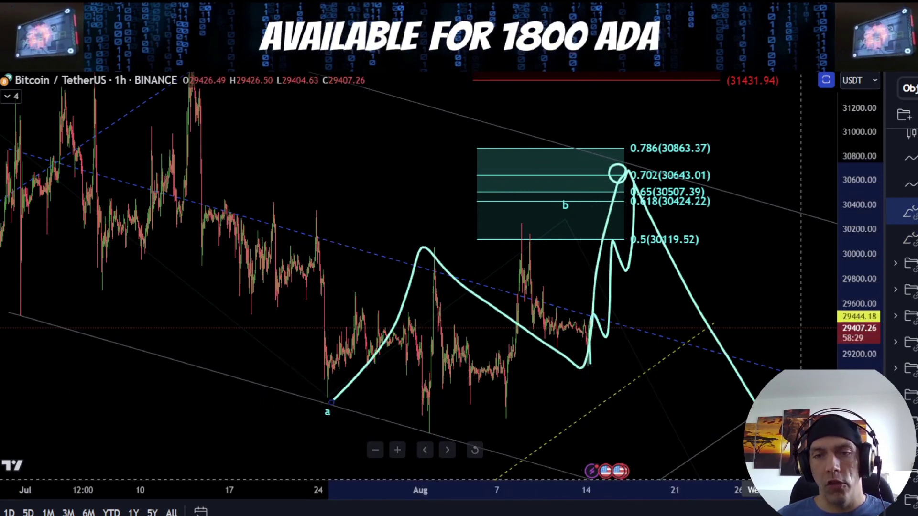
{"action": "key", "text": "ctrl+z"}
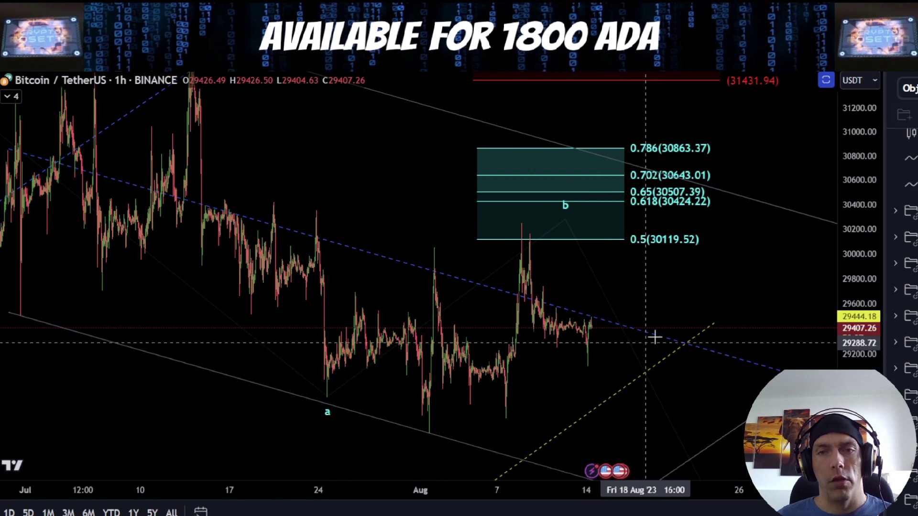
Brush the zigzag from the early August low to the 14 August low, and mark its higher lows with short horizontal strokes.
{"action": "scroll", "coordinate": [655, 338], "scroll_direction": "down", "scroll_amount": 2}
{"action": "key", "text": "ctrl+alt+h"}
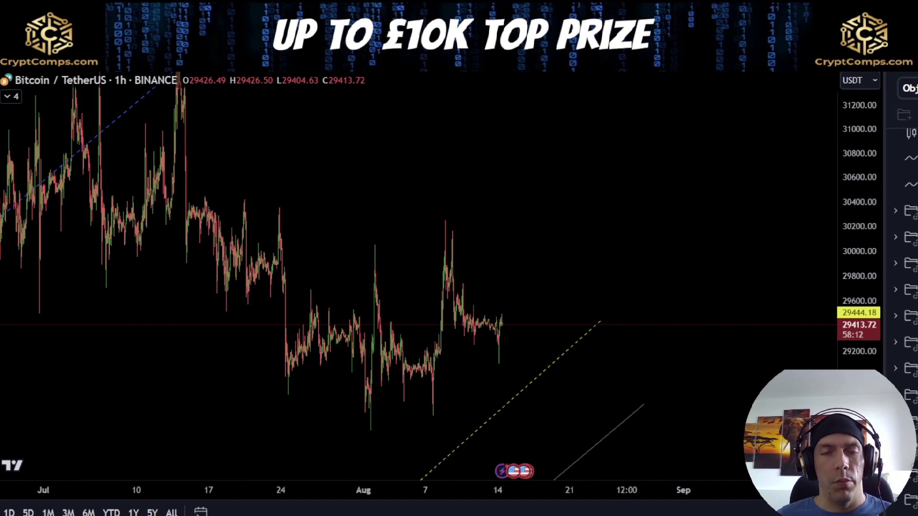
{"action": "key", "text": "ctrl+alt+h"}
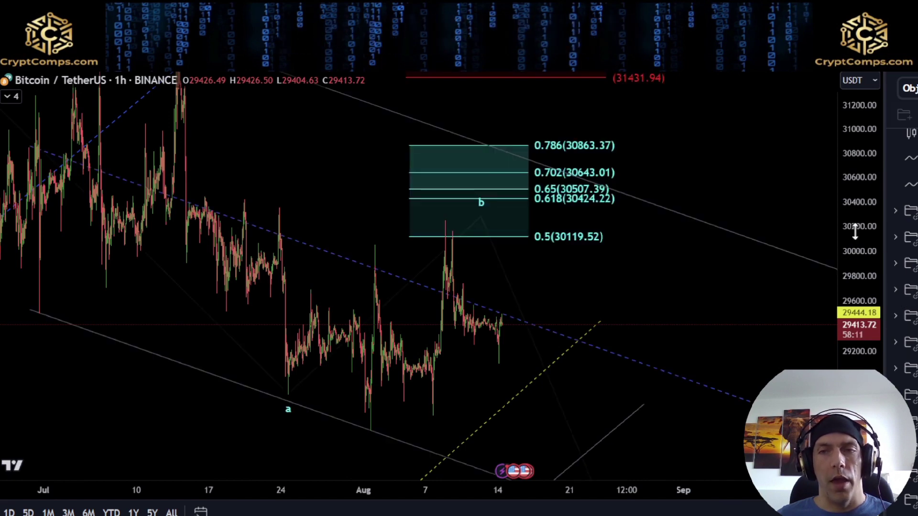
{"action": "left_click_drag", "start_coordinate": [855, 232], "coordinate": [855, 405]}
{"action": "scroll", "coordinate": [627, 369], "scroll_direction": "down", "scroll_amount": 2}
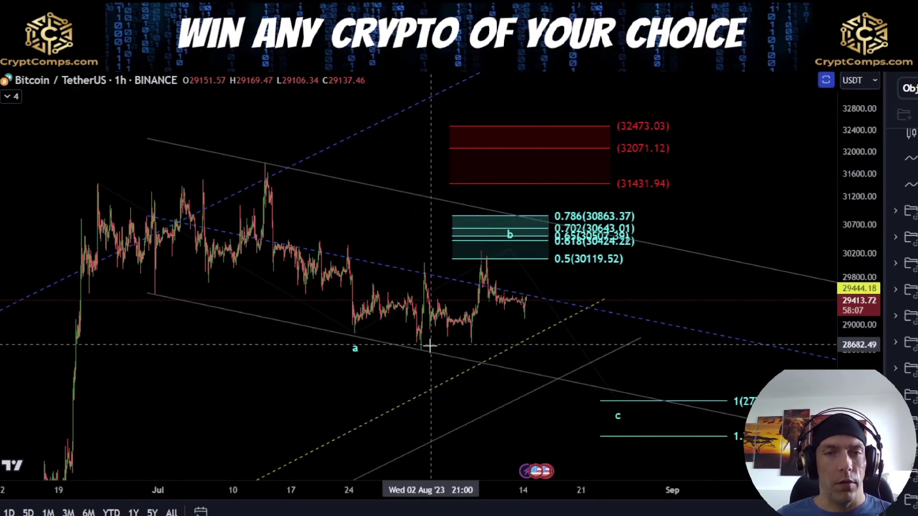
{"action": "mouse_move", "coordinate": [383, 343]}
{"action": "left_mouse_down"}
{"action": "mouse_move", "coordinate": [470, 338]}
{"action": "mouse_move", "coordinate": [483, 262]}
{"action": "mouse_move", "coordinate": [523, 319]}
{"action": "left_mouse_up"}
{"action": "key", "text": "Delete"}
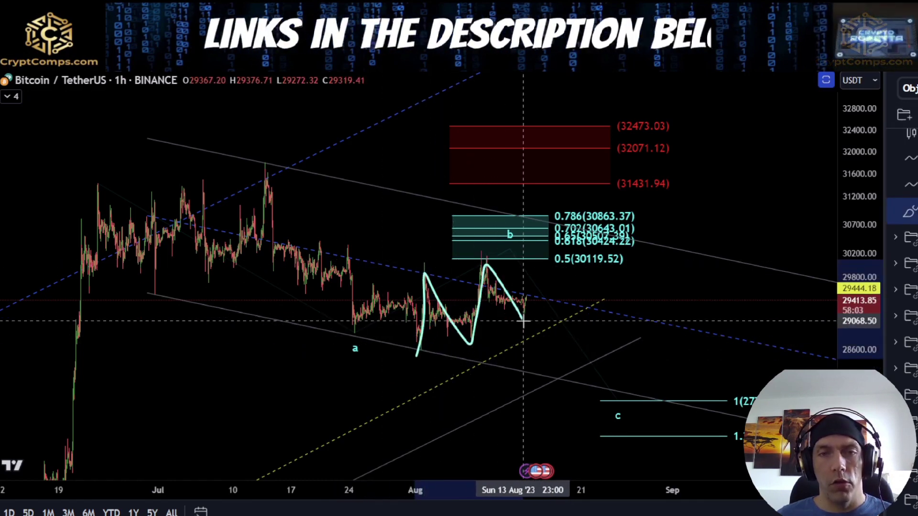
{"action": "left_click_drag", "start_coordinate": [468, 342], "coordinate": [486, 341]}
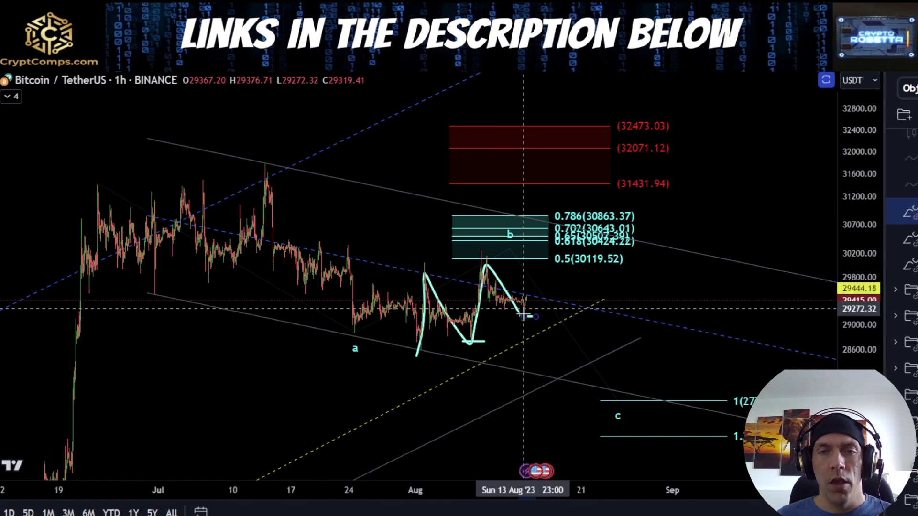
Brush a rise from the 14 August low beyond the red 32473.03 target and a drop from b towards c, and delete both.
{"action": "left_click_drag", "start_coordinate": [535, 224], "coordinate": [591, 81]}
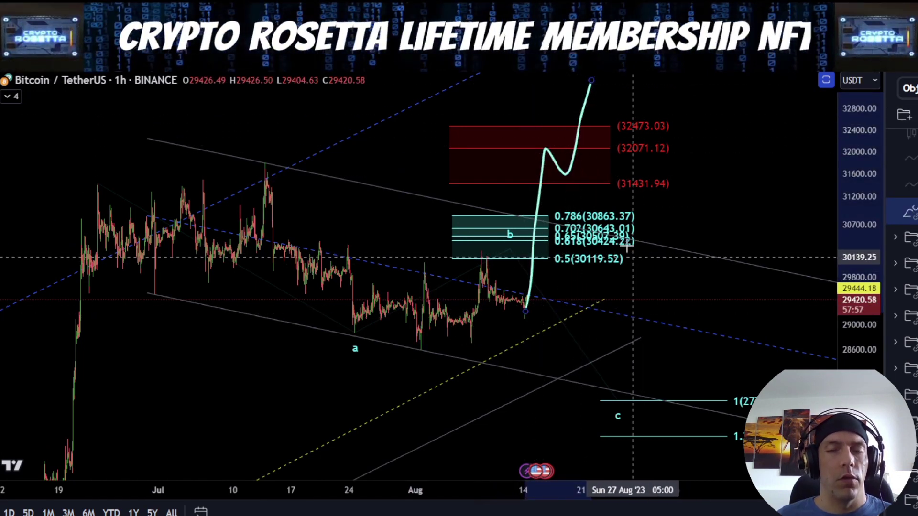
{"action": "key", "text": "Delete"}
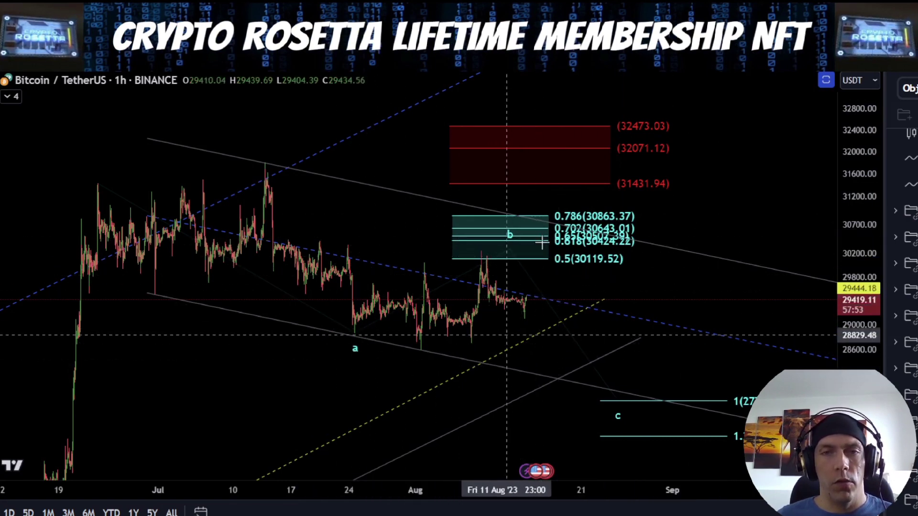
{"action": "left_click_drag", "start_coordinate": [515, 224], "coordinate": [647, 403]}
{"action": "key", "text": "Delete"}
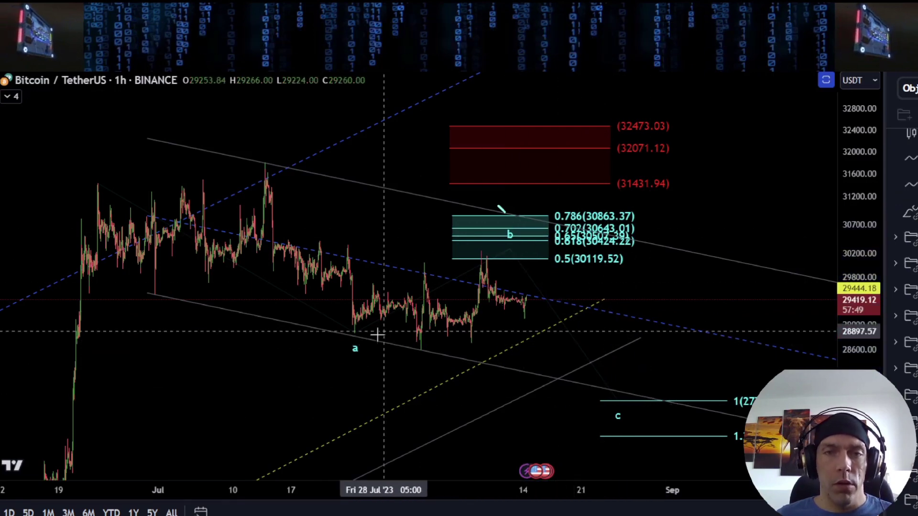
Brush the rise from a to the early August high, bracket the red targets, circle the mid-July high, and clear the marks.
{"action": "left_click_drag", "start_coordinate": [358, 334], "coordinate": [430, 270]}
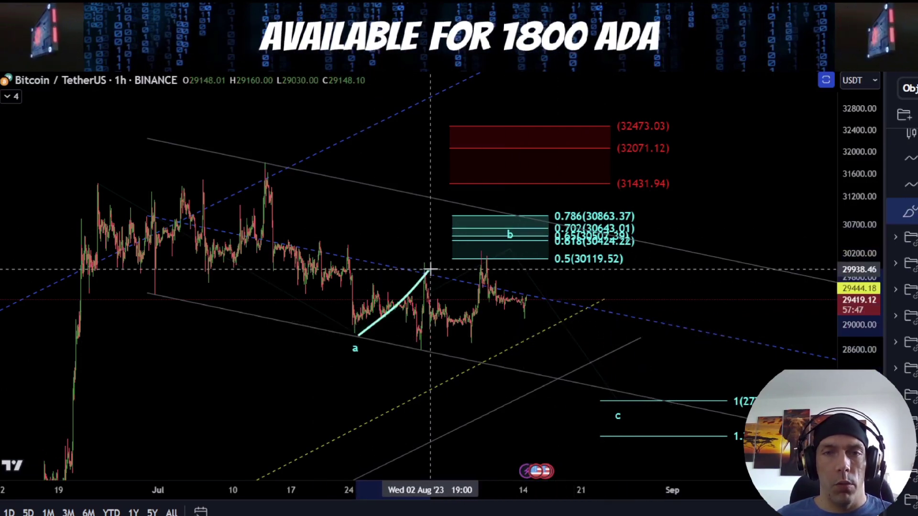
{"action": "left_click", "coordinate": [656, 111]}
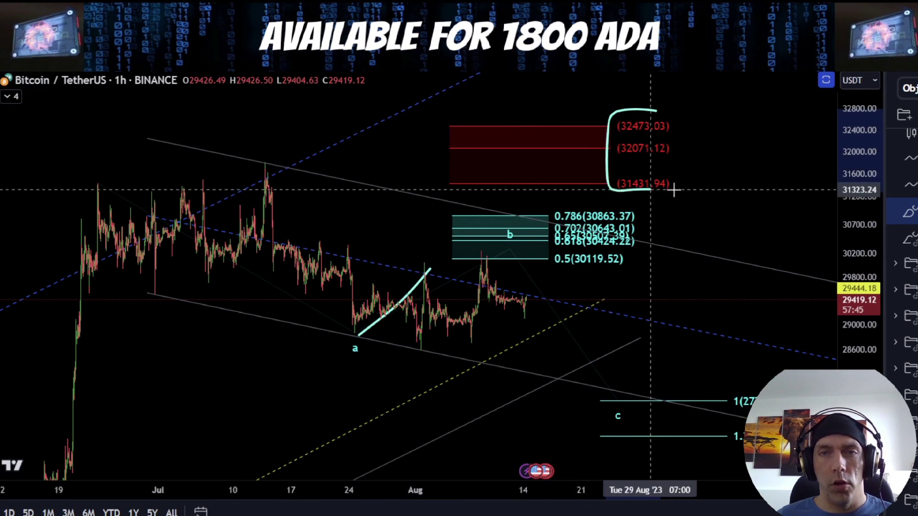
{"action": "key", "text": "Delete"}
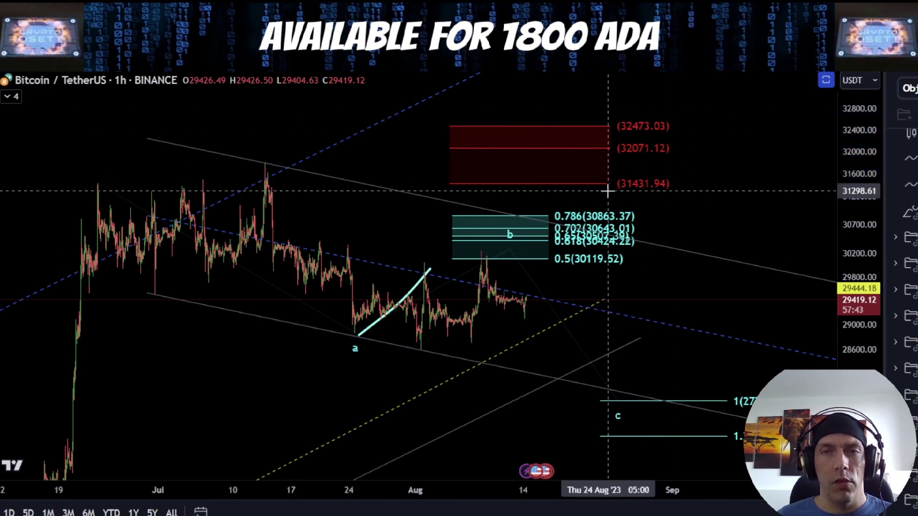
{"action": "key", "text": "Delete"}
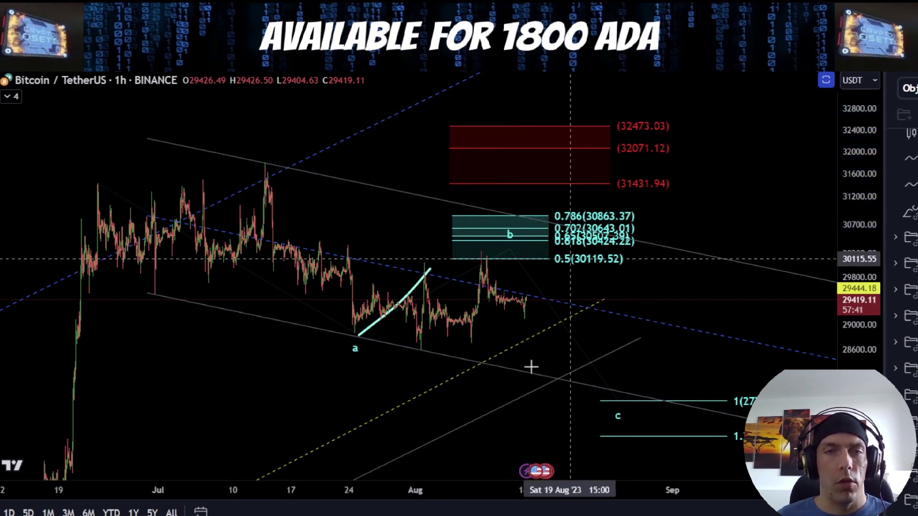
{"action": "mouse_move", "coordinate": [290, 156]}
{"action": "left_mouse_down"}
{"action": "mouse_move", "coordinate": [289, 176]}
{"action": "mouse_move", "coordinate": [269, 167]}
{"action": "left_mouse_up"}
{"action": "key", "text": "Delete"}
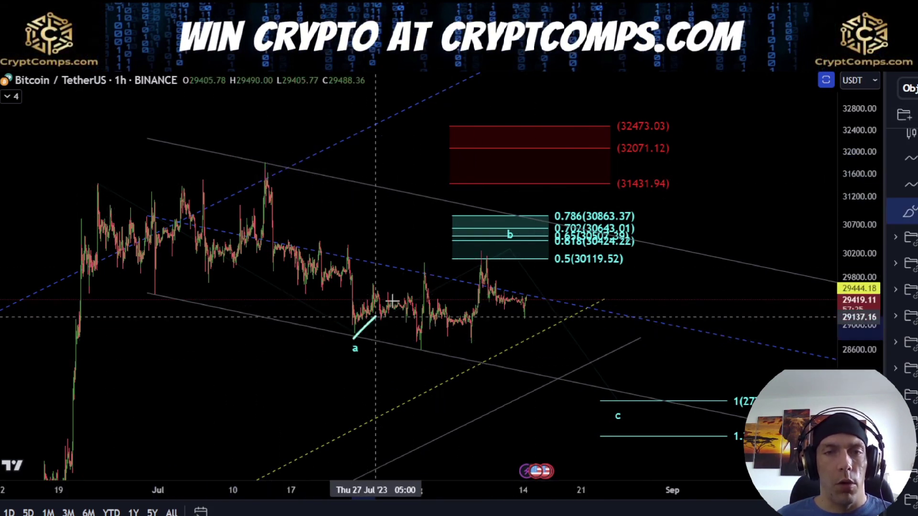
Brush the path from a through the August swings into the red target zone and down towards c twice, deleting each version.
{"action": "mouse_move", "coordinate": [419, 262]}
{"action": "left_mouse_down"}
{"action": "mouse_move", "coordinate": [459, 325]}
{"action": "mouse_move", "coordinate": [550, 179]}
{"action": "mouse_move", "coordinate": [594, 139]}
{"action": "mouse_move", "coordinate": [642, 339]}
{"action": "left_mouse_up"}
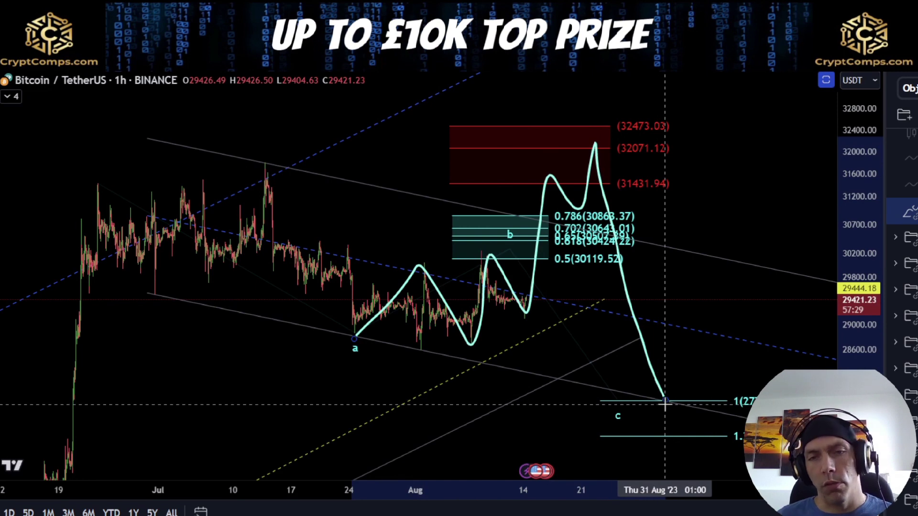
{"action": "key", "text": "Delete"}
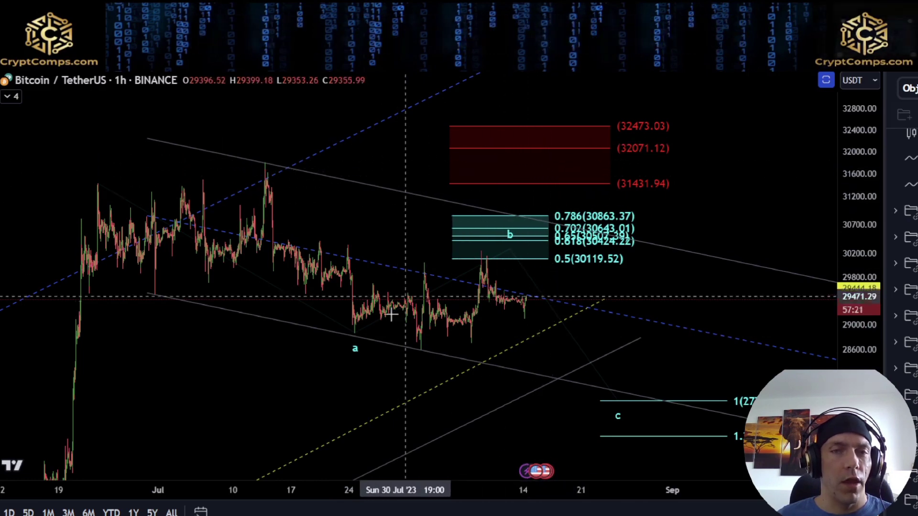
{"action": "left_click_drag", "start_coordinate": [349, 328], "coordinate": [420, 260]}
{"action": "mouse_move", "coordinate": [484, 343]}
{"action": "left_mouse_down"}
{"action": "mouse_move", "coordinate": [488, 260]}
{"action": "mouse_move", "coordinate": [575, 136]}
{"action": "mouse_move", "coordinate": [666, 396]}
{"action": "left_mouse_up"}
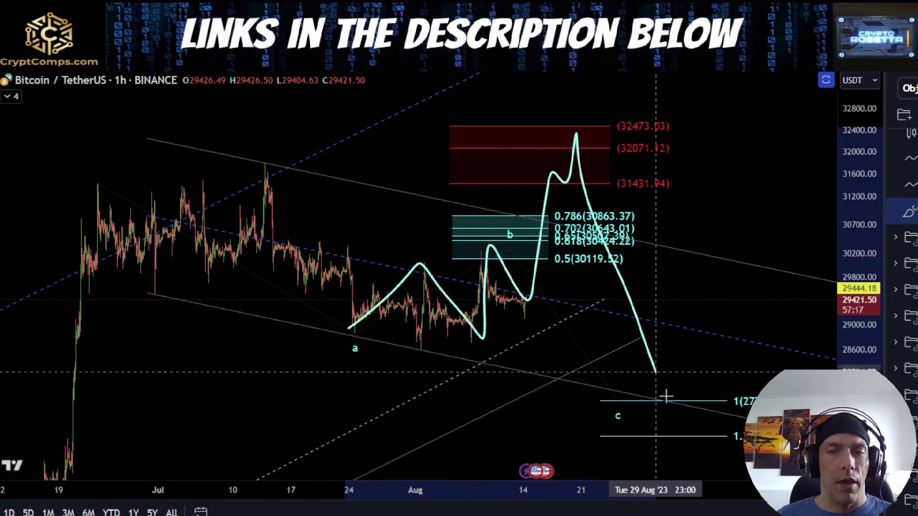
{"action": "key", "text": "Delete"}
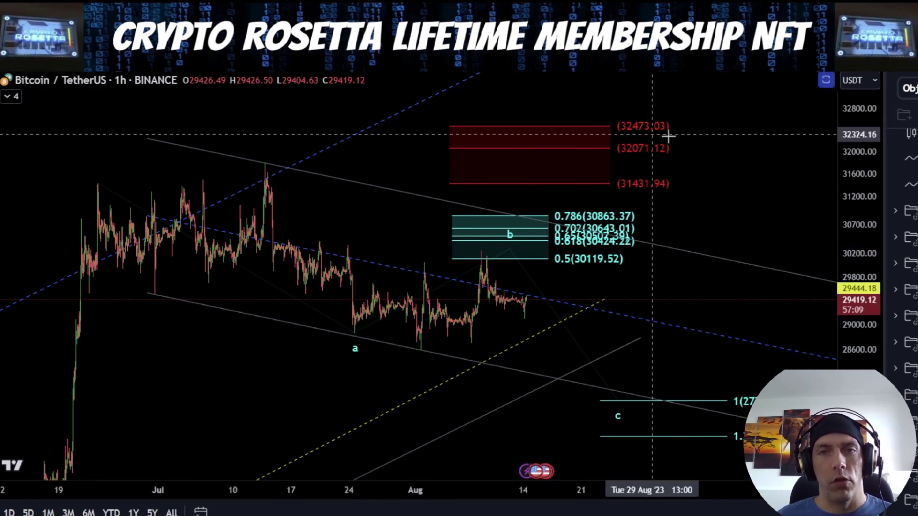
Circle the red 31431.94–32473.03 targets and clear it, and brush the path from the June high to a, up to 32071.12 and down to c.
{"action": "mouse_move", "coordinate": [669, 115]}
{"action": "left_mouse_down"}
{"action": "mouse_move", "coordinate": [531, 139]}
{"action": "mouse_move", "coordinate": [719, 123]}
{"action": "mouse_move", "coordinate": [589, 108]}
{"action": "left_mouse_up"}
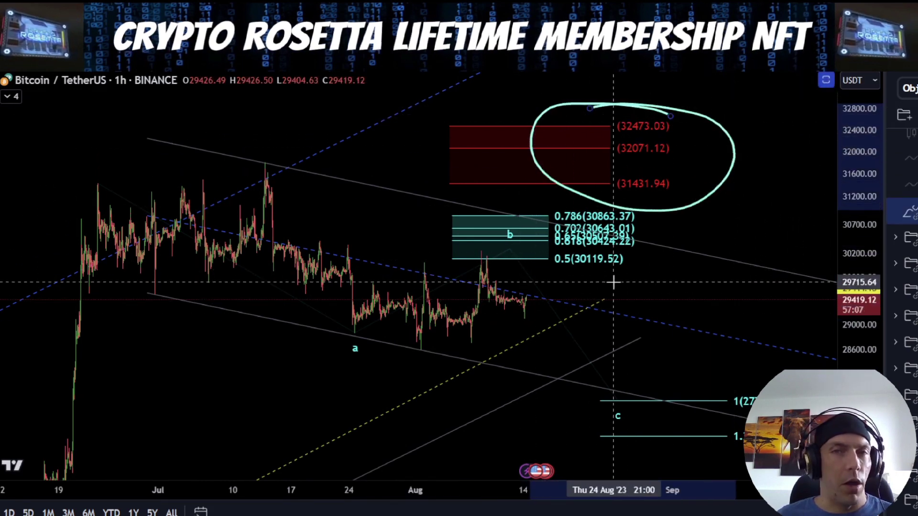
{"action": "key", "text": "Delete"}
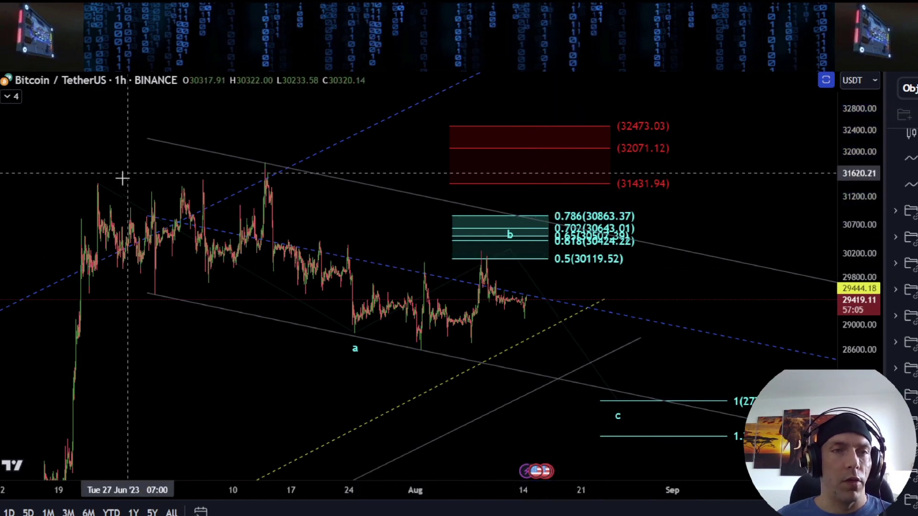
{"action": "mouse_move", "coordinate": [122, 178]}
{"action": "left_mouse_down"}
{"action": "mouse_move", "coordinate": [225, 253]}
{"action": "mouse_move", "coordinate": [368, 323]}
{"action": "mouse_move", "coordinate": [530, 143]}
{"action": "mouse_move", "coordinate": [650, 366]}
{"action": "left_mouse_up"}
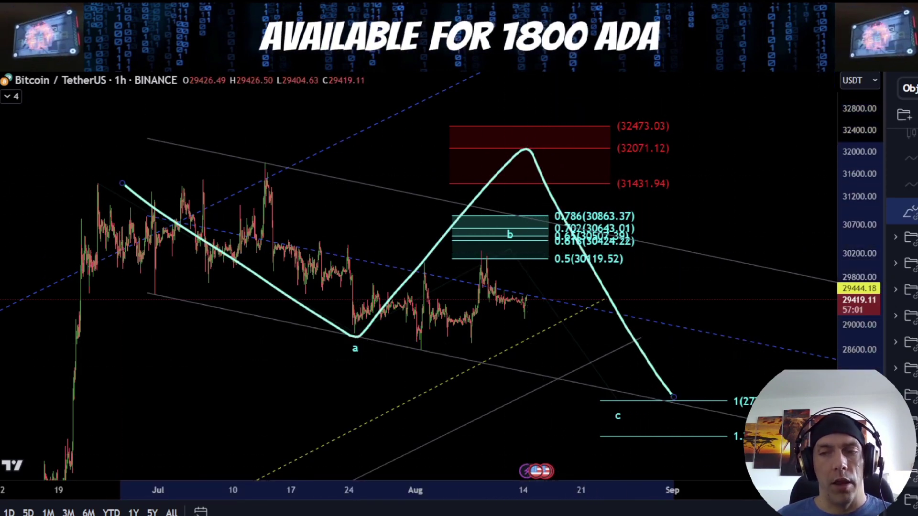
Delete the path ending at c, circle the mid-July high, and brush the stepped decline from it to a, clearing each mark.
{"action": "key", "text": "Delete"}
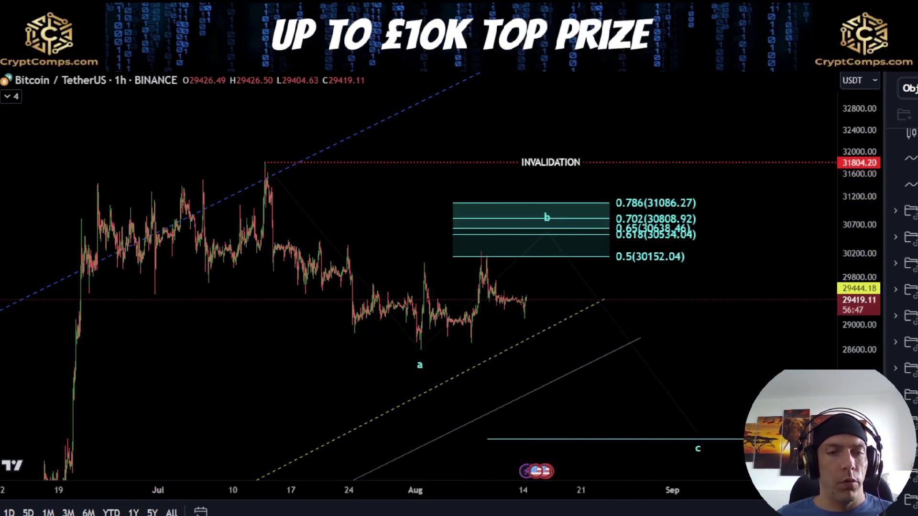
{"action": "left_click_drag", "start_coordinate": [267, 148], "coordinate": [254, 154]}
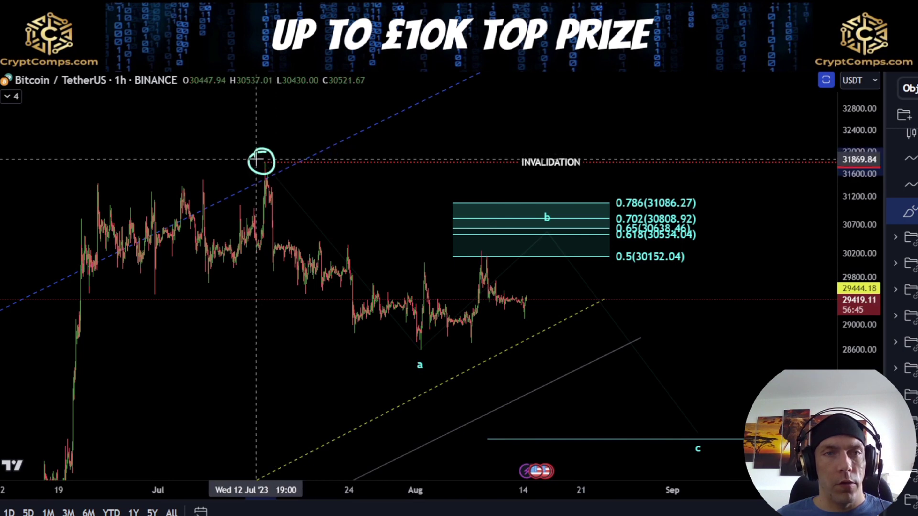
{"action": "key", "text": "Delete"}
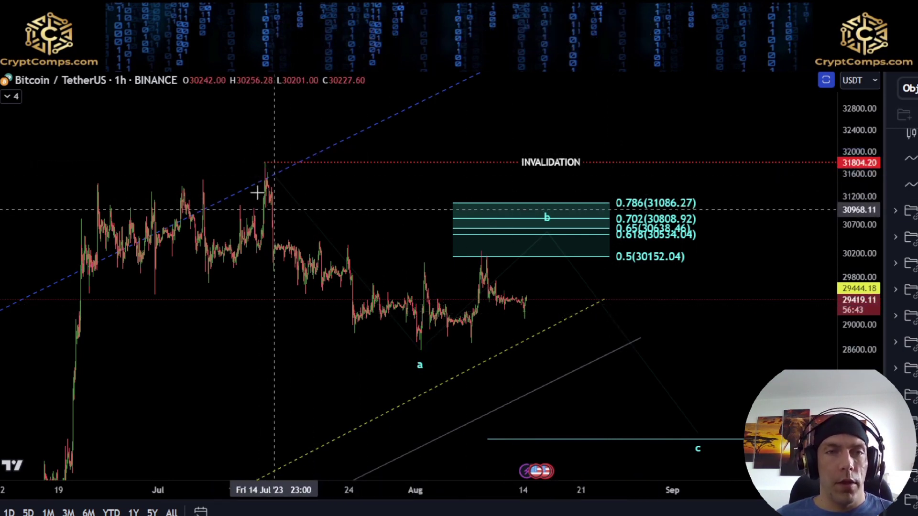
{"action": "mouse_move", "coordinate": [266, 187]}
{"action": "left_mouse_down"}
{"action": "mouse_move", "coordinate": [315, 275]}
{"action": "mouse_move", "coordinate": [344, 252]}
{"action": "mouse_move", "coordinate": [358, 330]}
{"action": "left_mouse_up"}
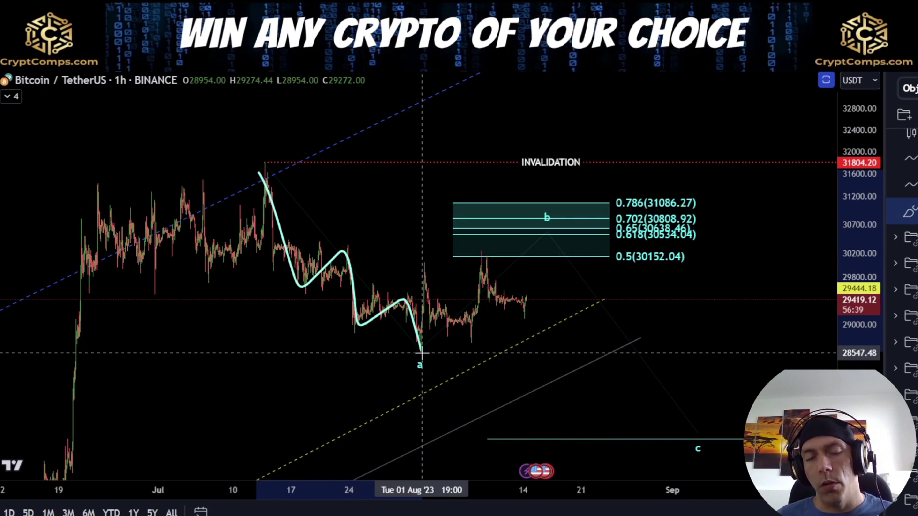
{"action": "key", "text": "Delete"}
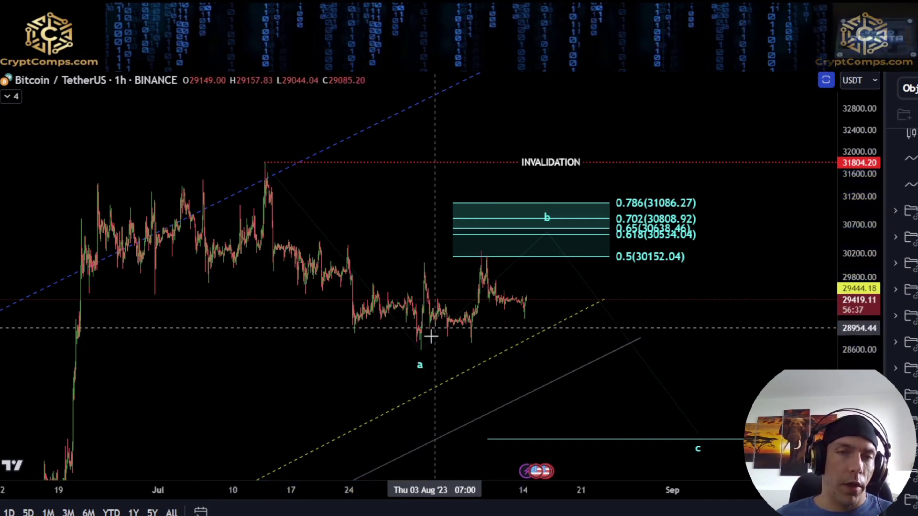
Brush the rise from a into the b zone, bracket the 0.5–0.786 target labels, retrace the July decline to a, and clear the marks.
{"action": "mouse_move", "coordinate": [419, 349]}
{"action": "left_mouse_down"}
{"action": "mouse_move", "coordinate": [531, 232]}
{"action": "mouse_move", "coordinate": [518, 236]}
{"action": "left_mouse_up"}
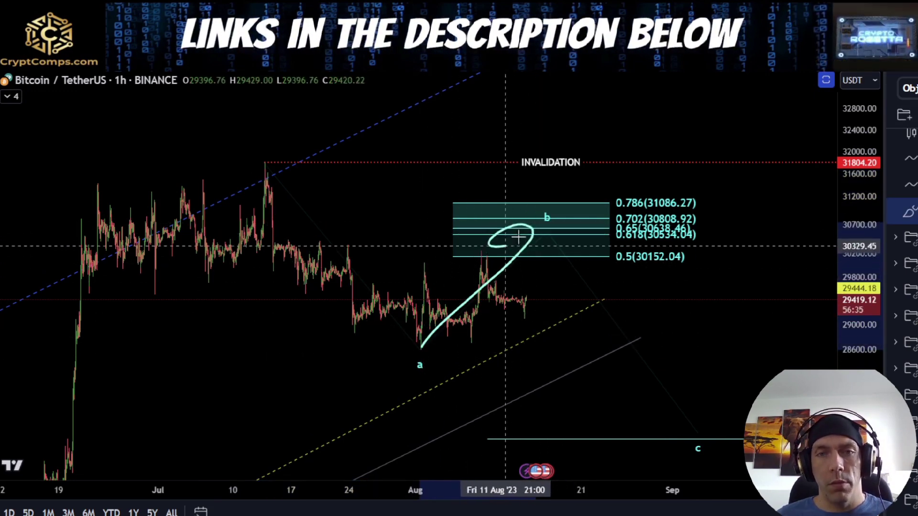
{"action": "key", "text": "Delete"}
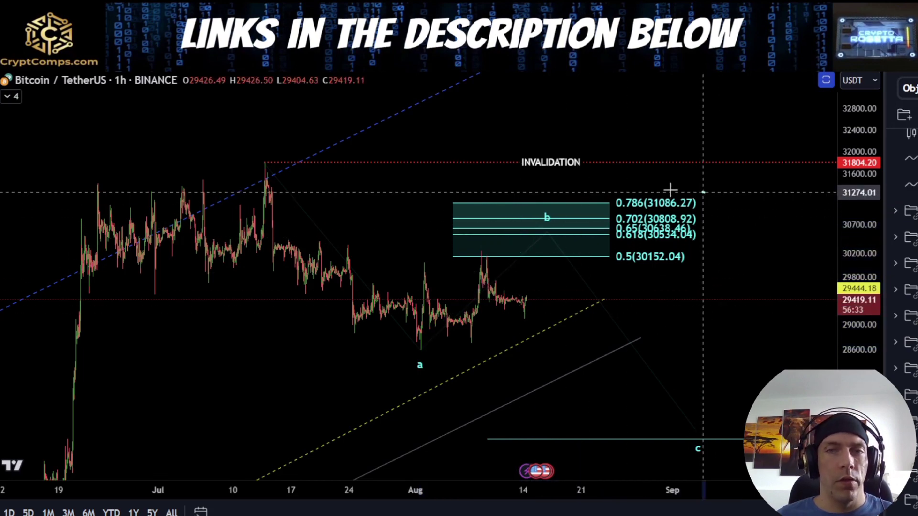
{"action": "mouse_move", "coordinate": [702, 193]}
{"action": "left_mouse_down"}
{"action": "mouse_move", "coordinate": [615, 206]}
{"action": "mouse_move", "coordinate": [700, 264]}
{"action": "left_mouse_up"}
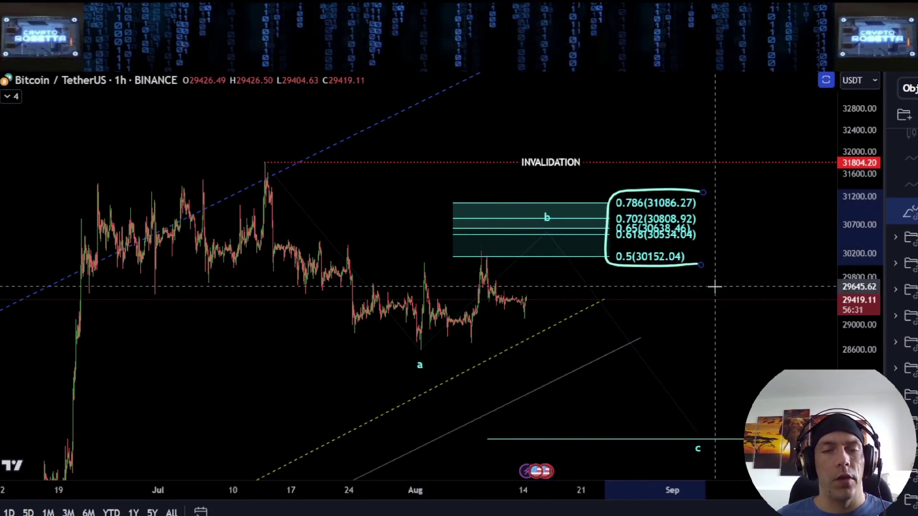
{"action": "left_click_drag", "start_coordinate": [270, 165], "coordinate": [297, 193]}
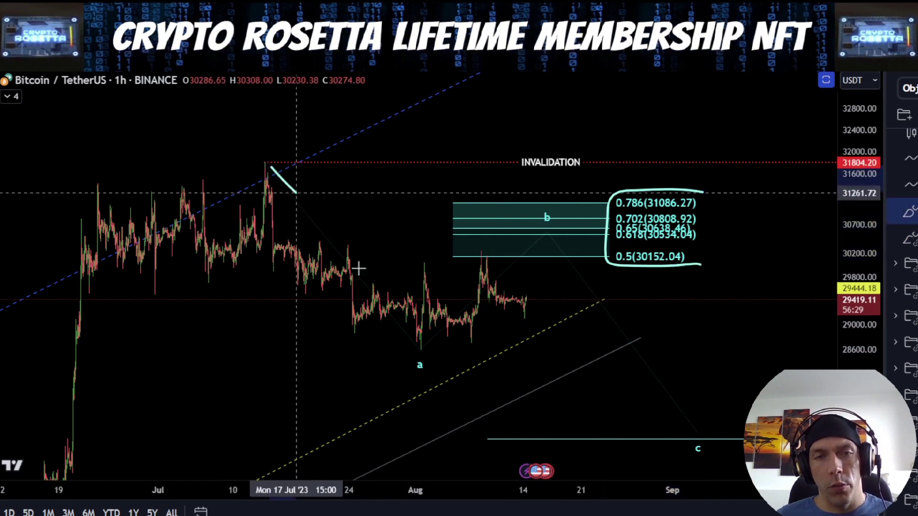
{"action": "left_click_drag", "start_coordinate": [359, 268], "coordinate": [428, 352]}
{"action": "key", "text": "Delete"}
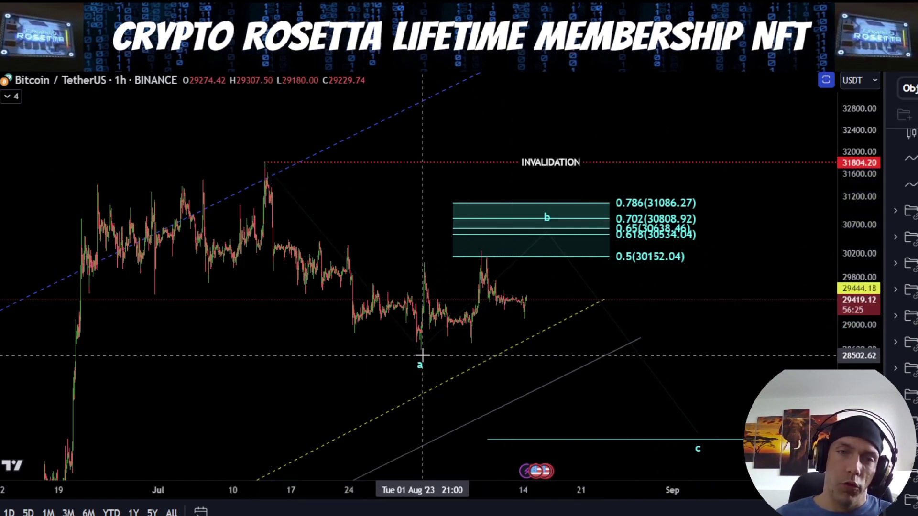
Circle the b target and brush the drop from it towards c, undoing both strokes.
{"action": "mouse_move", "coordinate": [579, 211]}
{"action": "left_mouse_down"}
{"action": "mouse_move", "coordinate": [532, 248]}
{"action": "mouse_move", "coordinate": [566, 235]}
{"action": "mouse_move", "coordinate": [559, 219]}
{"action": "mouse_move", "coordinate": [738, 428]}
{"action": "left_mouse_up"}
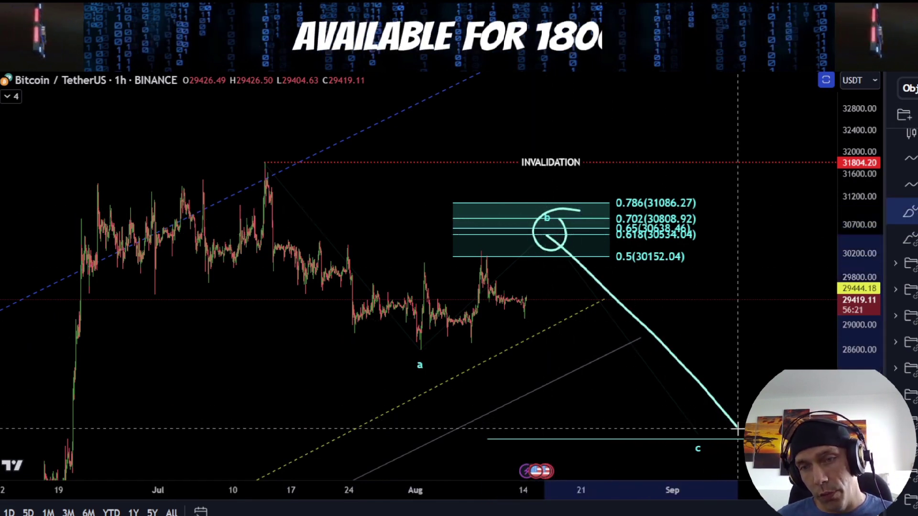
{"action": "key", "text": "ctrl+z"}
{"action": "key", "text": "ctrl+z"}
Switch the chart to the 4-hour interval with the a-b-c count and c targets in view.
{"action": "left_click_drag", "start_coordinate": [711, 322], "coordinate": [667, 287]}
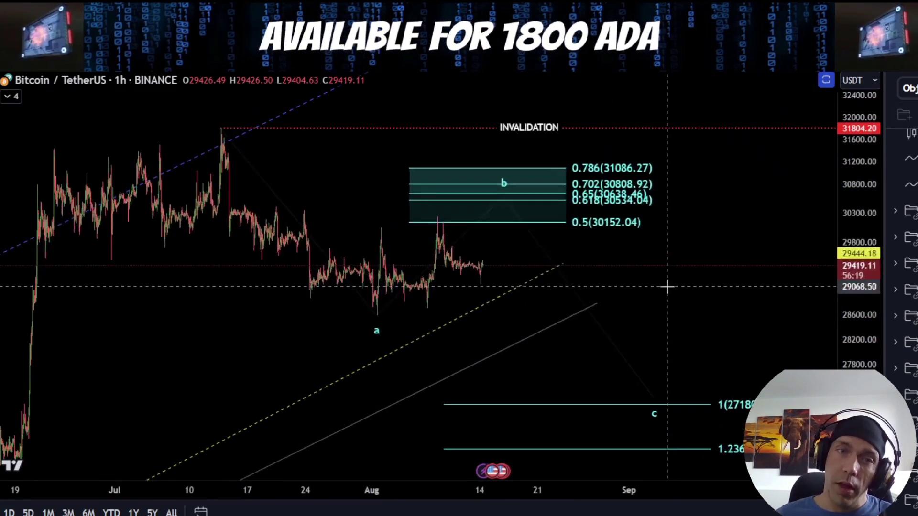
{"action": "type", "text": "4h"}
{"action": "key", "text": "Return"}
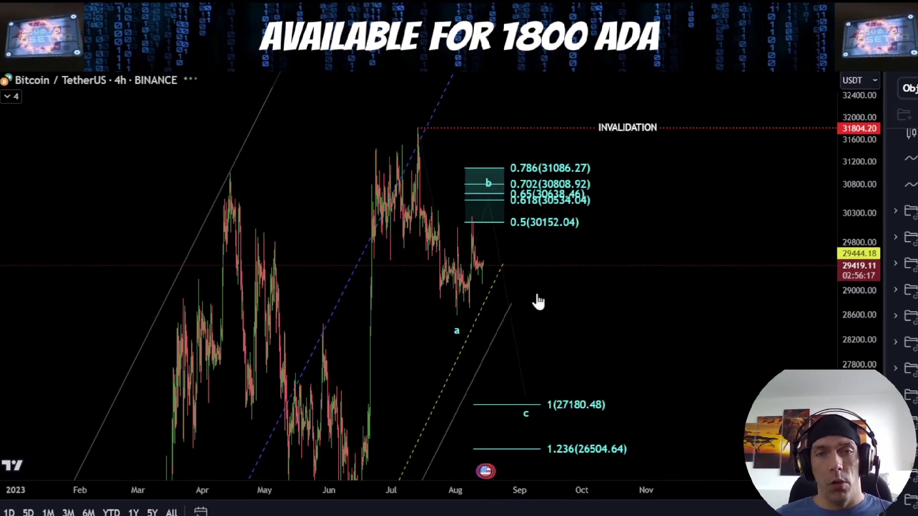
{"action": "scroll", "coordinate": [420, 287], "scroll_direction": "up", "scroll_amount": 5}
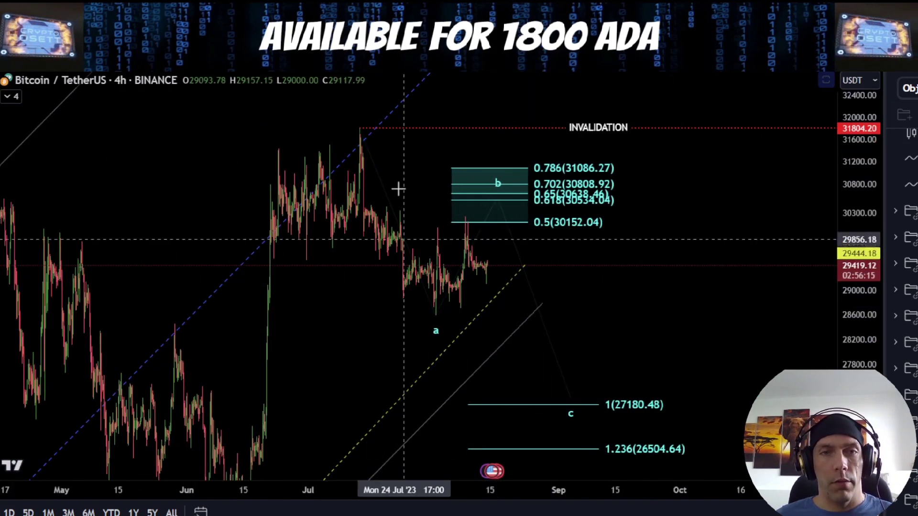
Brush the July decline to a, the August swings and the projected move from b down to c, clearing each version.
{"action": "mouse_move", "coordinate": [359, 130]}
{"action": "left_mouse_down"}
{"action": "mouse_move", "coordinate": [436, 317]}
{"action": "mouse_move", "coordinate": [497, 188]}
{"action": "mouse_move", "coordinate": [495, 197]}
{"action": "left_mouse_up"}
{"action": "scroll", "coordinate": [588, 299], "scroll_direction": "up", "scroll_amount": 3}
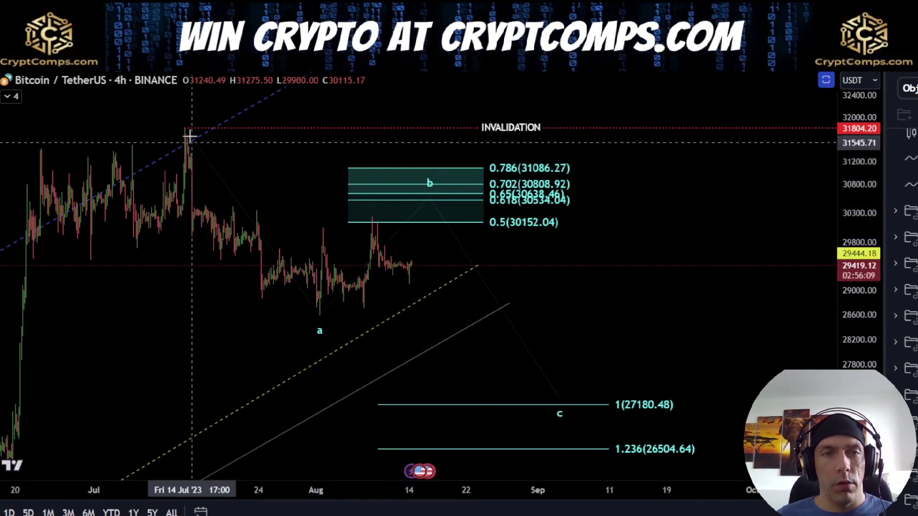
{"action": "left_click_drag", "start_coordinate": [190, 137], "coordinate": [288, 304]}
{"action": "left_click_drag", "start_coordinate": [377, 240], "coordinate": [381, 206]}
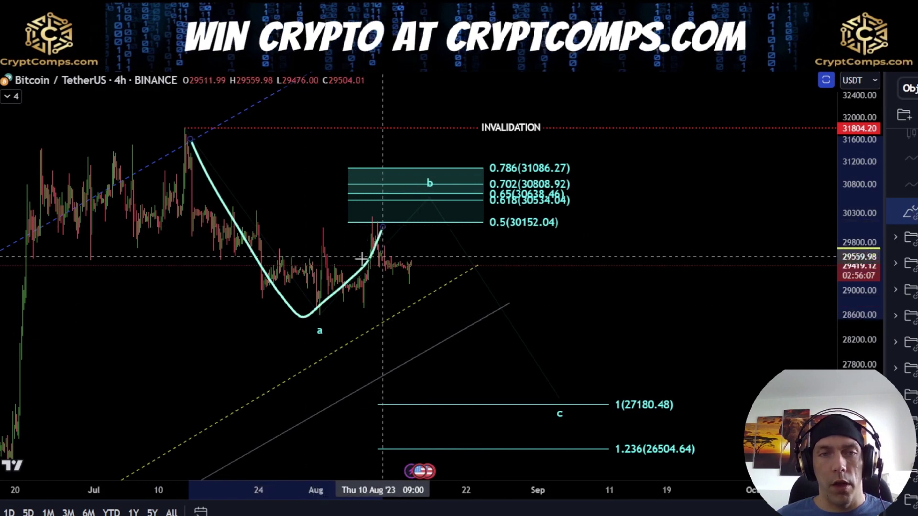
{"action": "left_click_drag", "start_coordinate": [319, 314], "coordinate": [371, 225]}
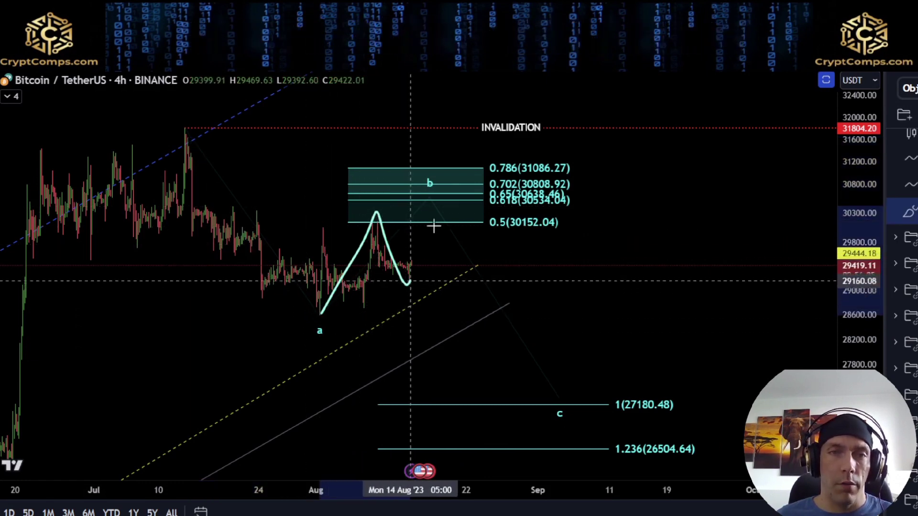
{"action": "mouse_move", "coordinate": [446, 187]}
{"action": "left_mouse_down"}
{"action": "mouse_move", "coordinate": [436, 189]}
{"action": "mouse_move", "coordinate": [539, 381]}
{"action": "left_mouse_up"}
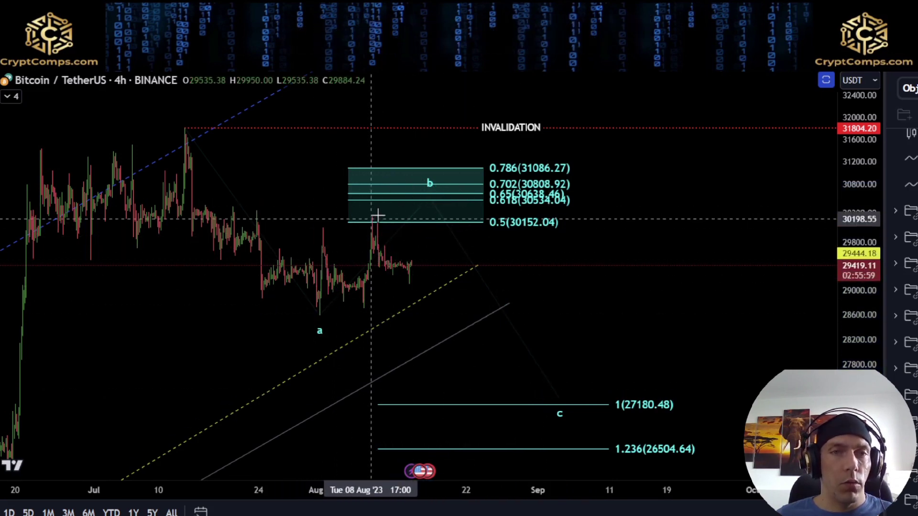
Move the wave b point from the projected target onto the 8 August high at 30246.09.
{"action": "left_click_drag", "start_coordinate": [429, 196], "coordinate": [371, 220]}
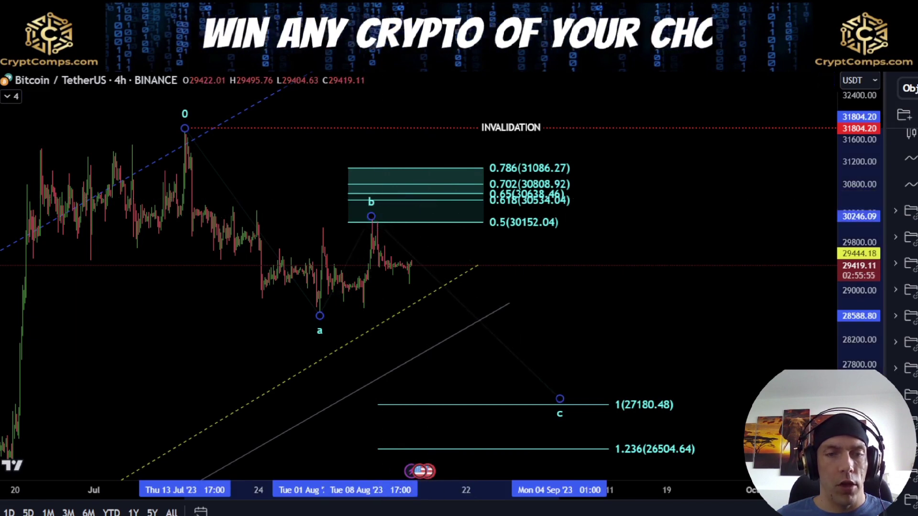
{"action": "left_click", "coordinate": [371, 301]}
Brush a stepped decline from b to c, circle the 27180.48 target, and undo both strokes.
{"action": "mouse_move", "coordinate": [369, 225]}
{"action": "left_mouse_down"}
{"action": "mouse_move", "coordinate": [397, 286]}
{"action": "mouse_move", "coordinate": [437, 239]}
{"action": "mouse_move", "coordinate": [502, 378]}
{"action": "left_mouse_up"}
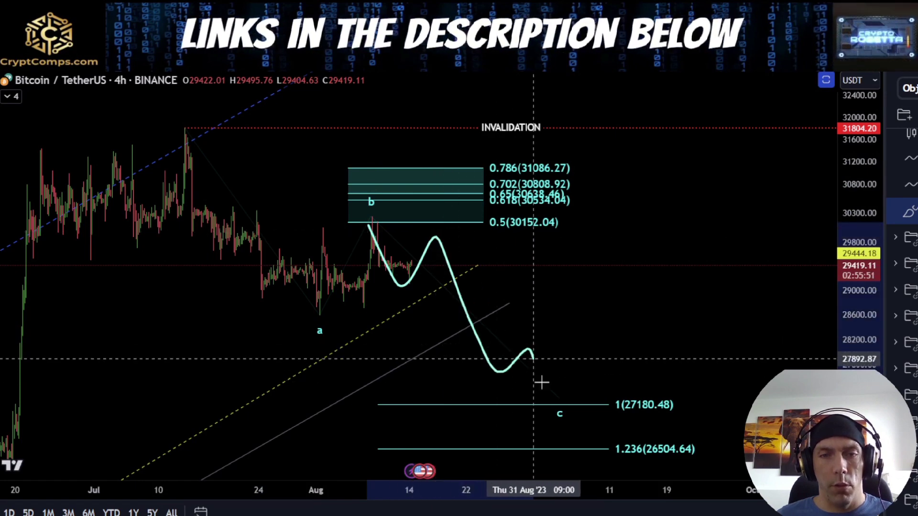
{"action": "left_click_drag", "start_coordinate": [554, 412], "coordinate": [554, 412]}
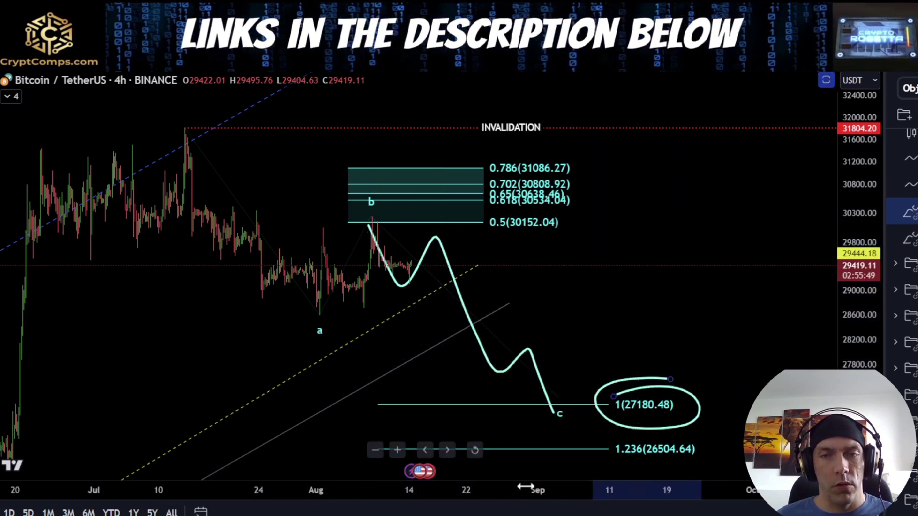
{"action": "key", "text": "ctrl+z"}
{"action": "key", "text": "ctrl+z"}
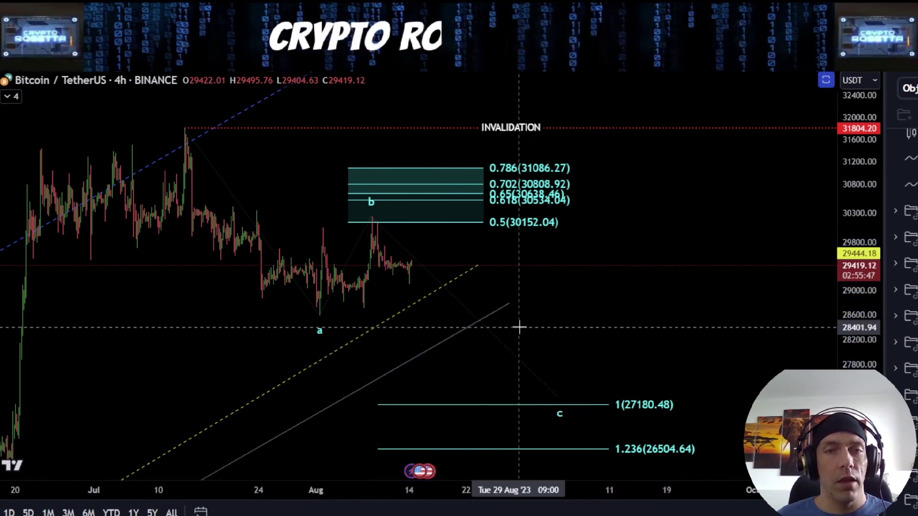
Brush two zigzag rises from a through the August high and 14 August low into the Fibonacci zone, undoing each.
{"action": "left_click_drag", "start_coordinate": [321, 315], "coordinate": [379, 220]}
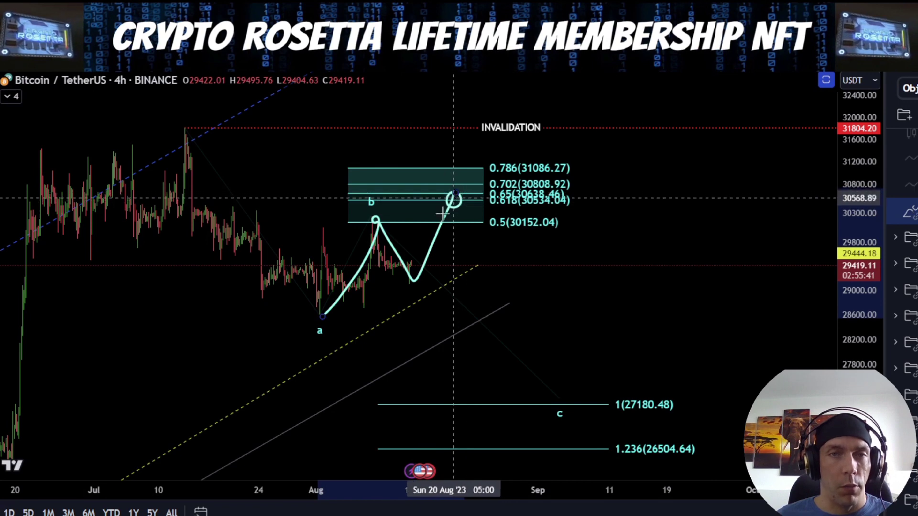
{"action": "key", "text": "ctrl+z"}
{"action": "mouse_move", "coordinate": [322, 305]}
{"action": "left_mouse_down"}
{"action": "mouse_move", "coordinate": [365, 242]}
{"action": "mouse_move", "coordinate": [409, 287]}
{"action": "mouse_move", "coordinate": [428, 177]}
{"action": "left_mouse_up"}
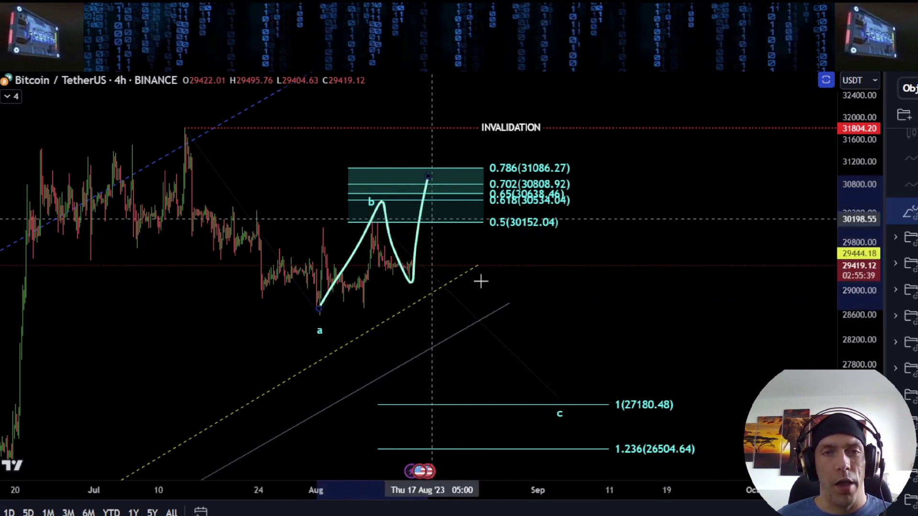
{"action": "key", "text": "ctrl+z"}
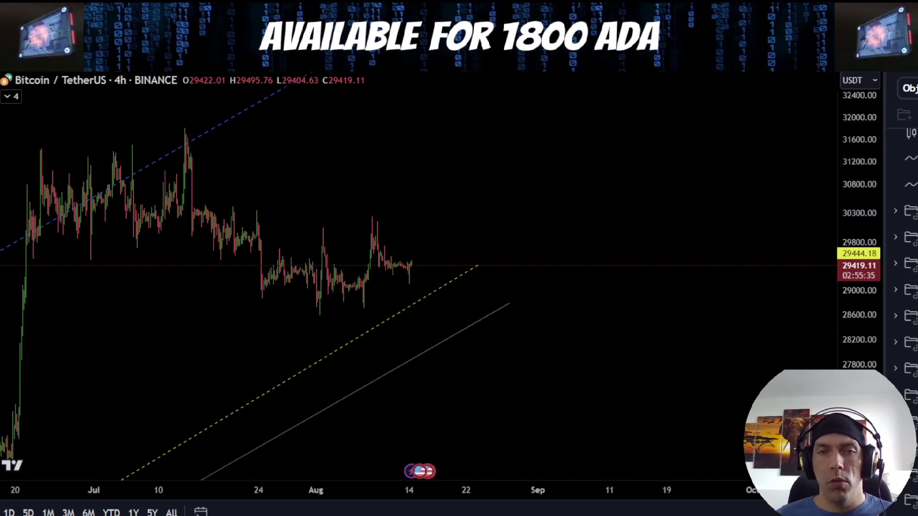
Brush the W-X-Y path from the 1 August low towards the 30790.73 target, mark the X low, and clear the strokes.
{"action": "left_click_drag", "start_coordinate": [859, 420], "coordinate": [859, 327]}
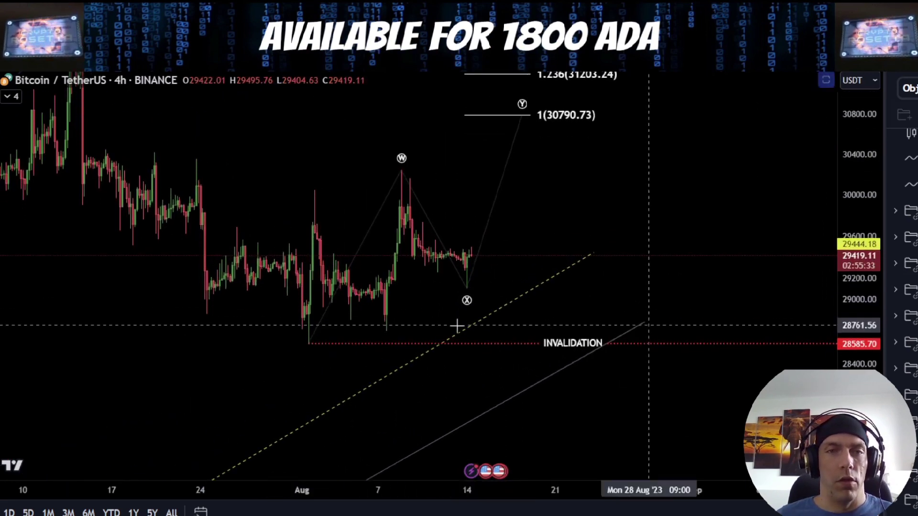
{"action": "left_click_drag", "start_coordinate": [322, 329], "coordinate": [401, 176]}
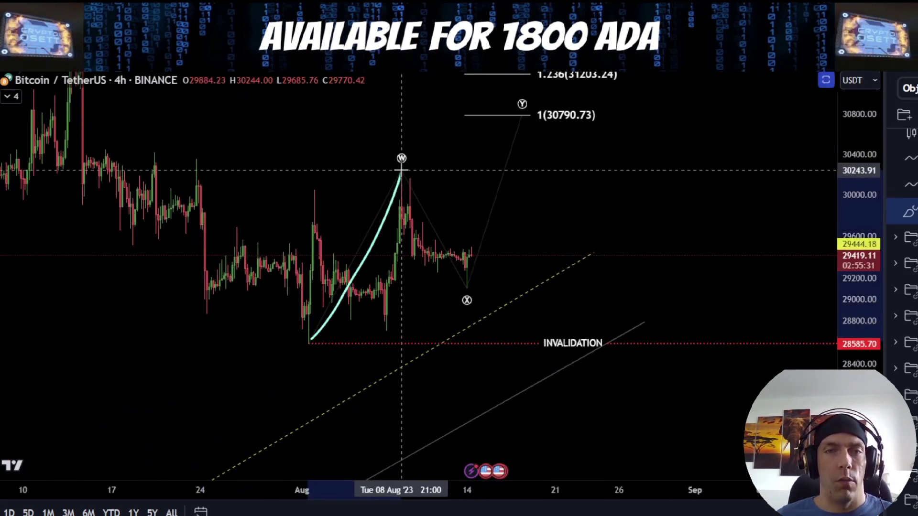
{"action": "mouse_move", "coordinate": [420, 216]}
{"action": "left_mouse_down"}
{"action": "mouse_move", "coordinate": [467, 289]}
{"action": "mouse_move", "coordinate": [541, 121]}
{"action": "left_mouse_up"}
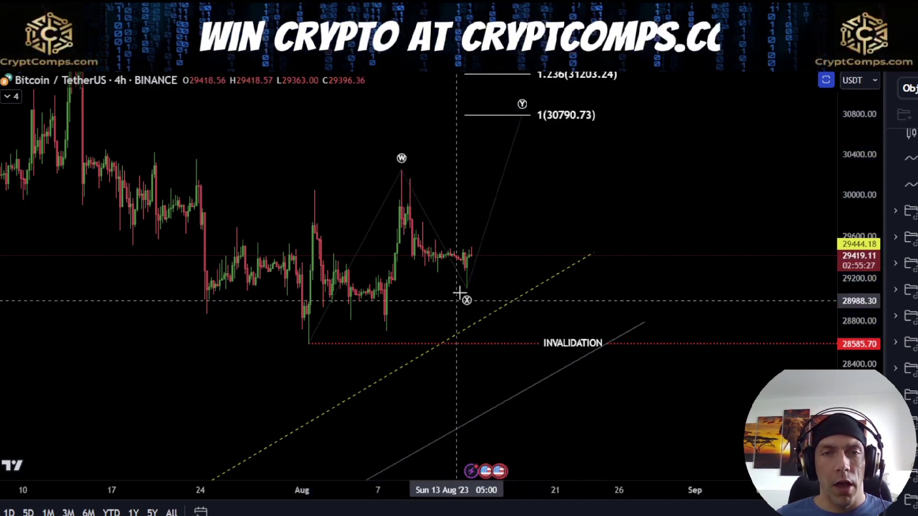
{"action": "left_click_drag", "start_coordinate": [455, 289], "coordinate": [493, 287]}
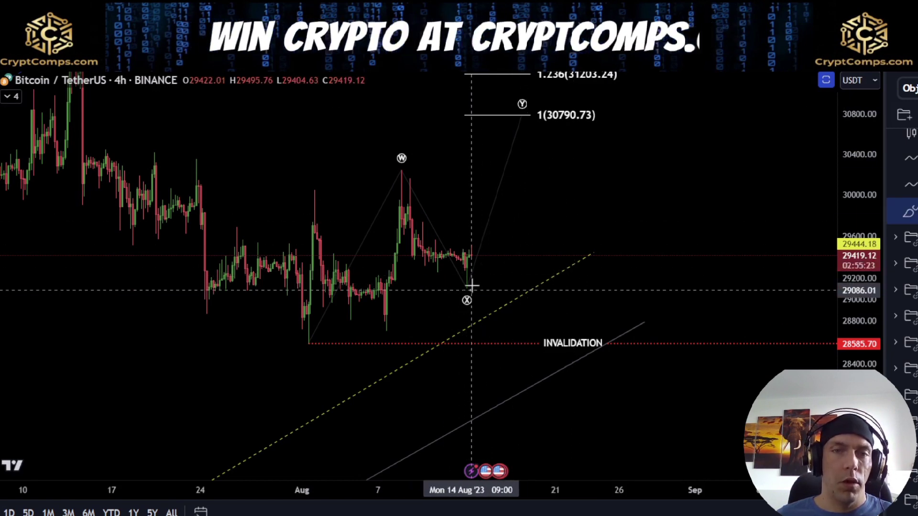
Brush a five-wave rise from X to 30790.73 and a three-wave rise from X to 31203.24, deleting each.
{"action": "mouse_move", "coordinate": [472, 287]}
{"action": "left_mouse_down"}
{"action": "mouse_move", "coordinate": [495, 266]}
{"action": "mouse_move", "coordinate": [513, 148]}
{"action": "left_mouse_up"}
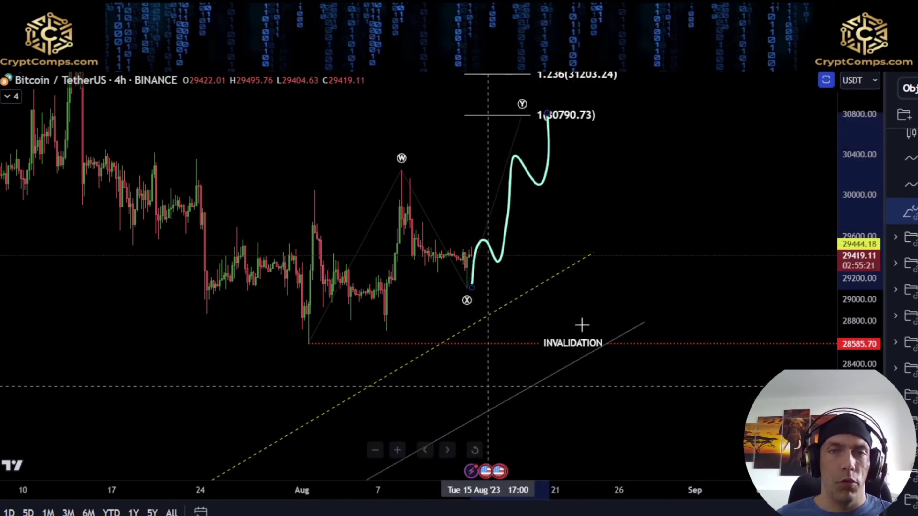
{"action": "key", "text": "Delete"}
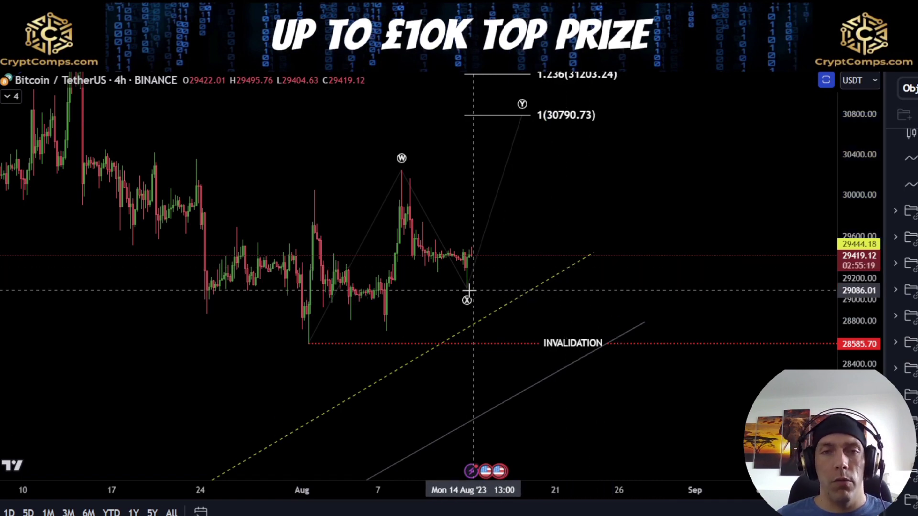
{"action": "left_click_drag", "start_coordinate": [467, 290], "coordinate": [484, 184]}
{"action": "left_click_drag", "start_coordinate": [555, 226], "coordinate": [606, 80]}
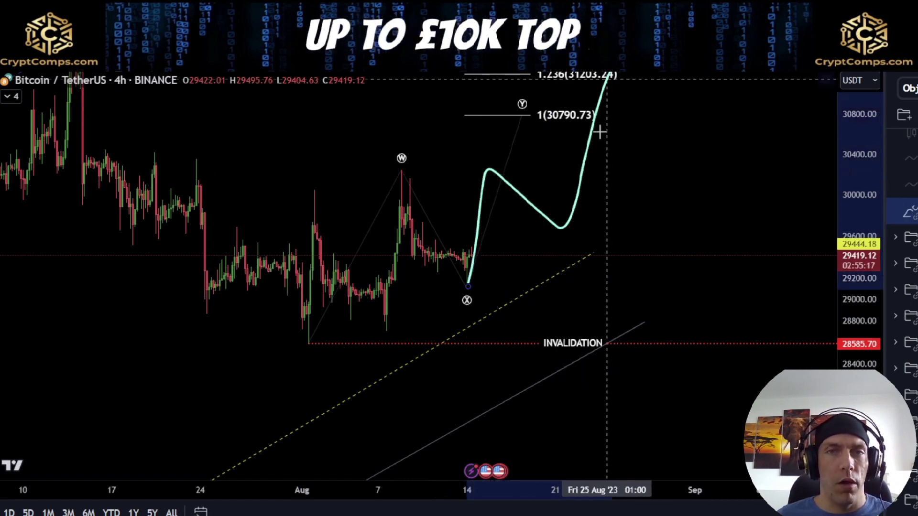
{"action": "key", "text": "Delete"}
Compress the price scale to fit the 1.618 level, and box the 30790.73 and 31203.24 targets and delete the box.
{"action": "left_click_drag", "start_coordinate": [867, 241], "coordinate": [842, 331]}
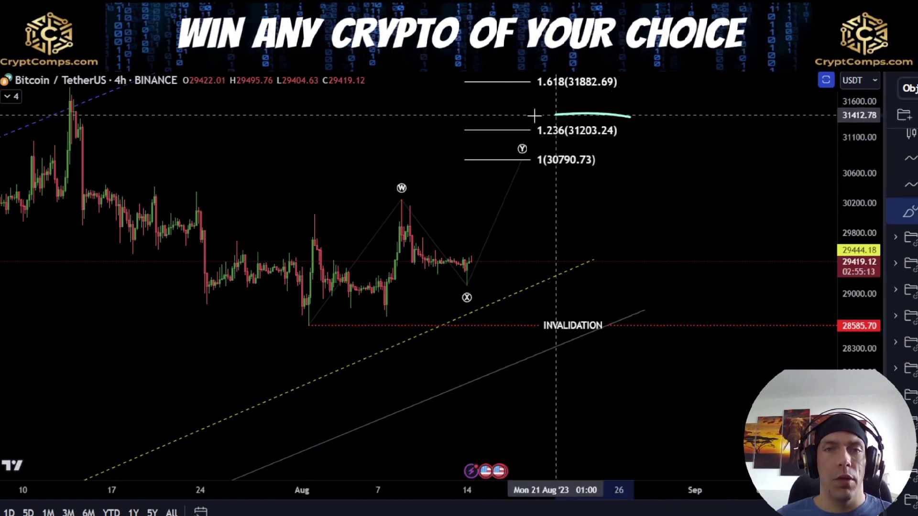
{"action": "left_click_drag", "start_coordinate": [623, 179], "coordinate": [628, 117]}
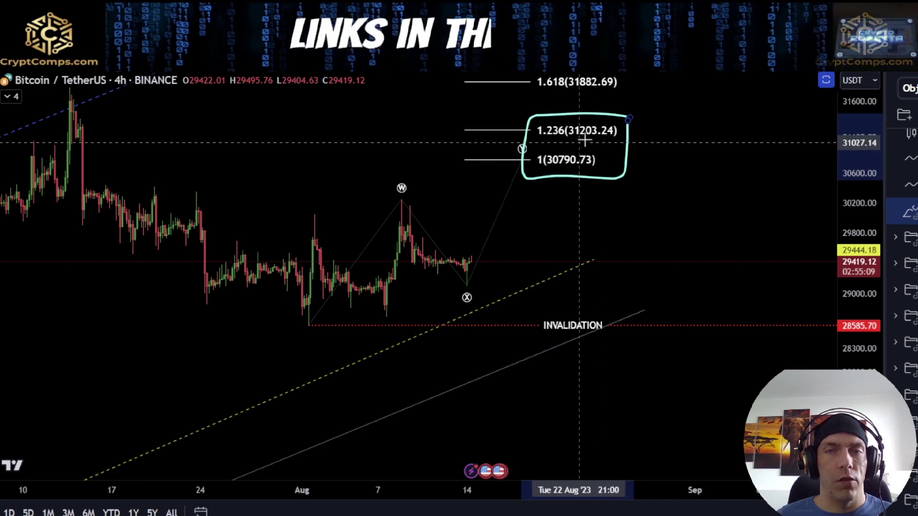
{"action": "key", "text": "Delete"}
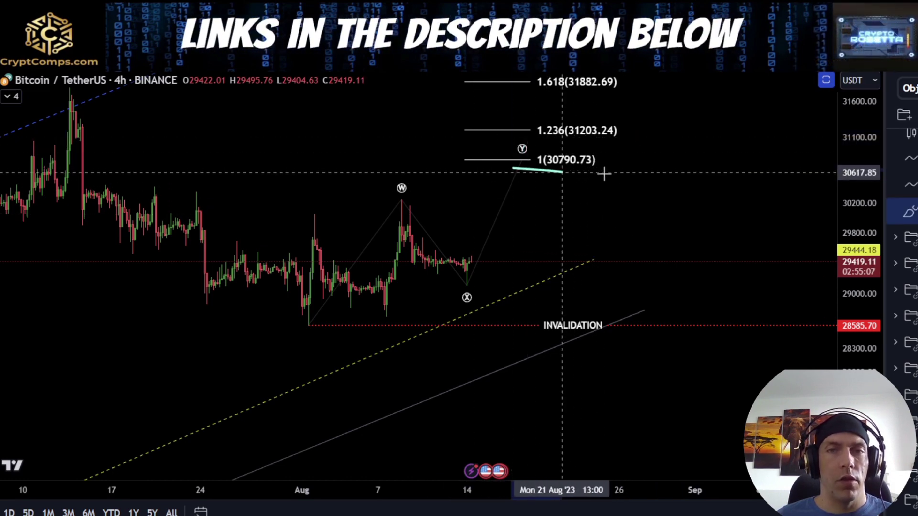
Brush the W-X-Y path from the 1 August low, circle the 30790.73 target, and delete the stroke.
{"action": "mouse_move", "coordinate": [301, 317]}
{"action": "left_mouse_down"}
{"action": "mouse_move", "coordinate": [454, 278]}
{"action": "mouse_move", "coordinate": [490, 143]}
{"action": "left_mouse_up"}
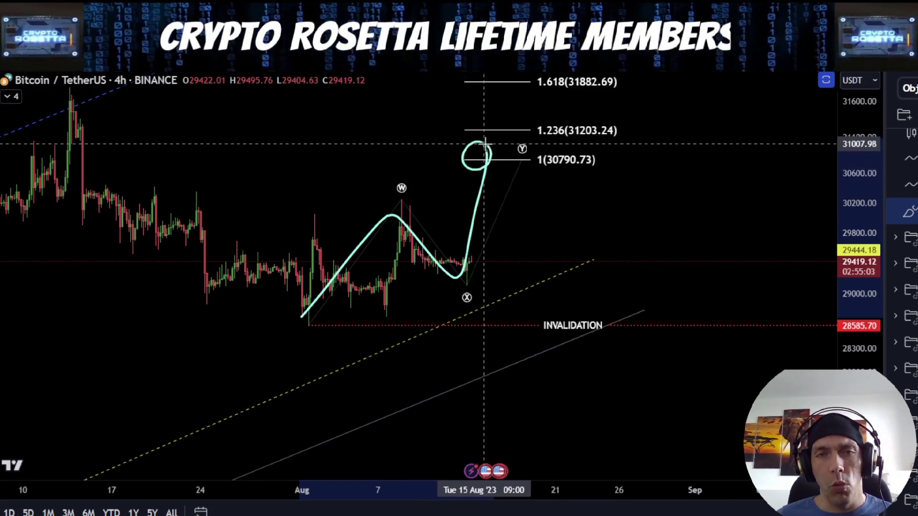
{"action": "scroll", "coordinate": [520, 190], "scroll_direction": "down", "scroll_amount": 1}
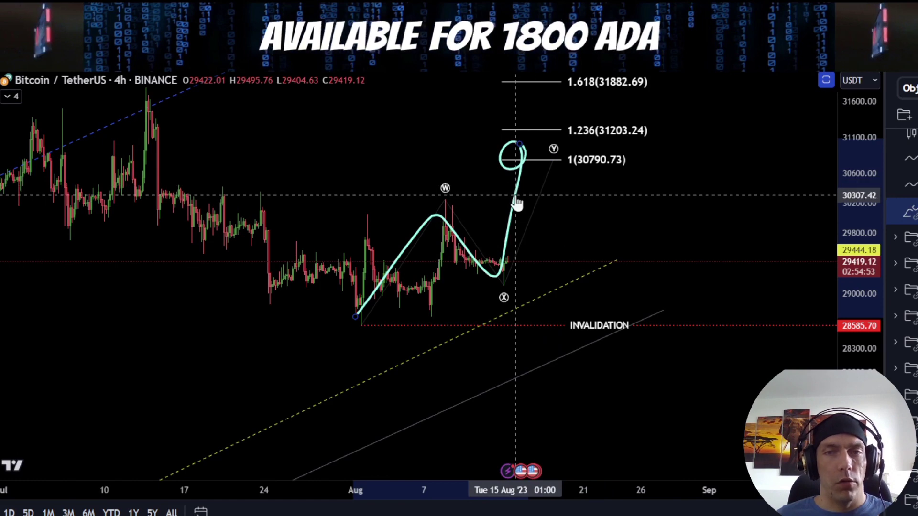
{"action": "key", "text": "Delete"}
Brush the W-X-Y rise to 30790.73 followed by a three-wave drop through the invalidation line, and delete it.
{"action": "left_click_drag", "start_coordinate": [658, 215], "coordinate": [565, 205]}
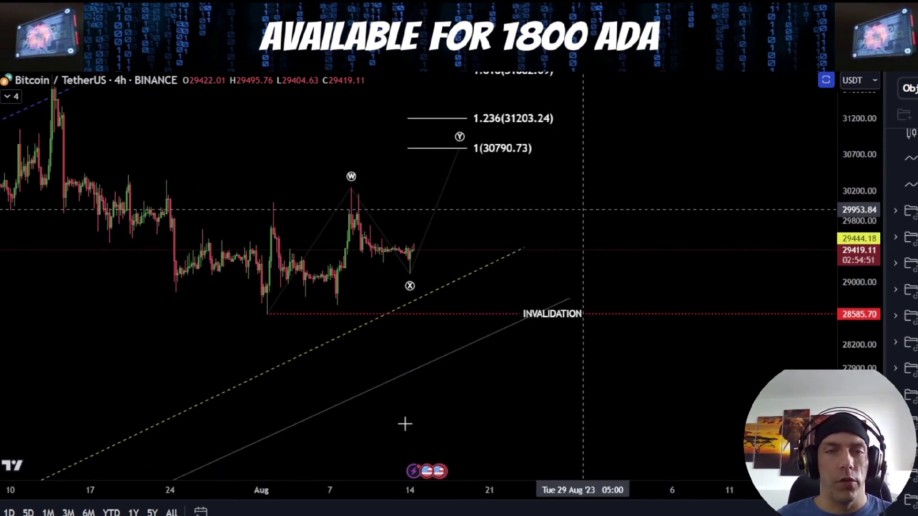
{"action": "mouse_move", "coordinate": [287, 308]}
{"action": "left_mouse_down"}
{"action": "mouse_move", "coordinate": [352, 181]}
{"action": "mouse_move", "coordinate": [452, 145]}
{"action": "mouse_move", "coordinate": [506, 300]}
{"action": "mouse_move", "coordinate": [621, 441]}
{"action": "left_mouse_up"}
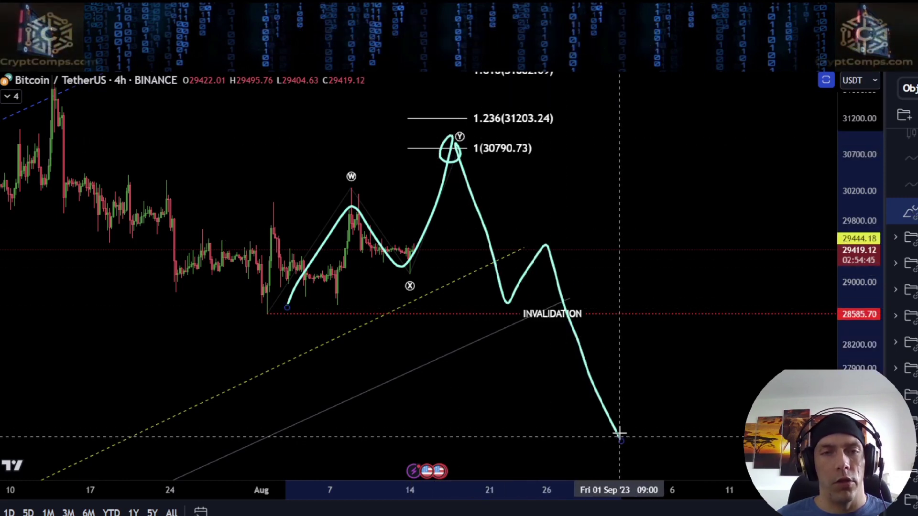
{"action": "key", "text": "Delete"}
Brush two alternative declines from the Y target through the 28585.70 invalidation level, deleting each.
{"action": "mouse_move", "coordinate": [447, 146]}
{"action": "left_mouse_down"}
{"action": "mouse_move", "coordinate": [463, 193]}
{"action": "mouse_move", "coordinate": [621, 353]}
{"action": "left_mouse_up"}
{"action": "left_click_drag", "start_coordinate": [570, 216], "coordinate": [653, 429]}
{"action": "key", "text": "Delete"}
{"action": "mouse_move", "coordinate": [447, 146]}
{"action": "left_mouse_down"}
{"action": "mouse_move", "coordinate": [486, 194]}
{"action": "mouse_move", "coordinate": [553, 389]}
{"action": "mouse_move", "coordinate": [628, 440]}
{"action": "left_mouse_up"}
{"action": "scroll", "coordinate": [629, 440], "scroll_direction": "down", "scroll_amount": 3}
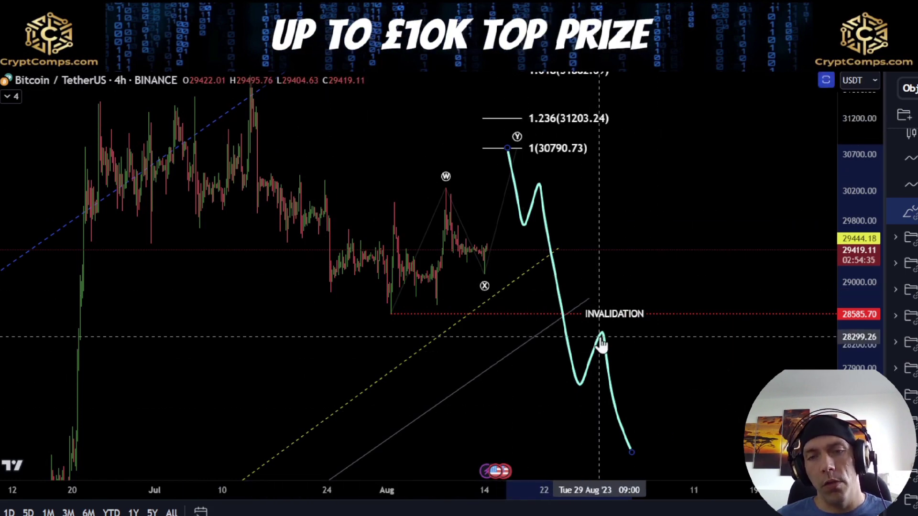
{"action": "key", "text": "Delete"}
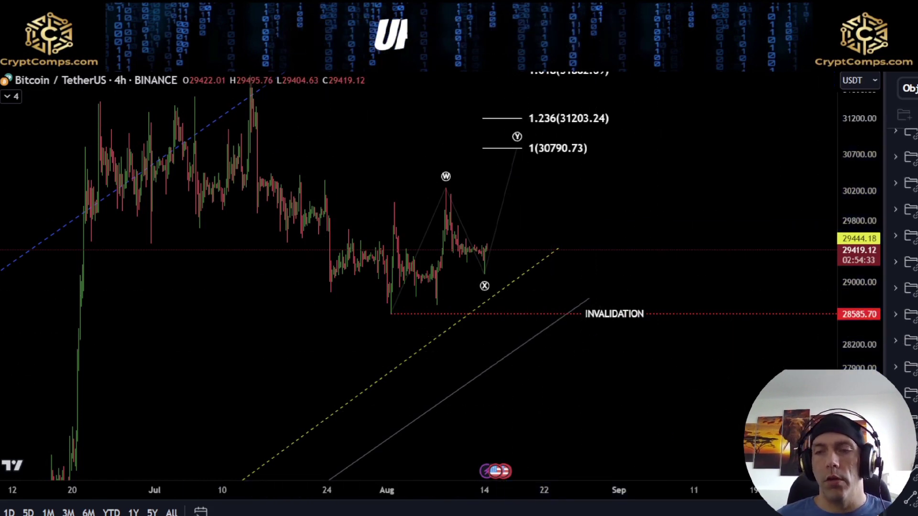
Display the a-b-c count beside the W-X-Y count and examine its downside targets to the 24427.14 zone.
{"action": "key", "text": "ctrl+z"}
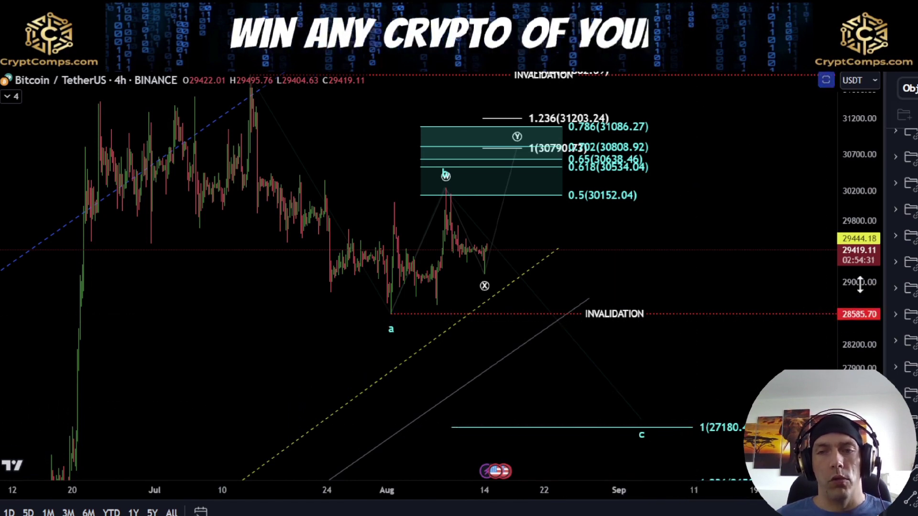
{"action": "left_click_drag", "start_coordinate": [860, 283], "coordinate": [860, 352]}
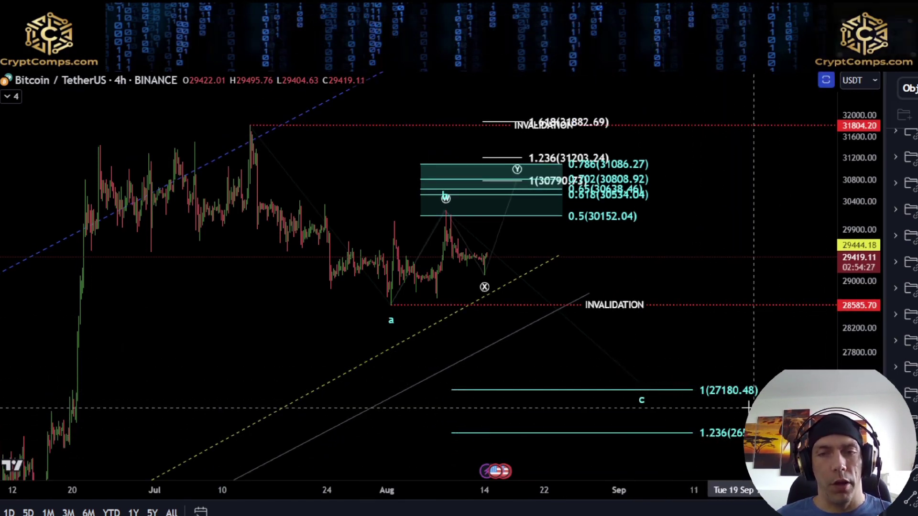
{"action": "scroll", "coordinate": [739, 350], "scroll_direction": "down", "scroll_amount": 3}
{"action": "left_click_drag", "start_coordinate": [770, 348], "coordinate": [579, 323]}
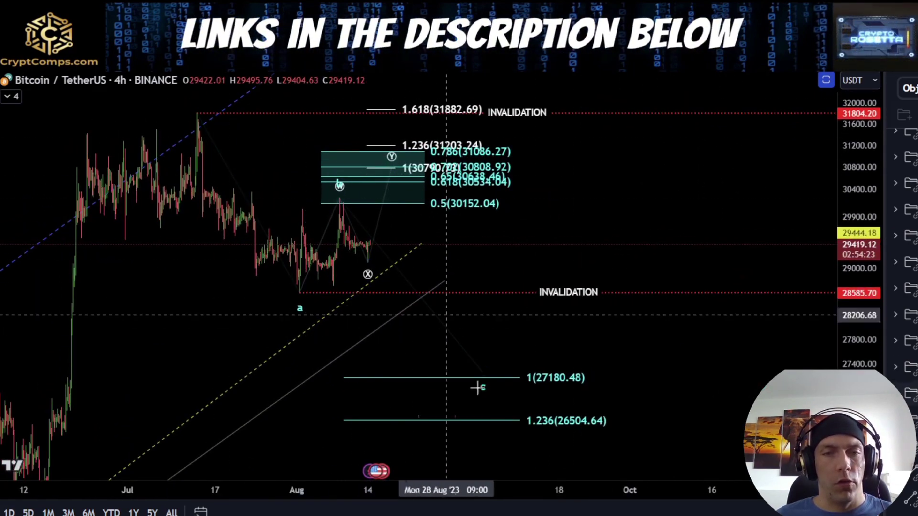
{"action": "left_click_drag", "start_coordinate": [641, 380], "coordinate": [629, 235]}
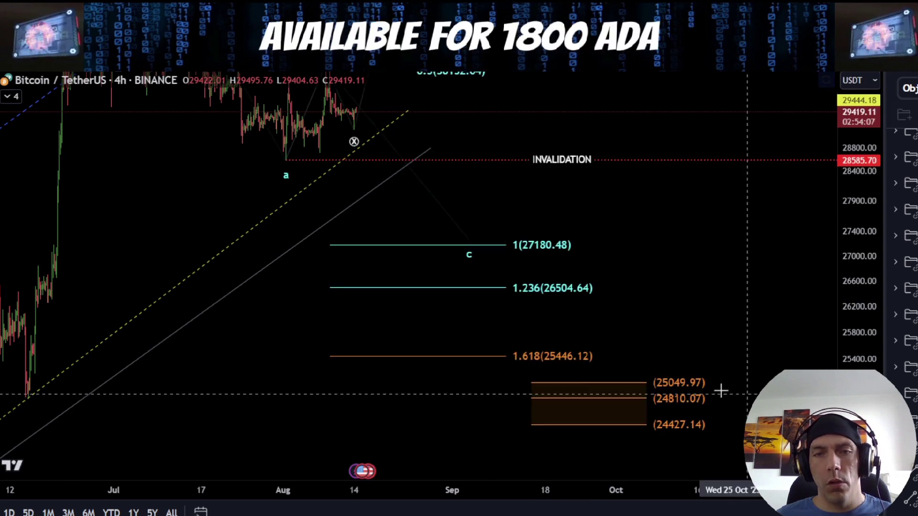
{"action": "scroll", "coordinate": [719, 387], "scroll_direction": "down", "scroll_amount": 5}
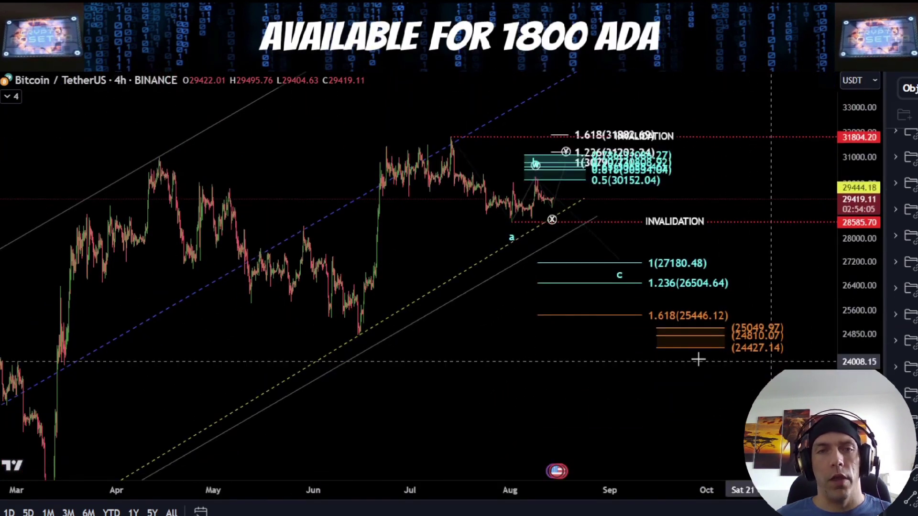
{"action": "scroll", "coordinate": [699, 359], "scroll_direction": "down", "scroll_amount": 2}
{"action": "left_click_drag", "start_coordinate": [586, 375], "coordinate": [484, 395]}
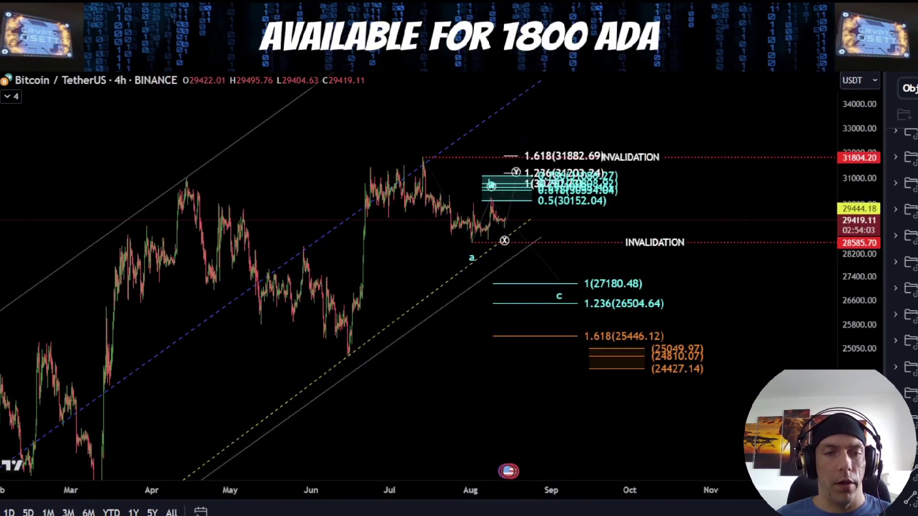
Brush an extended decline from the July high through a and b, circle the 25049.97 to 24427.14 zone, and clear the strokes.
{"action": "mouse_move", "coordinate": [437, 159]}
{"action": "left_mouse_down"}
{"action": "mouse_move", "coordinate": [458, 213]}
{"action": "mouse_move", "coordinate": [511, 192]}
{"action": "left_mouse_up"}
{"action": "mouse_move", "coordinate": [546, 314]}
{"action": "left_mouse_down"}
{"action": "mouse_move", "coordinate": [550, 337]}
{"action": "mouse_move", "coordinate": [588, 280]}
{"action": "mouse_move", "coordinate": [645, 380]}
{"action": "left_mouse_up"}
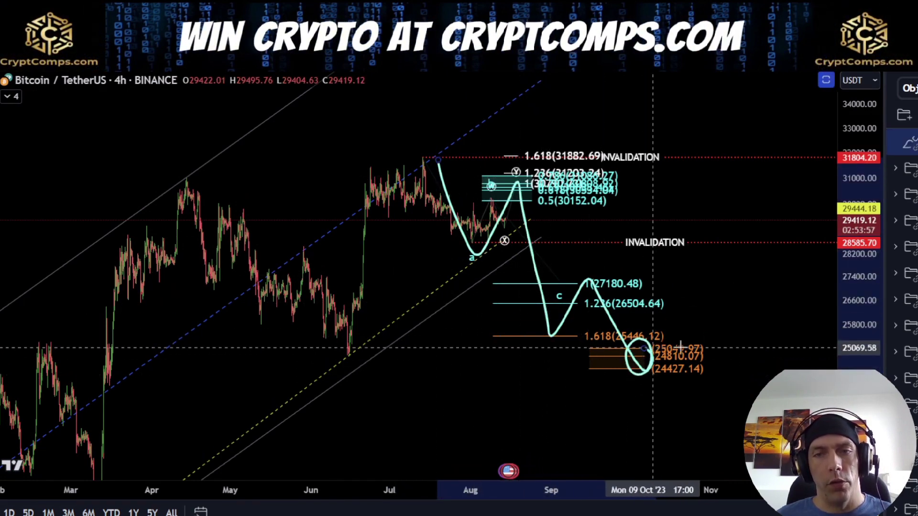
{"action": "mouse_move", "coordinate": [705, 335]}
{"action": "left_mouse_down"}
{"action": "mouse_move", "coordinate": [655, 376]}
{"action": "mouse_move", "coordinate": [688, 381]}
{"action": "left_mouse_up"}
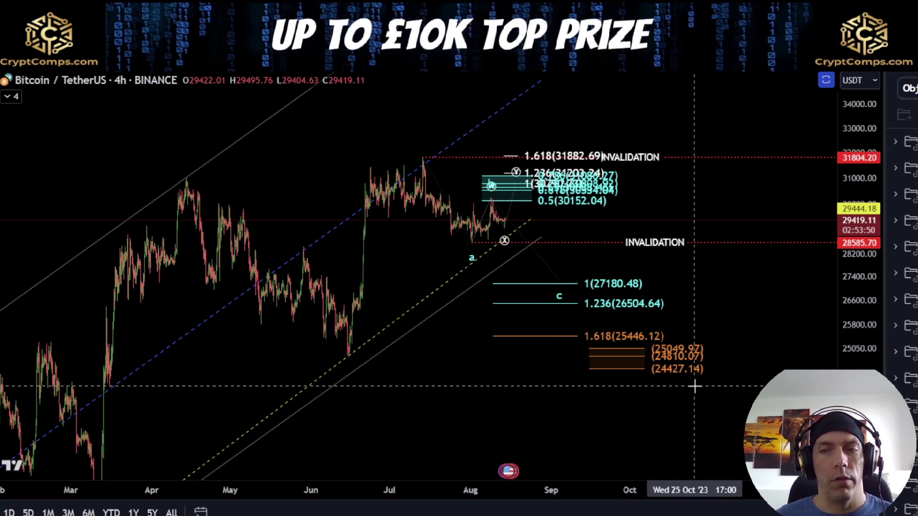
Hide the a-b-c and W-X-Y counts and switch the chart to the 1-hour interval.
{"action": "key", "text": "ctrl+alt+h"}
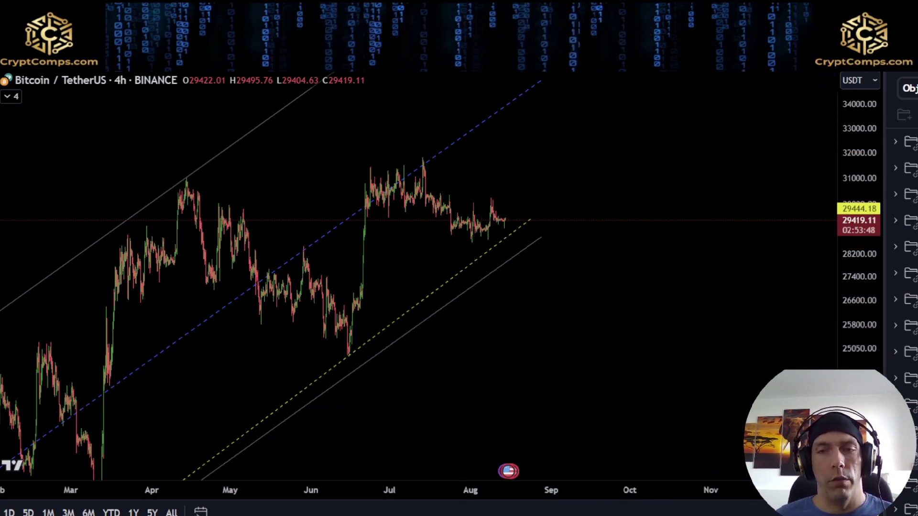
{"action": "scroll", "coordinate": [594, 320], "scroll_direction": "up", "scroll_amount": 8}
{"action": "left_click", "coordinate": [158, 62]}
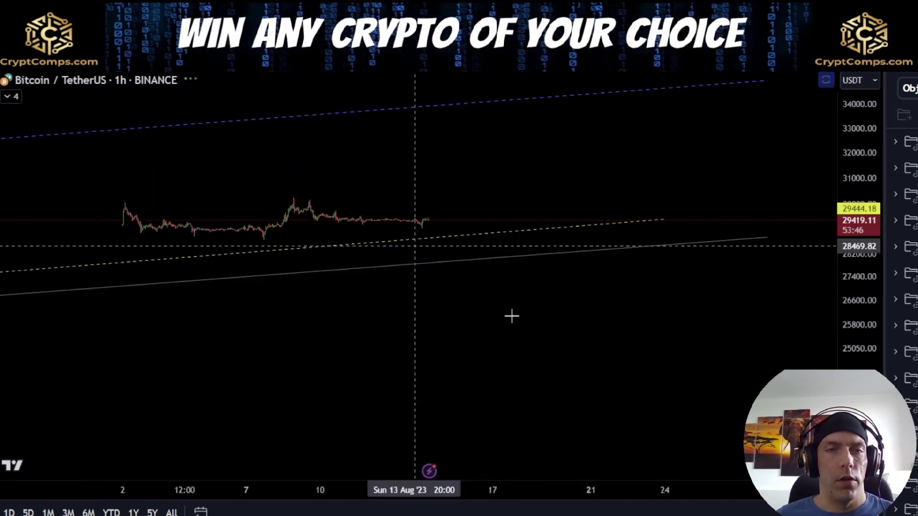
Fit the price scale to the August candles and display the i-to-v count with its 30244.00 invalidation line.
{"action": "left_click_drag", "start_coordinate": [486, 128], "coordinate": [526, 348]}
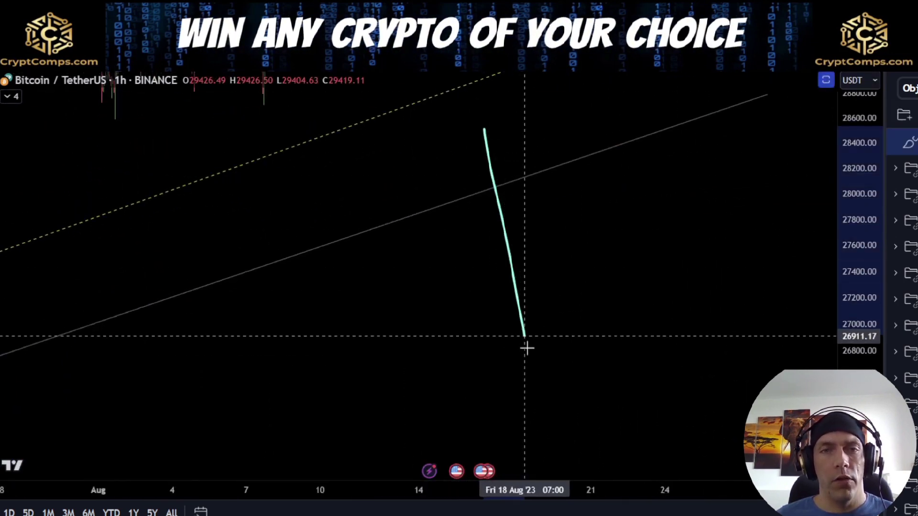
{"action": "left_click_drag", "start_coordinate": [524, 205], "coordinate": [555, 425]}
{"action": "left_click_drag", "start_coordinate": [860, 366], "coordinate": [861, 242]}
{"action": "scroll", "coordinate": [497, 282], "scroll_direction": "up", "scroll_amount": 3}
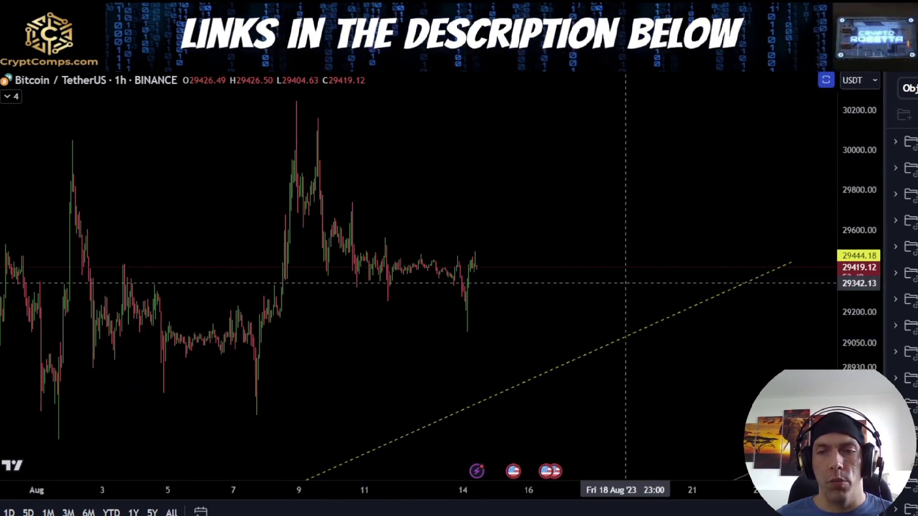
{"action": "left_click", "coordinate": [911, 430]}
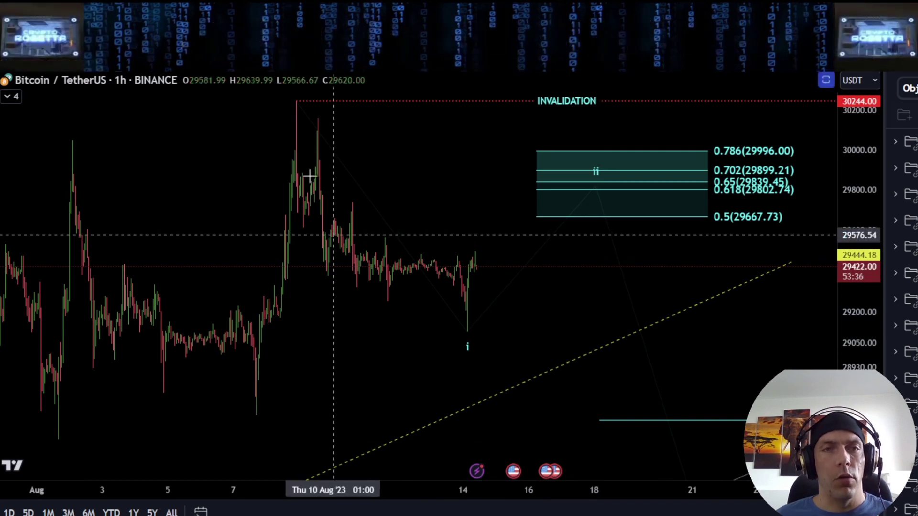
Brush the first legs of the i-ii path from the 30244.00 high, and delete the stroke.
{"action": "mouse_move", "coordinate": [297, 105]}
{"action": "left_mouse_down"}
{"action": "mouse_move", "coordinate": [410, 285]}
{"action": "mouse_move", "coordinate": [463, 334]}
{"action": "mouse_move", "coordinate": [510, 237]}
{"action": "mouse_move", "coordinate": [603, 253]}
{"action": "left_mouse_up"}
{"action": "key", "text": "Delete"}
{"action": "scroll", "coordinate": [647, 206], "scroll_direction": "down", "scroll_amount": 4}
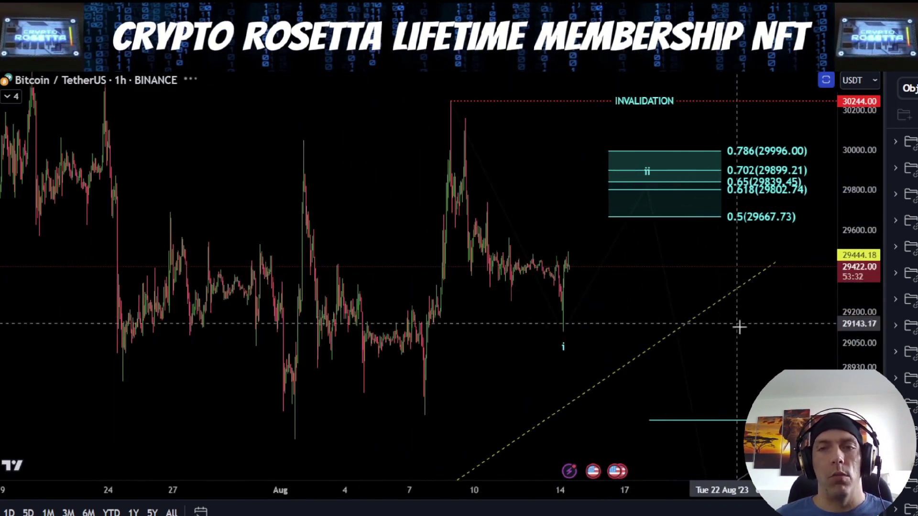
Brush the path from the 30244.00 high through i and ii to the 28675.43 level, and delete it.
{"action": "left_click_drag", "start_coordinate": [760, 346], "coordinate": [567, 324]}
{"action": "left_click_drag", "start_coordinate": [843, 188], "coordinate": [843, 279]}
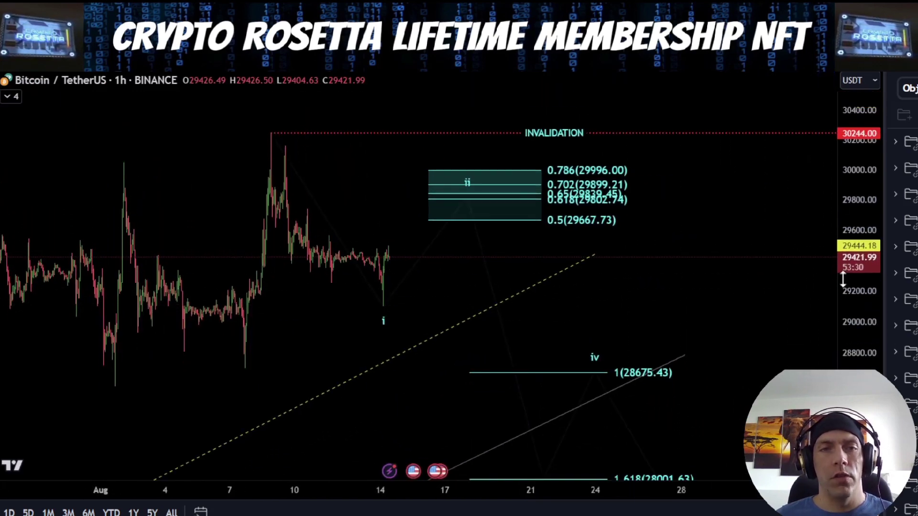
{"action": "mouse_move", "coordinate": [272, 130]}
{"action": "left_mouse_down"}
{"action": "mouse_move", "coordinate": [338, 258]}
{"action": "mouse_move", "coordinate": [475, 217]}
{"action": "left_mouse_up"}
{"action": "left_click_drag", "start_coordinate": [497, 255], "coordinate": [562, 375]}
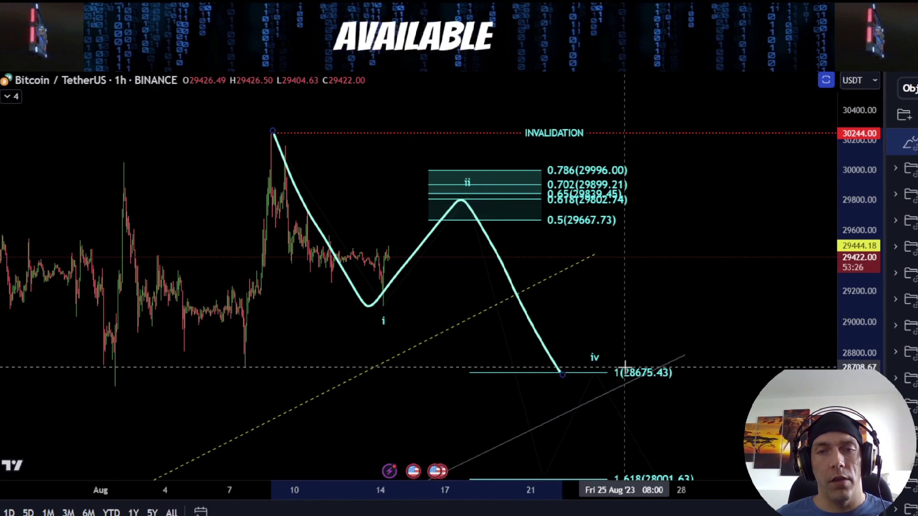
{"action": "key", "text": "Delete"}
Brush the path from the August high through i and ii to iii at 28001.63, and delete it.
{"action": "left_click_drag", "start_coordinate": [859, 248], "coordinate": [837, 334]}
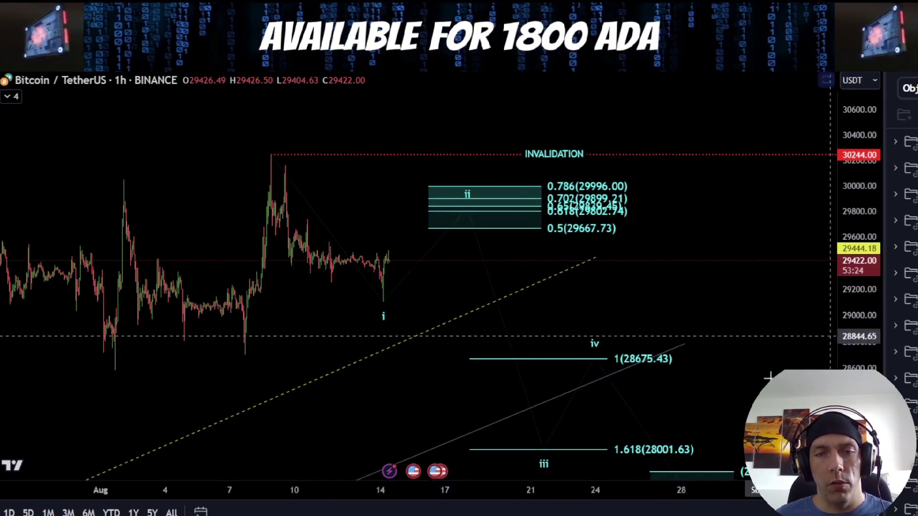
{"action": "mouse_move", "coordinate": [688, 340]}
{"action": "left_mouse_down"}
{"action": "mouse_move", "coordinate": [545, 328]}
{"action": "mouse_move", "coordinate": [731, 356]}
{"action": "mouse_move", "coordinate": [609, 340]}
{"action": "left_mouse_up"}
{"action": "key", "text": "Delete"}
{"action": "mouse_move", "coordinate": [258, 168]}
{"action": "left_mouse_down"}
{"action": "mouse_move", "coordinate": [386, 301]}
{"action": "mouse_move", "coordinate": [447, 222]}
{"action": "mouse_move", "coordinate": [475, 255]}
{"action": "left_mouse_up"}
{"action": "left_click_drag", "start_coordinate": [491, 303], "coordinate": [543, 454]}
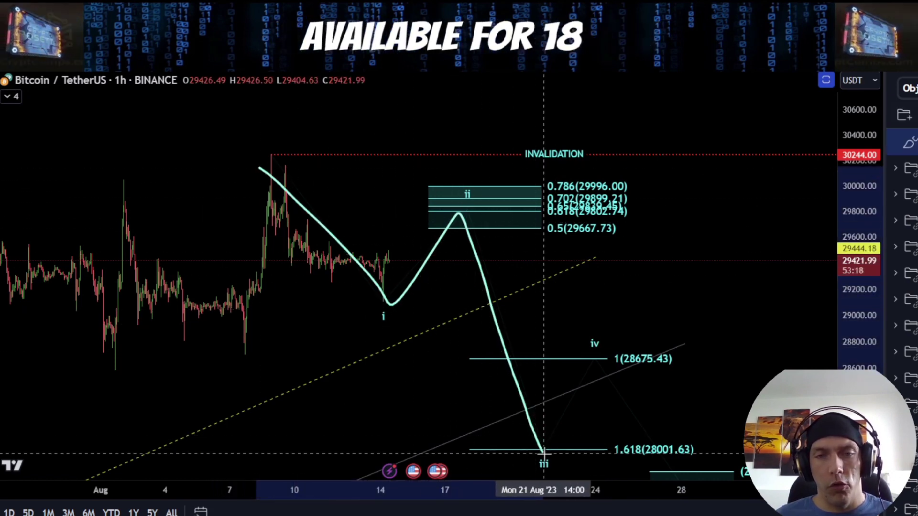
{"action": "left_click_drag", "start_coordinate": [734, 405], "coordinate": [681, 288]}
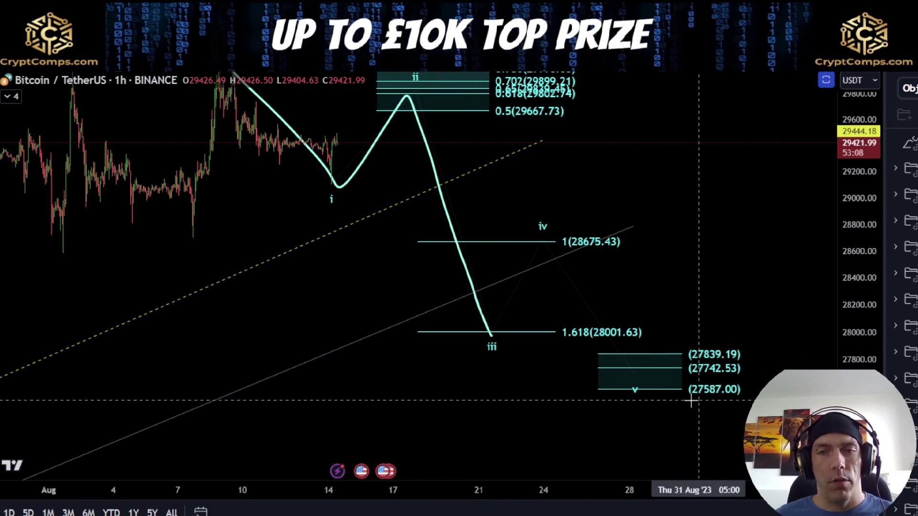
{"action": "scroll", "coordinate": [694, 400], "scroll_direction": "down", "scroll_amount": 5}
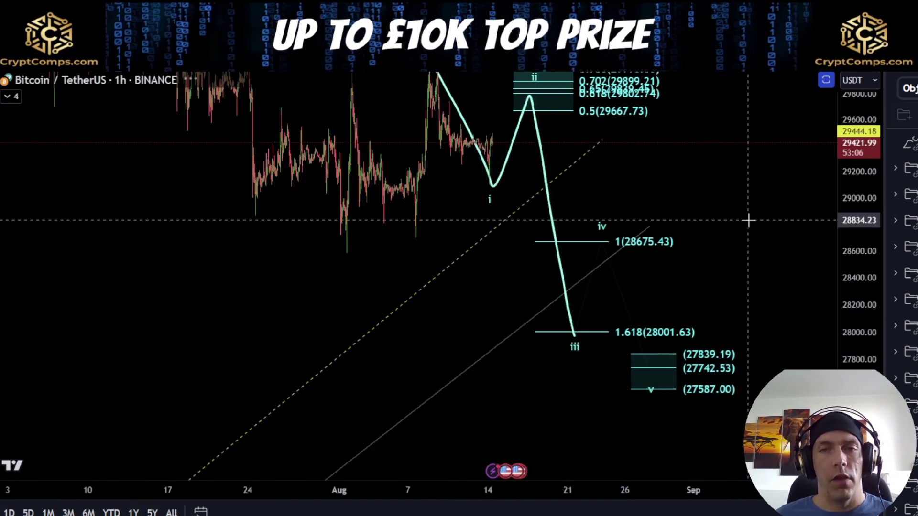
{"action": "left_click", "coordinate": [548, 235]}
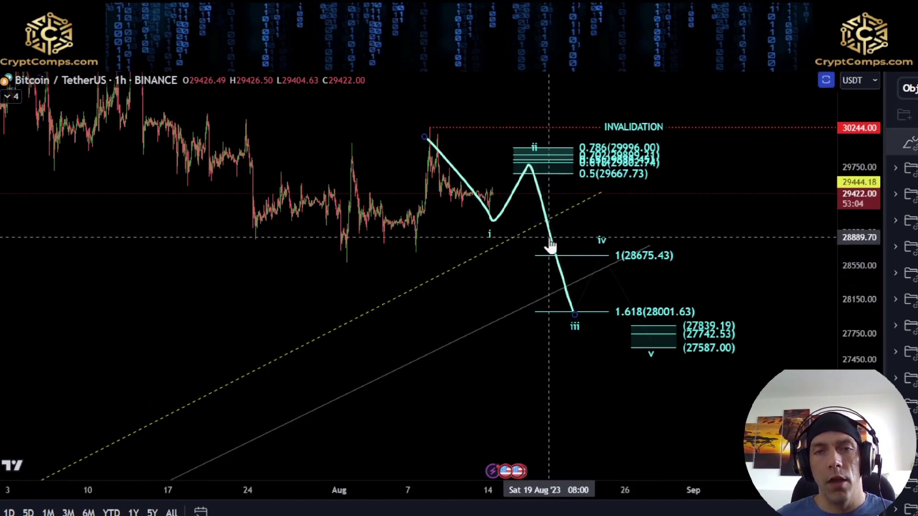
{"action": "key", "text": "Delete"}
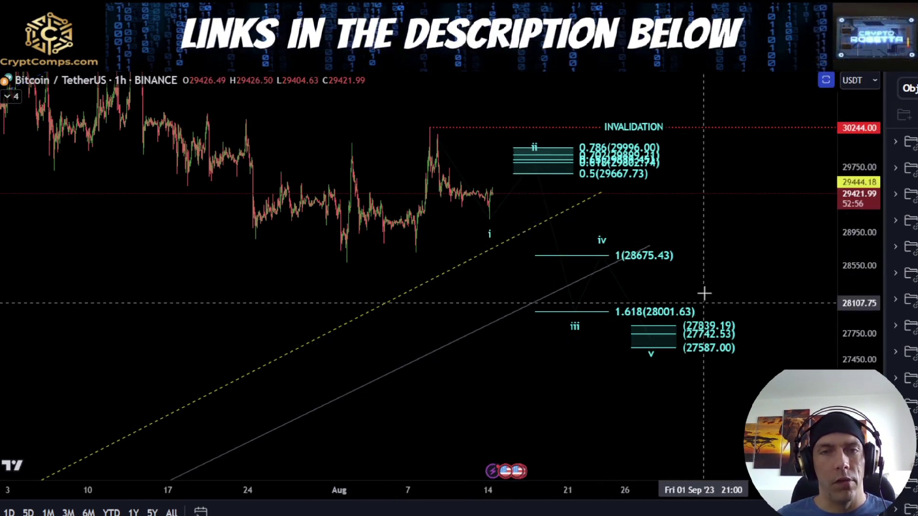
Brush a zigzag rise from the wave i low into the ii zone with a downturn, and underline the wave i low.
{"action": "left_click_drag", "start_coordinate": [703, 294], "coordinate": [695, 348]}
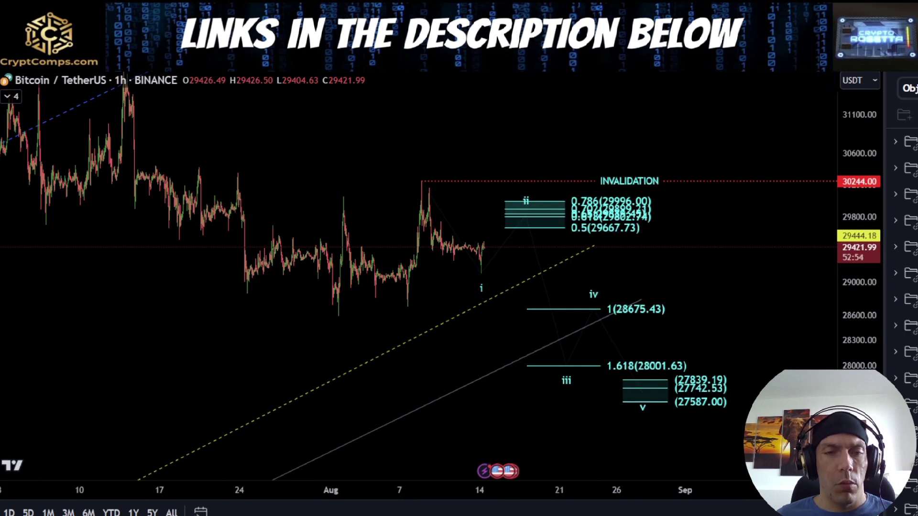
{"action": "mouse_move", "coordinate": [480, 268]}
{"action": "left_mouse_down"}
{"action": "mouse_move", "coordinate": [483, 246]}
{"action": "mouse_move", "coordinate": [492, 257]}
{"action": "mouse_move", "coordinate": [502, 196]}
{"action": "left_mouse_up"}
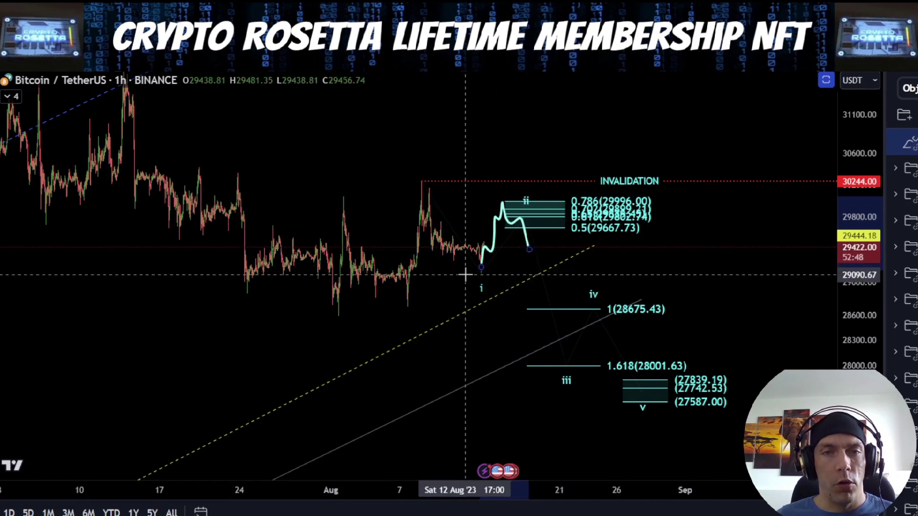
{"action": "left_click_drag", "start_coordinate": [466, 274], "coordinate": [492, 274]}
Brush two zigzag paths from the 1 August low, to the August high and on to the wave i low, undoing each.
{"action": "left_click_drag", "start_coordinate": [338, 312], "coordinate": [430, 180]}
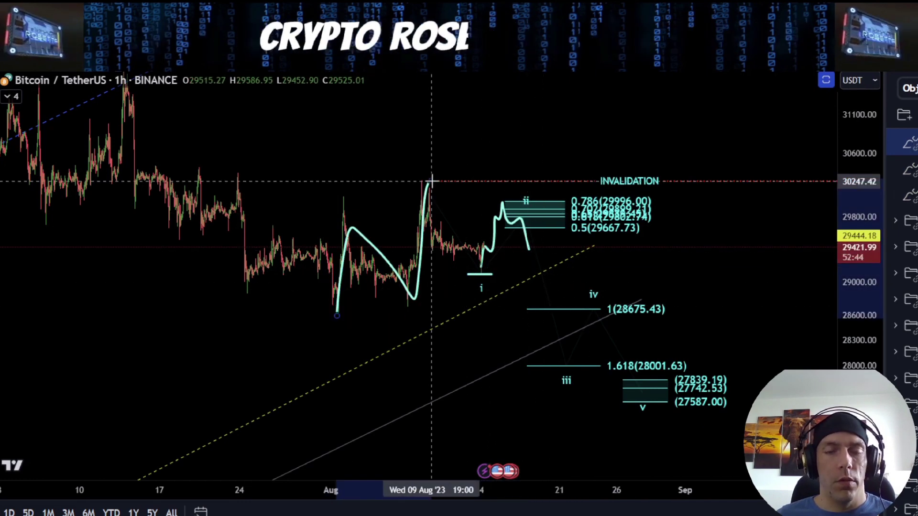
{"action": "key", "text": "ctrl+z"}
{"action": "mouse_move", "coordinate": [339, 313]}
{"action": "left_mouse_down"}
{"action": "mouse_move", "coordinate": [354, 204]}
{"action": "mouse_move", "coordinate": [424, 287]}
{"action": "left_mouse_up"}
{"action": "mouse_move", "coordinate": [423, 319]}
{"action": "left_mouse_down"}
{"action": "mouse_move", "coordinate": [466, 239]}
{"action": "mouse_move", "coordinate": [480, 273]}
{"action": "left_mouse_up"}
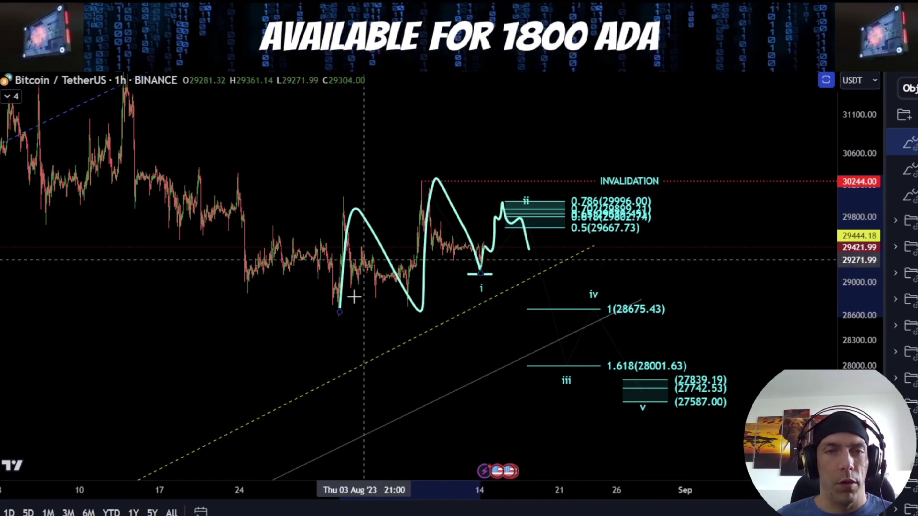
{"action": "key", "text": "ctrl+z"}
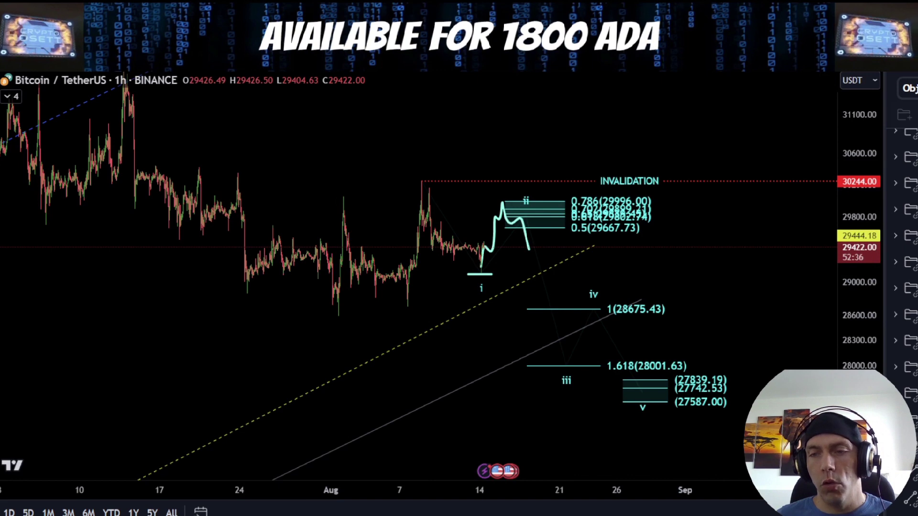
Hide the i-to-v count and display the circled 1-2-3-4 count with its 28701.03 invalidation line.
{"action": "left_click", "coordinate": [910, 367]}
{"action": "scroll", "coordinate": [903, 341], "scroll_direction": "up", "scroll_amount": 2}
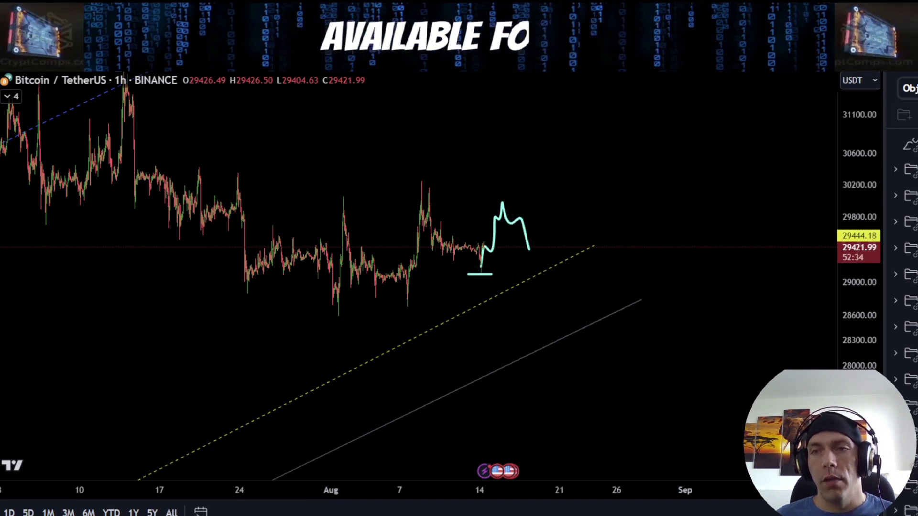
{"action": "left_click", "coordinate": [911, 347]}
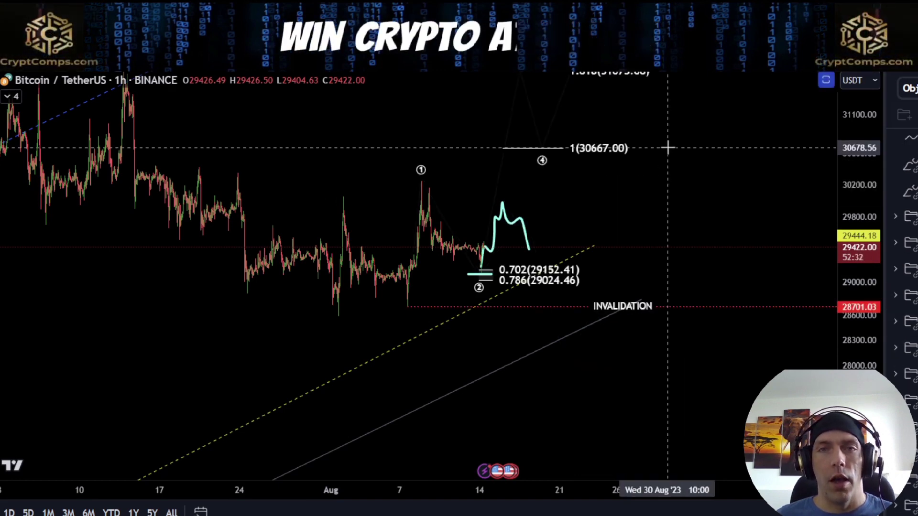
Brush a rising path with a dip from the 14 August low through the daily CPR pivots, and undo it.
{"action": "left_click_drag", "start_coordinate": [661, 136], "coordinate": [661, 189]}
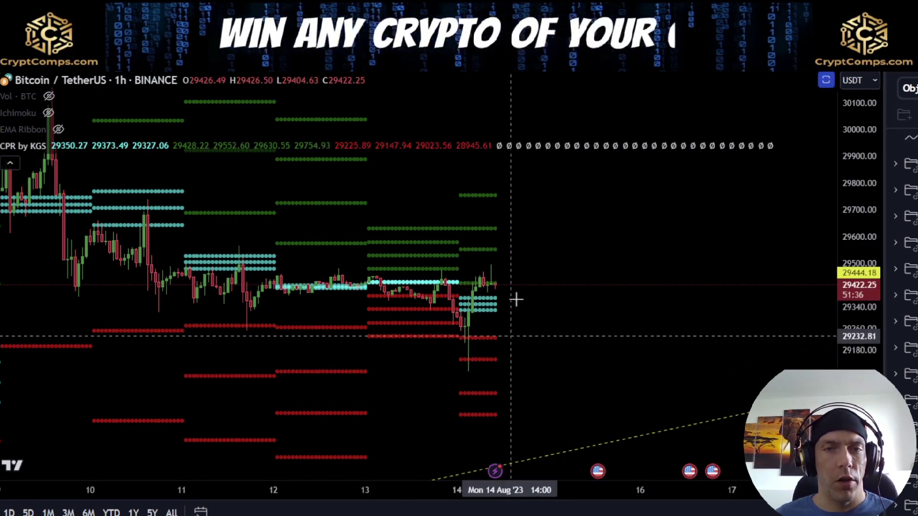
{"action": "scroll", "coordinate": [528, 370], "scroll_direction": "up", "scroll_amount": 2}
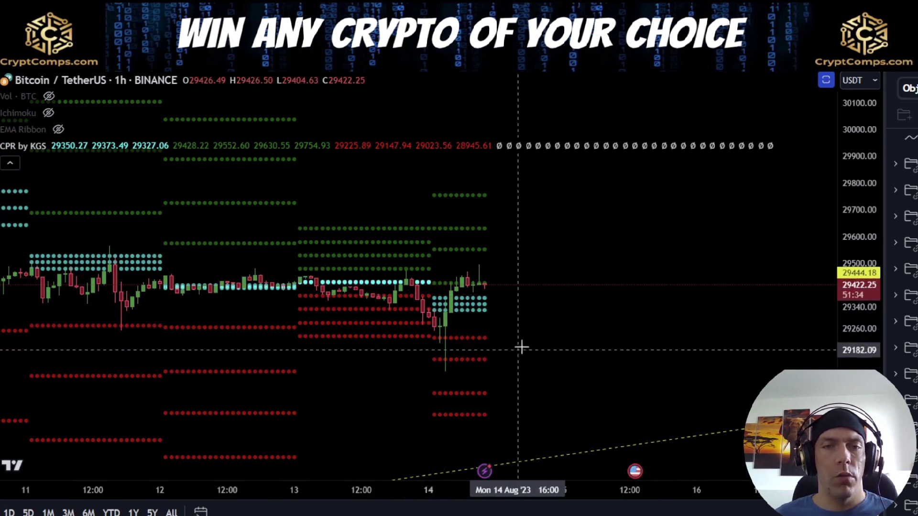
{"action": "left_click_drag", "start_coordinate": [555, 321], "coordinate": [542, 348]}
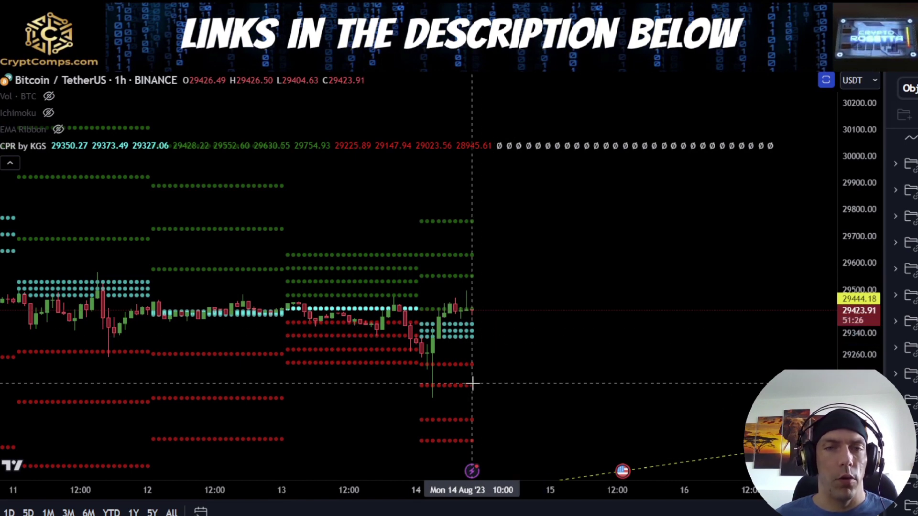
{"action": "scroll", "coordinate": [472, 382], "scroll_direction": "up", "scroll_amount": 2}
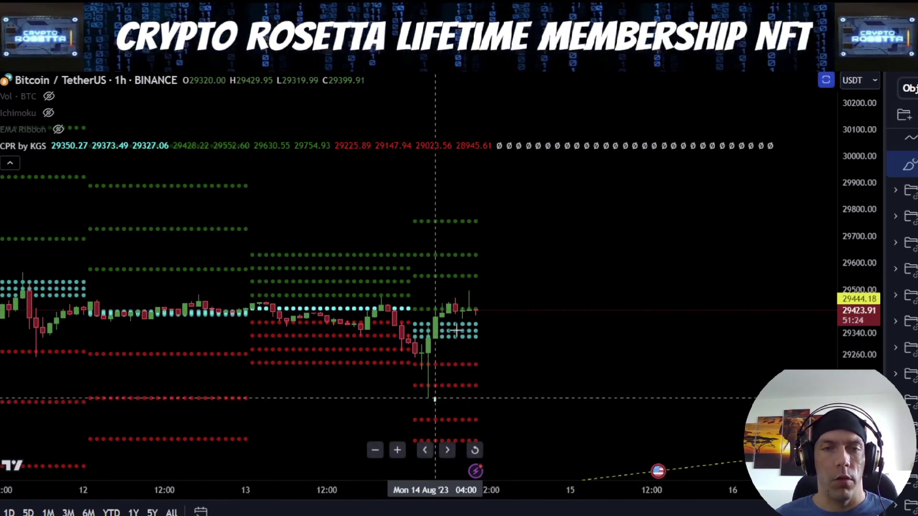
{"action": "left_click_drag", "start_coordinate": [435, 399], "coordinate": [469, 295]}
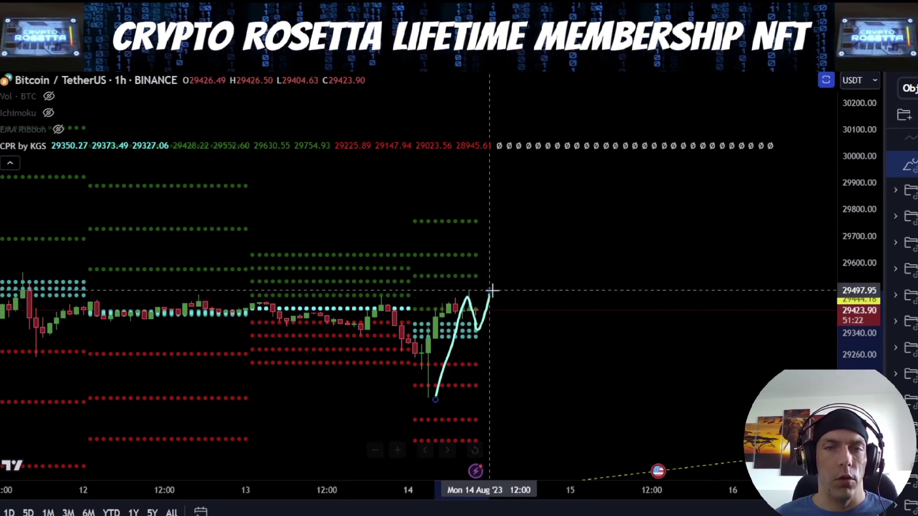
{"action": "key", "text": "ctrl+z"}
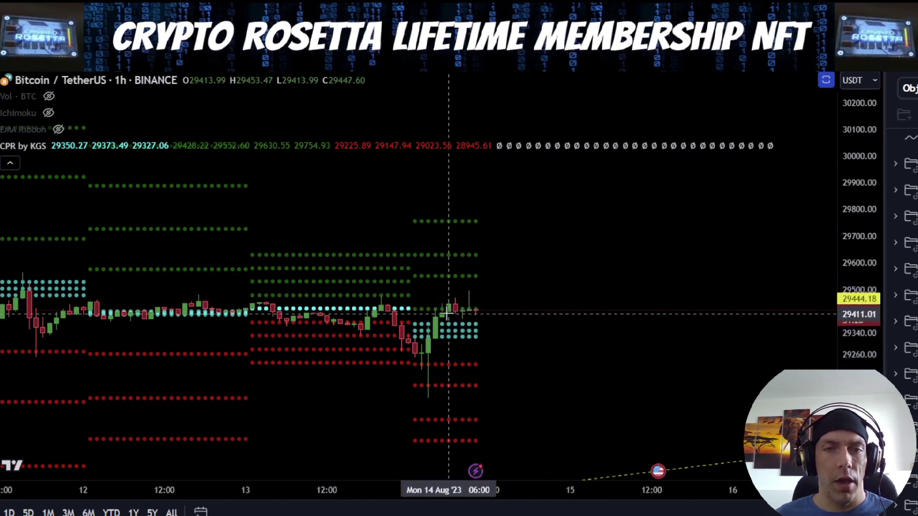
Brush over the 14 August daily pivot band and from that day's low up towards the highest green pivot, undoing the strokes.
{"action": "mouse_move", "coordinate": [432, 312]}
{"action": "left_mouse_down"}
{"action": "mouse_move", "coordinate": [501, 311]}
{"action": "mouse_move", "coordinate": [440, 308]}
{"action": "mouse_move", "coordinate": [475, 311]}
{"action": "left_mouse_up"}
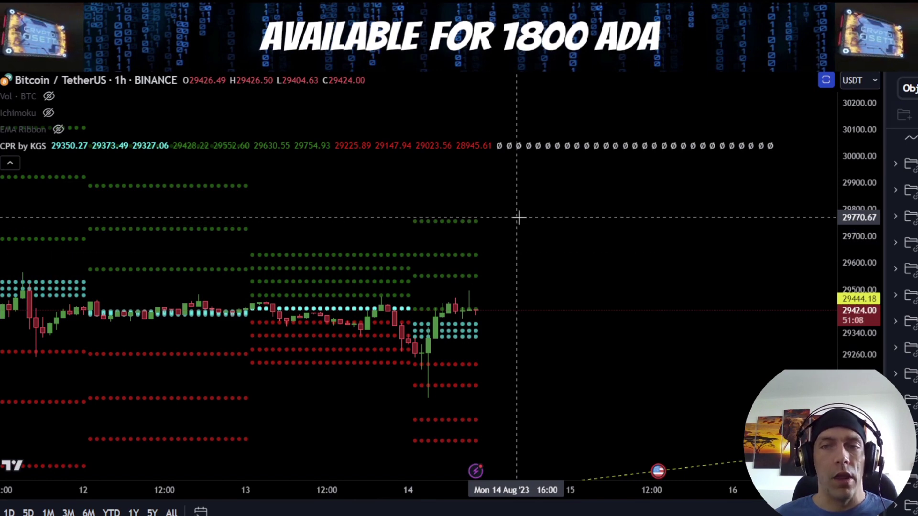
{"action": "left_click_drag", "start_coordinate": [864, 224], "coordinate": [864, 244]}
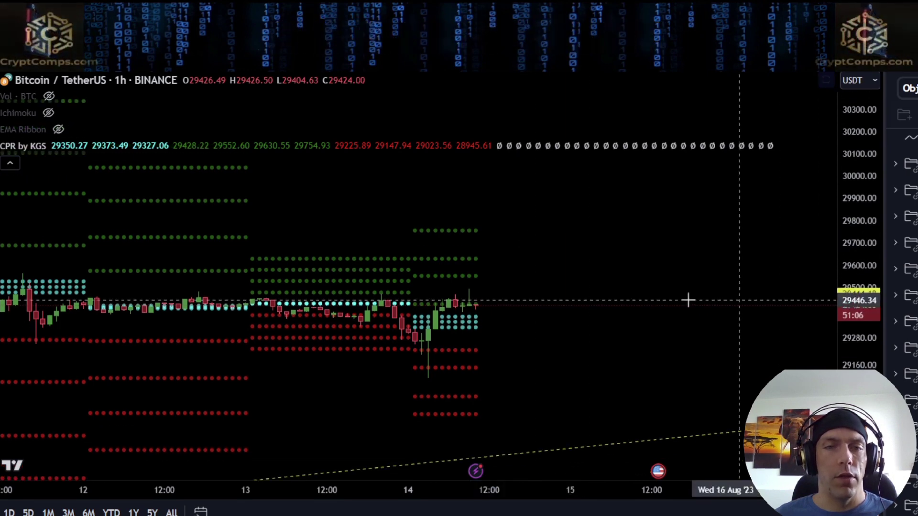
{"action": "left_click_drag", "start_coordinate": [470, 296], "coordinate": [480, 325]}
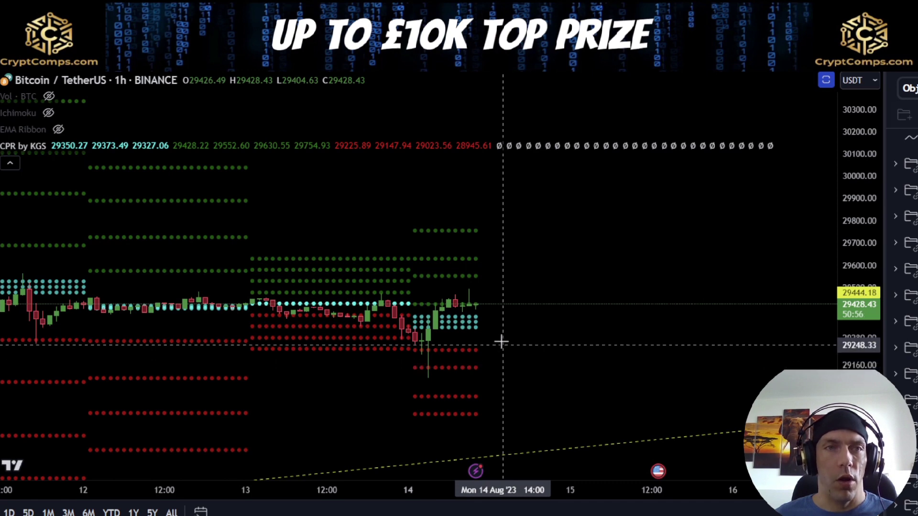
{"action": "mouse_move", "coordinate": [429, 376]}
{"action": "left_mouse_down"}
{"action": "mouse_move", "coordinate": [465, 283]}
{"action": "mouse_move", "coordinate": [552, 227]}
{"action": "left_mouse_up"}
{"action": "key", "text": "ctrl+z"}
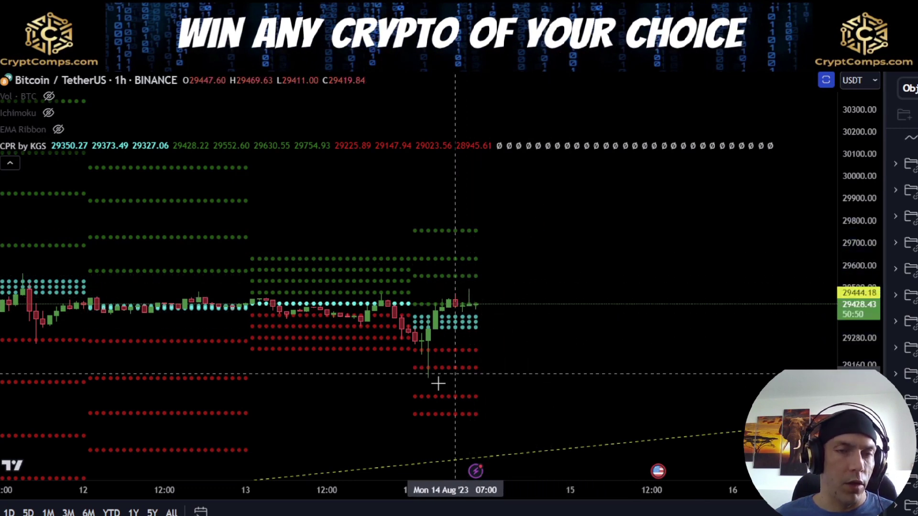
Brush a falling path from the 14 August candles to below the lowest red daily pivot, and undo it.
{"action": "scroll", "coordinate": [492, 321], "scroll_direction": "down", "scroll_amount": 2}
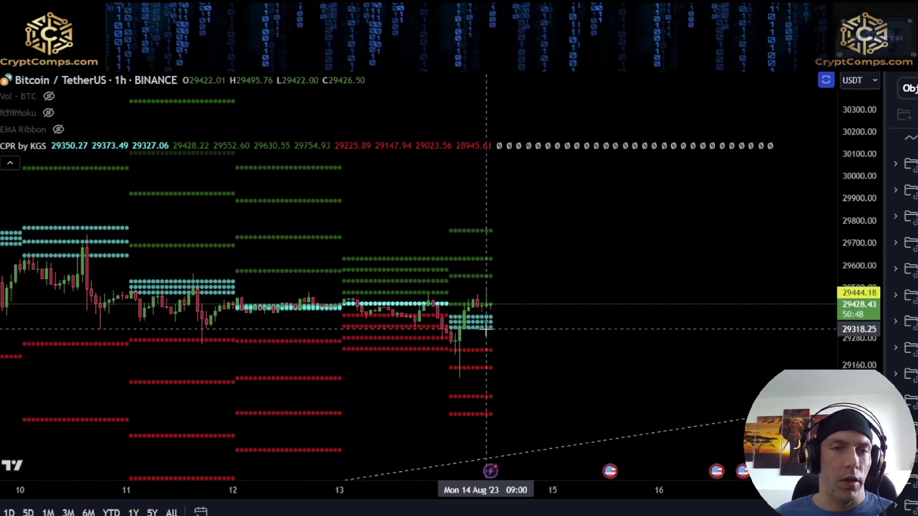
{"action": "left_click_drag", "start_coordinate": [492, 281], "coordinate": [572, 460]}
{"action": "key", "text": "ctrl+z"}
{"action": "scroll", "coordinate": [530, 364], "scroll_direction": "up", "scroll_amount": 1}
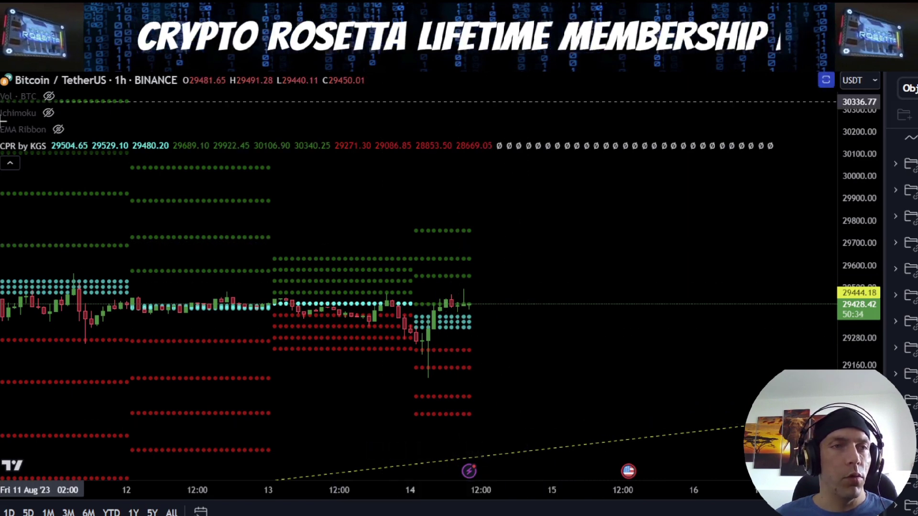
Switch the CPR by KGS indicator from daily pivots to weekly pivots.
{"action": "mouse_move", "coordinate": [36, 143]}
{"action": "left_click", "coordinate": [77, 146]}
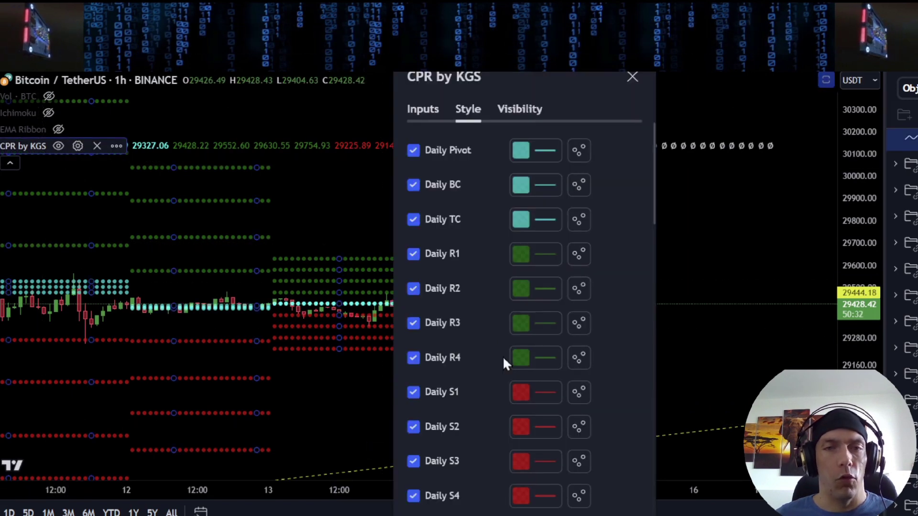
{"action": "left_click", "coordinate": [426, 117]}
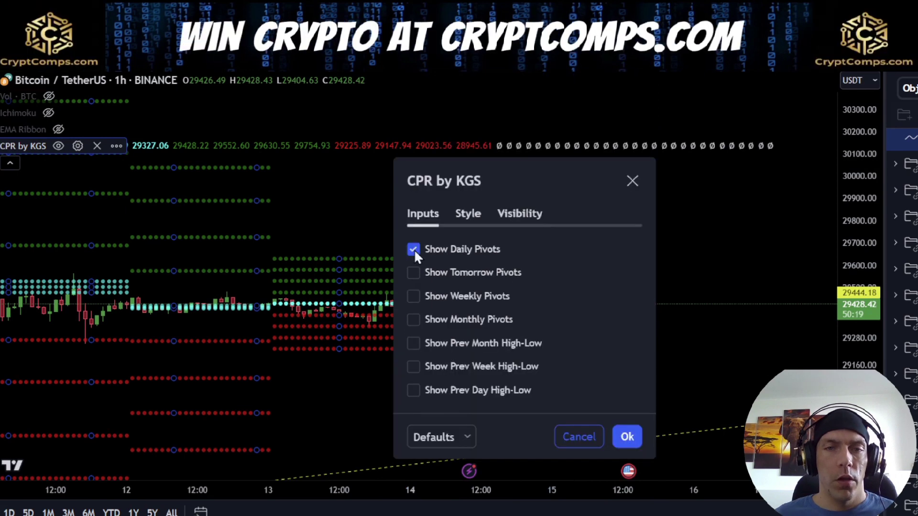
{"action": "left_click", "coordinate": [414, 249]}
{"action": "left_click", "coordinate": [414, 296]}
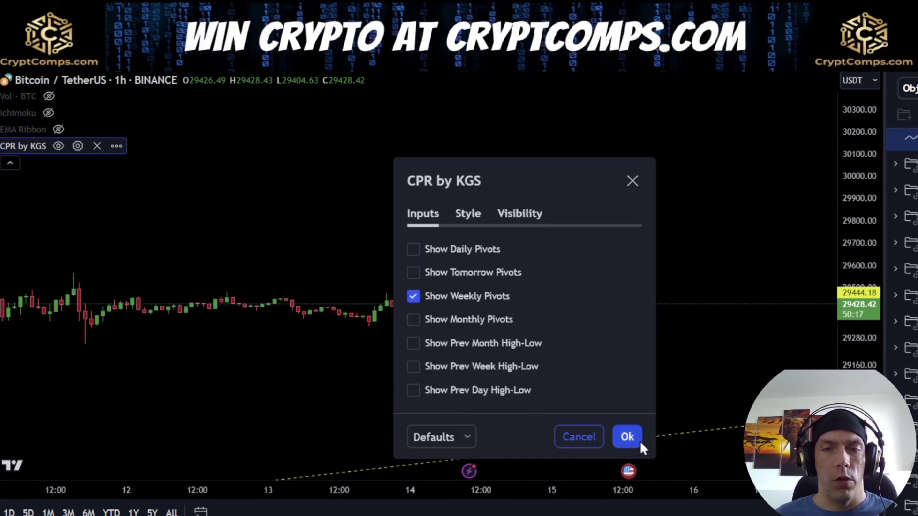
{"action": "left_click", "coordinate": [626, 436]}
Brush short marks beside the 14 August weekly pivots, and undo them.
{"action": "scroll", "coordinate": [436, 362], "scroll_direction": "up", "scroll_amount": 2}
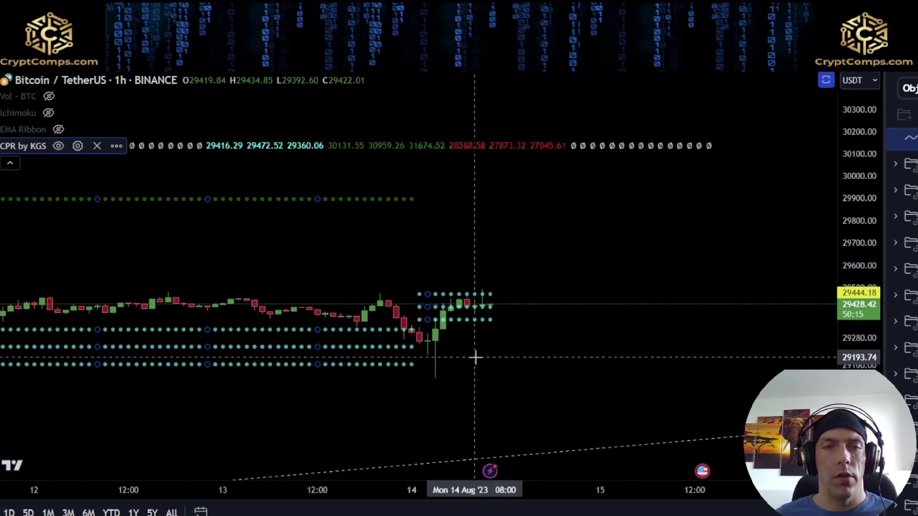
{"action": "scroll", "coordinate": [475, 357], "scroll_direction": "down", "scroll_amount": 3}
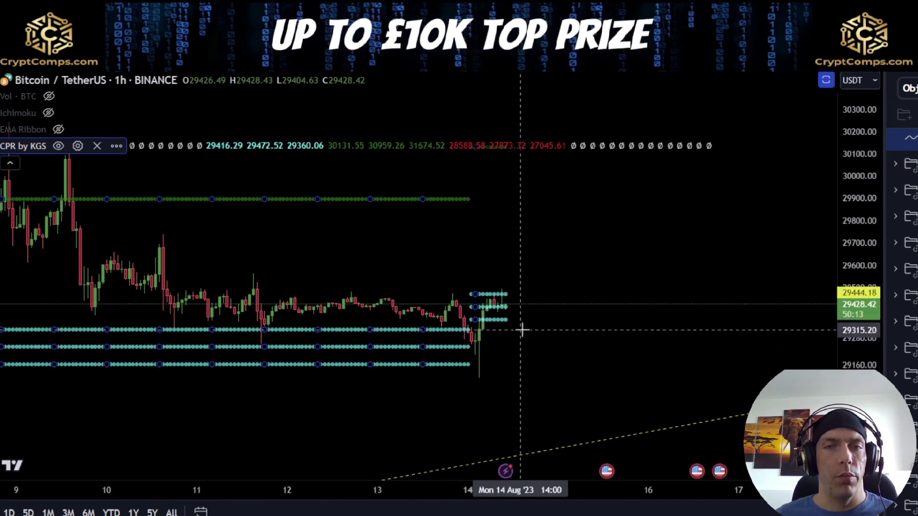
{"action": "scroll", "coordinate": [523, 330], "scroll_direction": "down", "scroll_amount": 1}
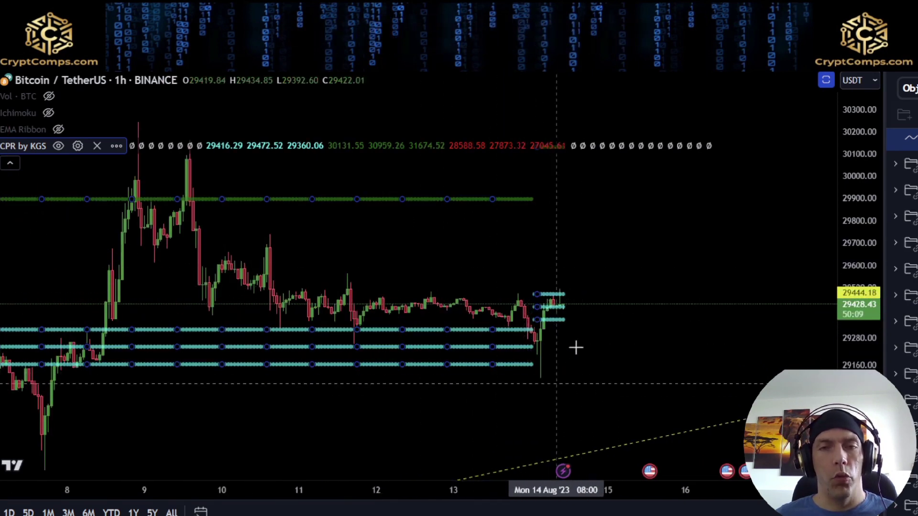
{"action": "scroll", "coordinate": [487, 379], "scroll_direction": "up", "scroll_amount": 2}
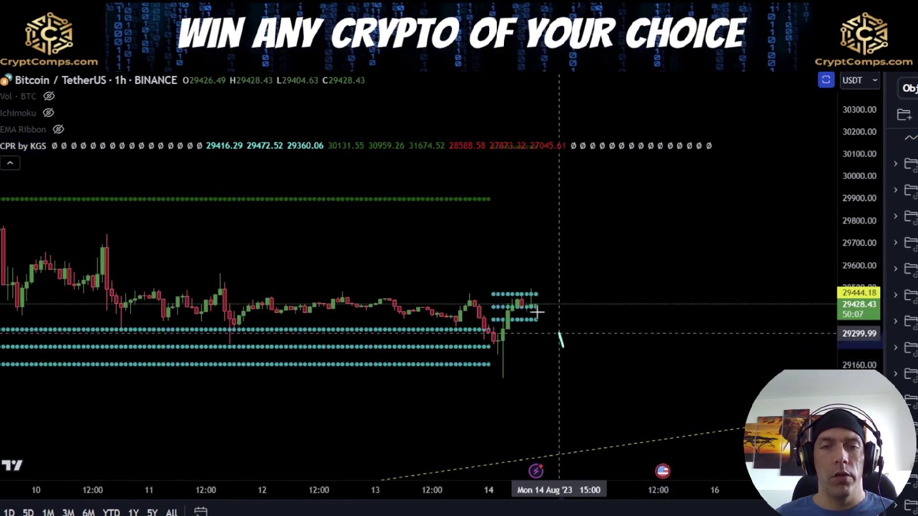
{"action": "left_click_drag", "start_coordinate": [537, 312], "coordinate": [516, 295]}
{"action": "key", "text": "ctrl+z"}
Brush a path from the 14 August low, looping through the weekly pivots and rising to about 30130, and undo it.
{"action": "left_click_drag", "start_coordinate": [858, 297], "coordinate": [859, 413]}
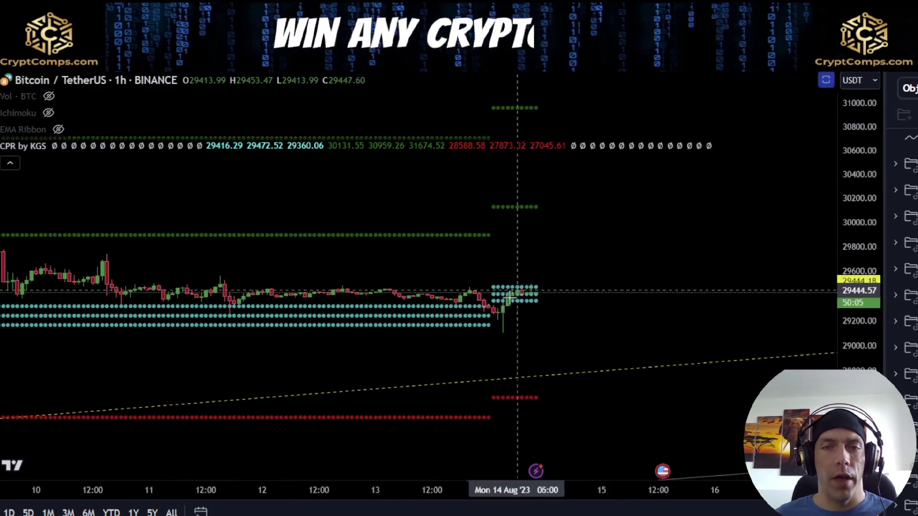
{"action": "mouse_move", "coordinate": [484, 341]}
{"action": "left_mouse_down"}
{"action": "mouse_move", "coordinate": [531, 301]}
{"action": "mouse_move", "coordinate": [521, 304]}
{"action": "mouse_move", "coordinate": [564, 253]}
{"action": "mouse_move", "coordinate": [580, 207]}
{"action": "left_mouse_up"}
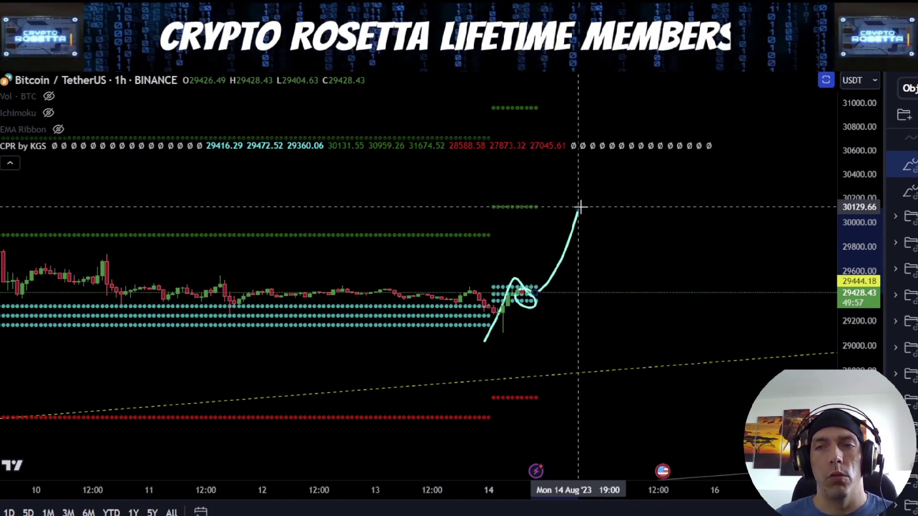
{"action": "key", "text": "ctrl+z"}
{"action": "left_click_drag", "start_coordinate": [580, 207], "coordinate": [534, 378]}
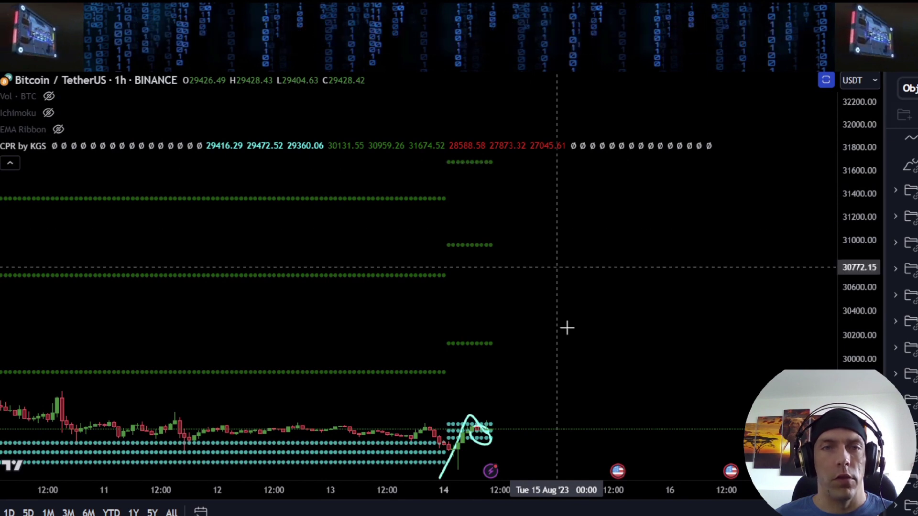
{"action": "left_click_drag", "start_coordinate": [567, 328], "coordinate": [551, 221]}
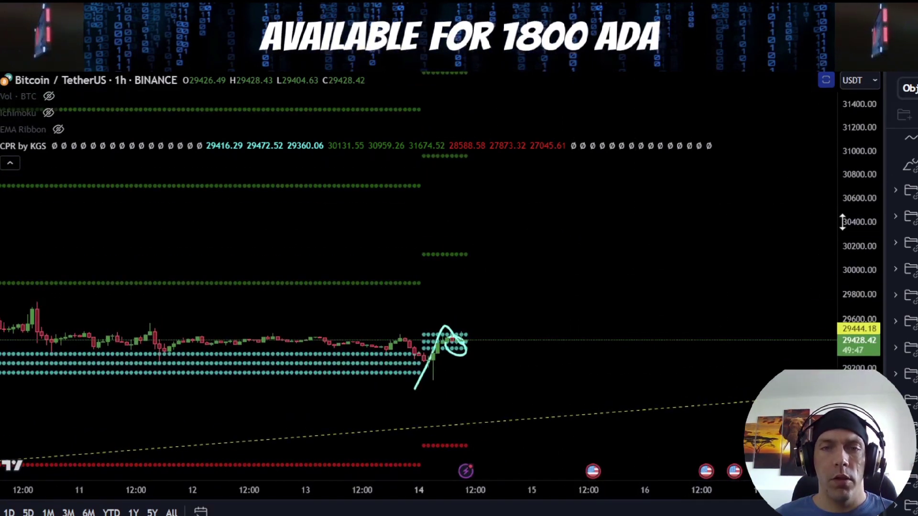
{"action": "left_click_drag", "start_coordinate": [842, 221], "coordinate": [842, 229]}
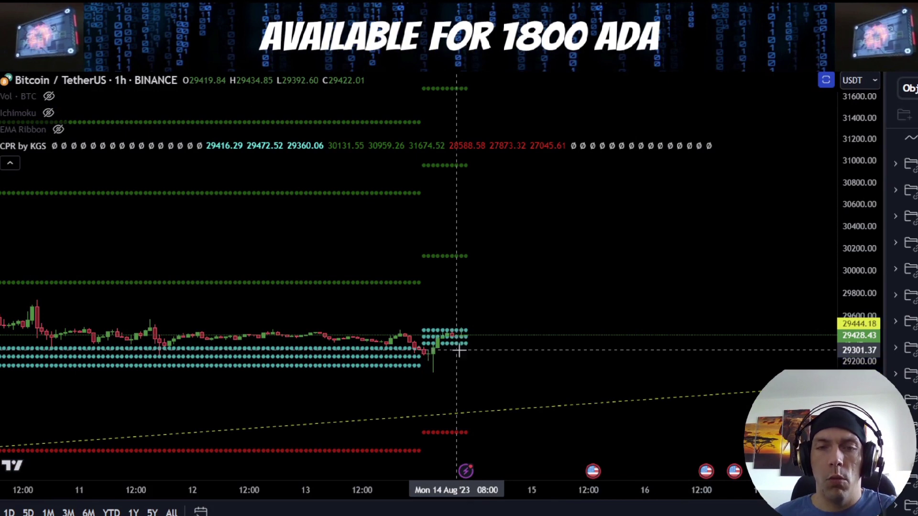
Examine the weekly support levels below the price and the nearest weekly resistance levels above it.
{"action": "left_click_drag", "start_coordinate": [532, 350], "coordinate": [518, 266]}
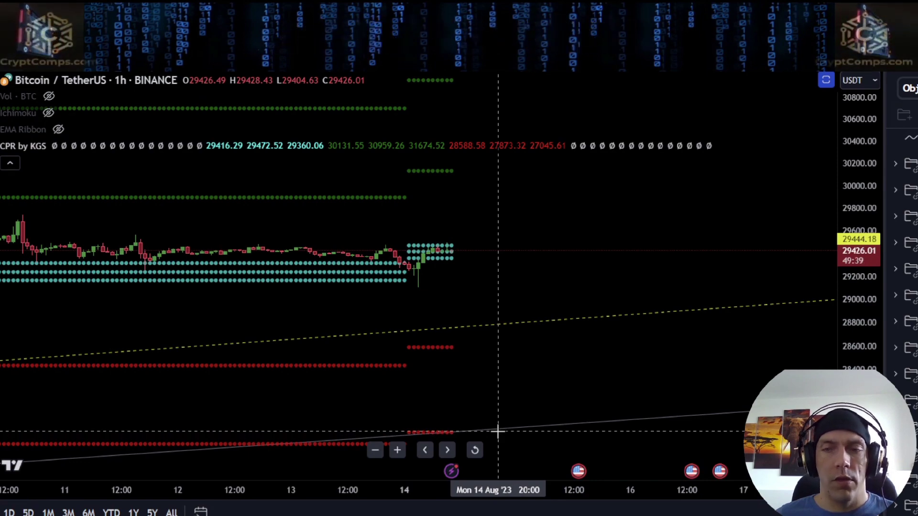
{"action": "left_click_drag", "start_coordinate": [525, 384], "coordinate": [554, 225]}
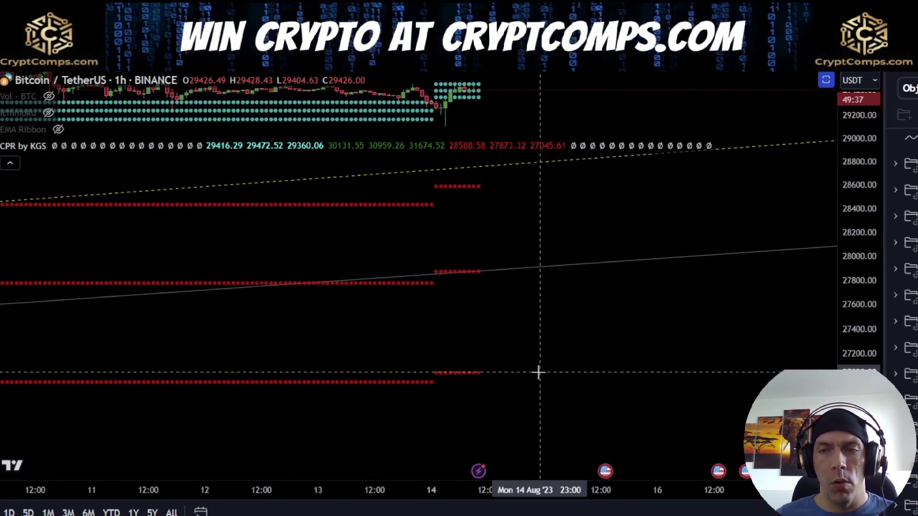
{"action": "left_click_drag", "start_coordinate": [550, 290], "coordinate": [565, 377]}
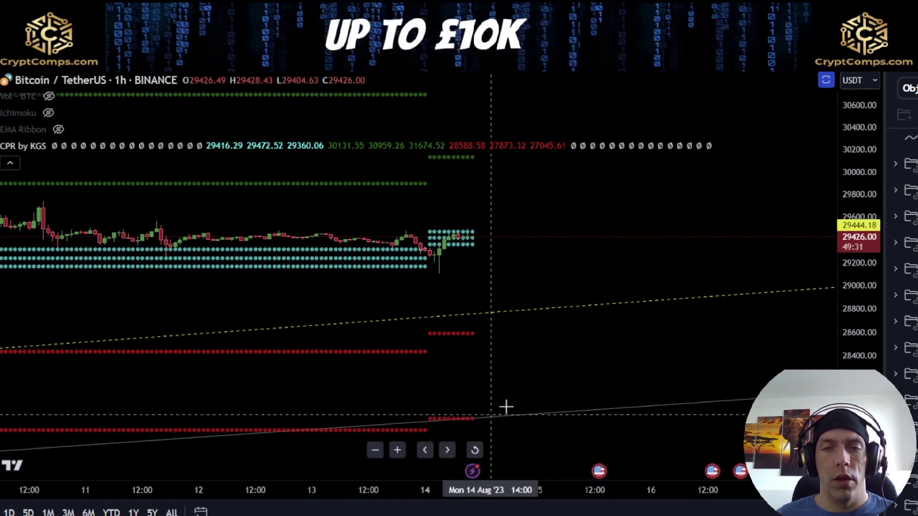
{"action": "left_click_drag", "start_coordinate": [588, 395], "coordinate": [602, 430]}
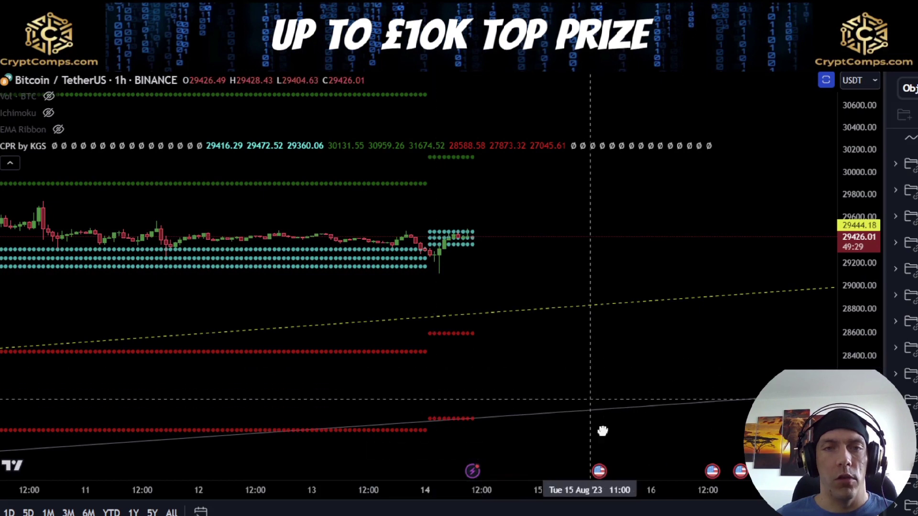
{"action": "left_click_drag", "start_coordinate": [523, 295], "coordinate": [511, 275]}
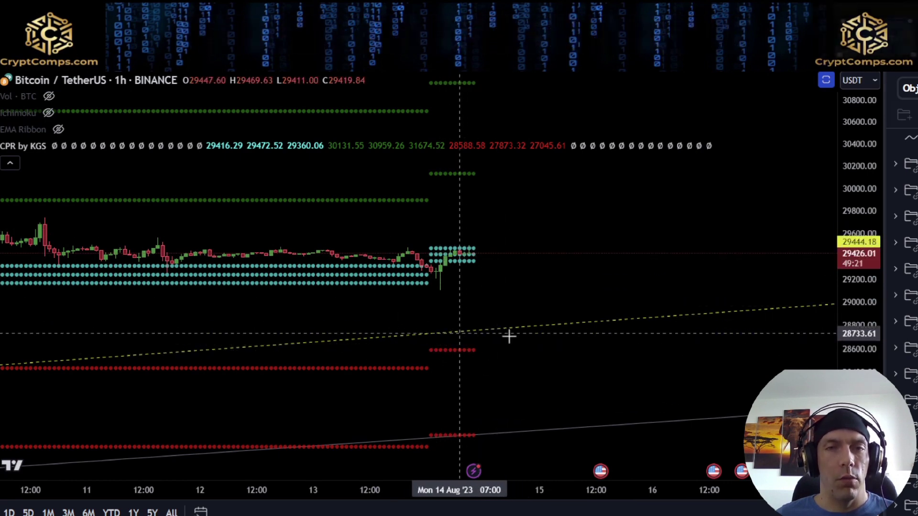
{"action": "left_click_drag", "start_coordinate": [522, 219], "coordinate": [479, 295]}
{"action": "left_click_drag", "start_coordinate": [848, 405], "coordinate": [846, 189]}
{"action": "scroll", "coordinate": [510, 372], "scroll_direction": "up", "scroll_amount": 4}
{"action": "left_click_drag", "start_coordinate": [510, 307], "coordinate": [575, 348]}
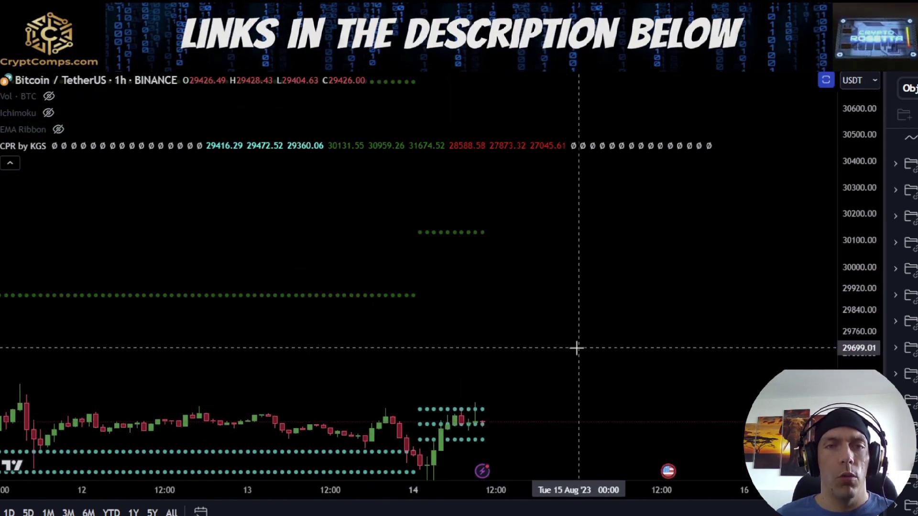
{"action": "scroll", "coordinate": [583, 348], "scroll_direction": "down", "scroll_amount": 3}
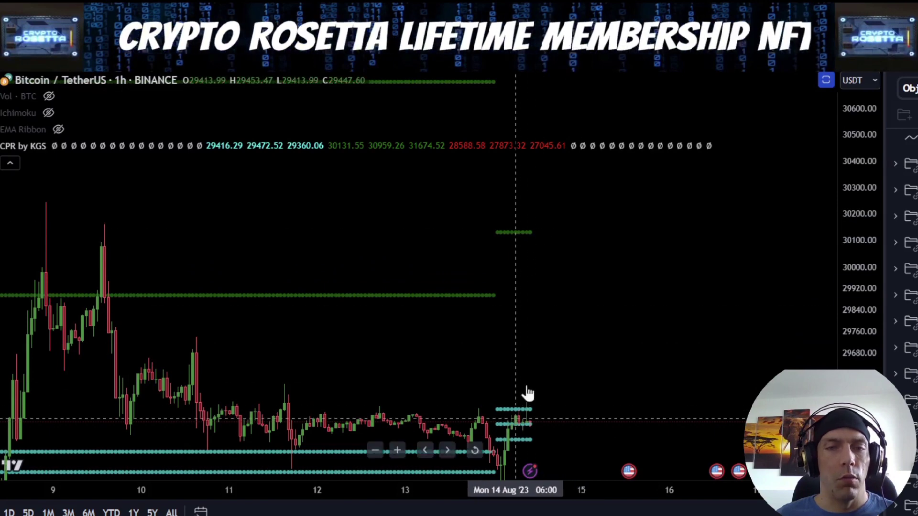
Switch the CPR by KGS indicator from weekly pivots to monthly pivots, and view them across late July and August.
{"action": "left_click", "coordinate": [77, 146]}
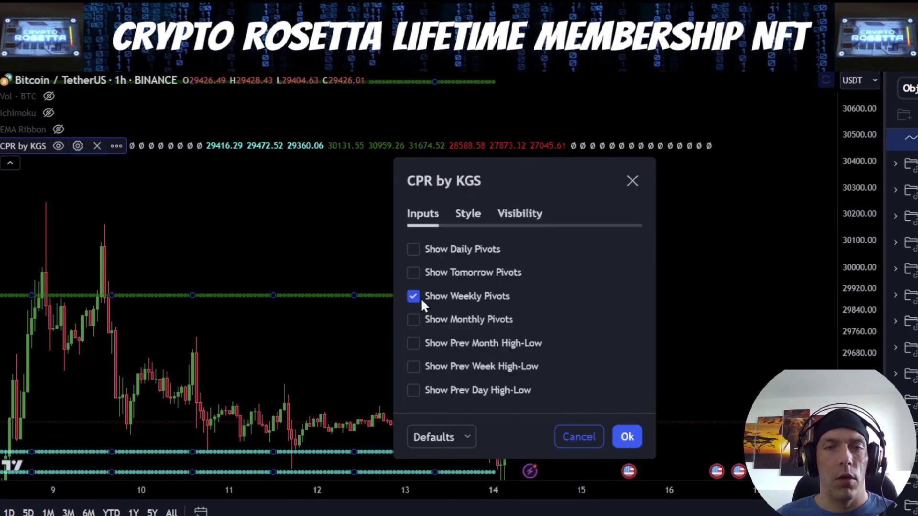
{"action": "left_click", "coordinate": [625, 437]}
{"action": "scroll", "coordinate": [732, 346], "scroll_direction": "down", "scroll_amount": 5}
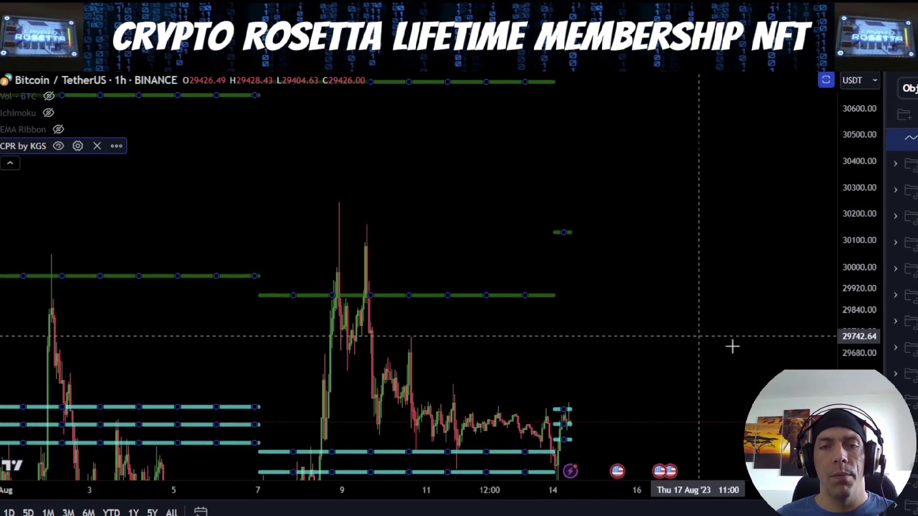
{"action": "scroll", "coordinate": [653, 293], "scroll_direction": "down", "scroll_amount": 3}
{"action": "left_click_drag", "start_coordinate": [653, 293], "coordinate": [559, 231]}
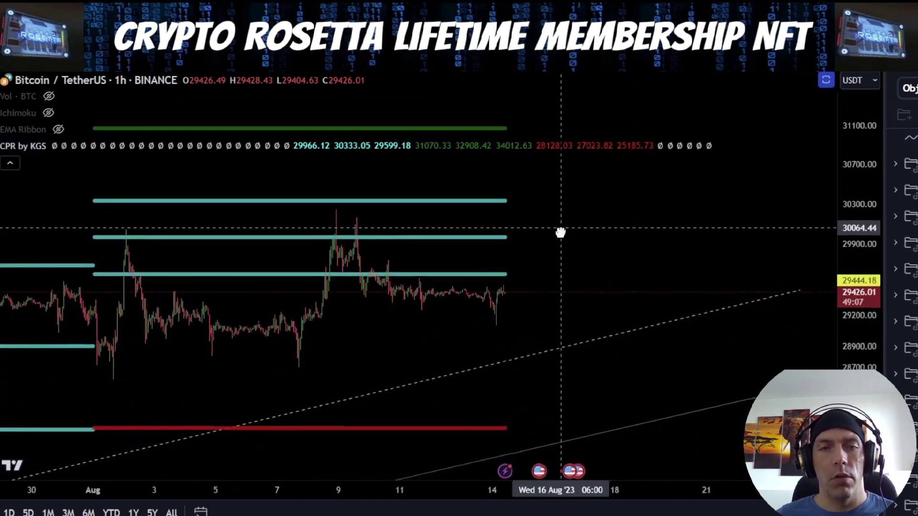
{"action": "scroll", "coordinate": [626, 242], "scroll_direction": "down", "scroll_amount": 2}
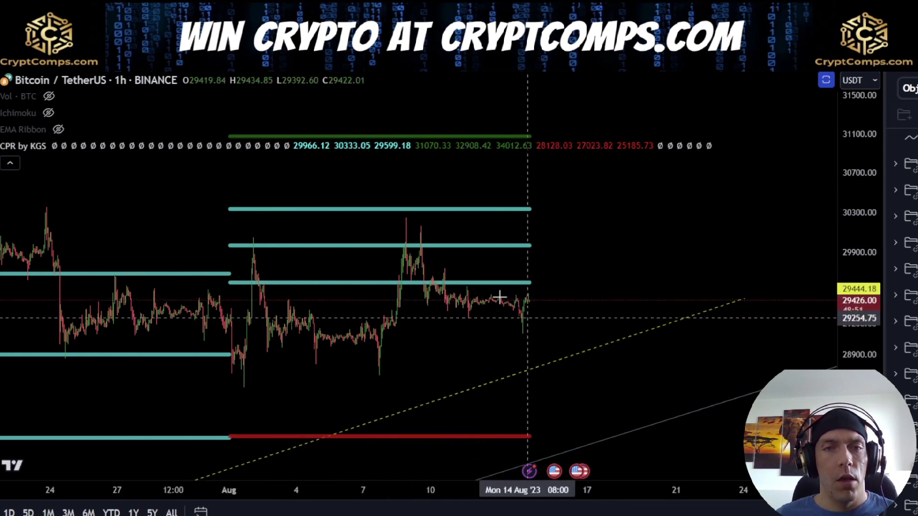
Brush a path from the 9 August high down to the 14 August low, up to about 29900 and down by 19 August, and undo it.
{"action": "left_click_drag", "start_coordinate": [408, 220], "coordinate": [479, 302]}
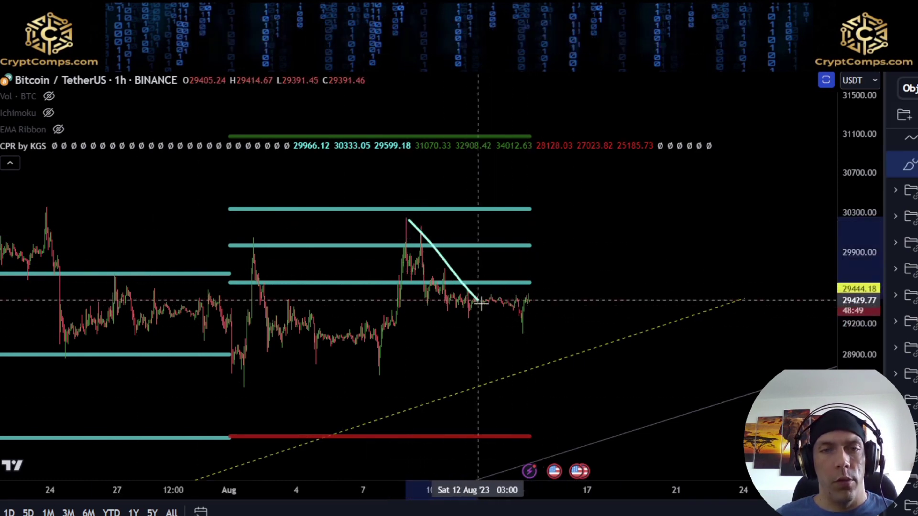
{"action": "left_click_drag", "start_coordinate": [510, 342], "coordinate": [558, 251]}
{"action": "left_click_drag", "start_coordinate": [525, 333], "coordinate": [555, 309]}
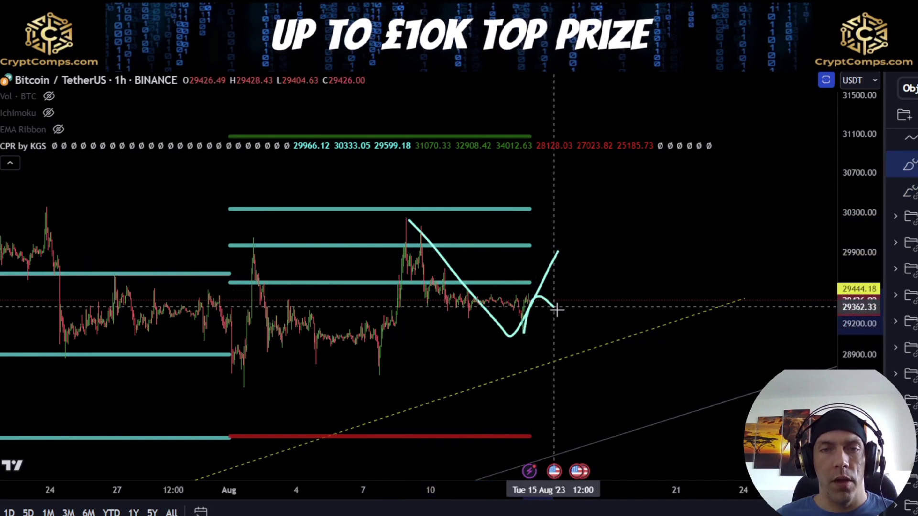
{"action": "left_click_drag", "start_coordinate": [572, 247], "coordinate": [655, 411]}
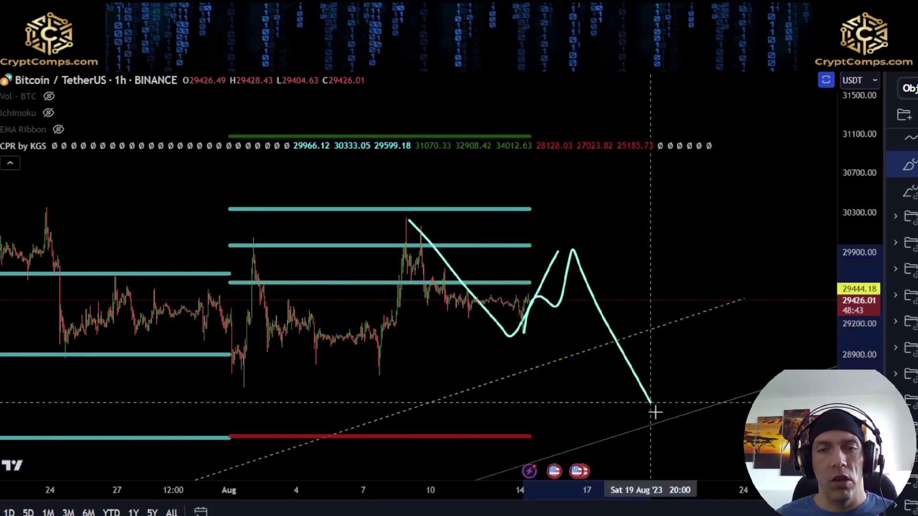
{"action": "key", "text": "ctrl+z"}
{"action": "key", "text": "ctrl+z"}
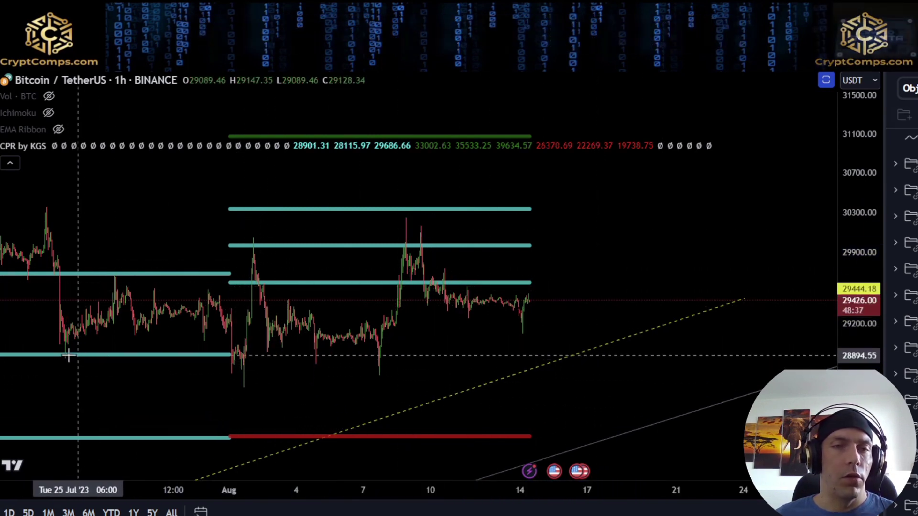
Brush marks from the 25 July low at the monthly pivot and beside the 30333.05 August pivot, and undo them.
{"action": "mouse_move", "coordinate": [68, 354]}
{"action": "left_mouse_down"}
{"action": "mouse_move", "coordinate": [238, 221]}
{"action": "mouse_move", "coordinate": [373, 373]}
{"action": "mouse_move", "coordinate": [421, 231]}
{"action": "mouse_move", "coordinate": [538, 324]}
{"action": "left_mouse_up"}
{"action": "key", "text": "ctrl+z"}
{"action": "mouse_move", "coordinate": [594, 194]}
{"action": "left_mouse_down"}
{"action": "mouse_move", "coordinate": [478, 219]}
{"action": "mouse_move", "coordinate": [572, 185]}
{"action": "mouse_move", "coordinate": [526, 200]}
{"action": "left_mouse_up"}
{"action": "key", "text": "ctrl+z"}
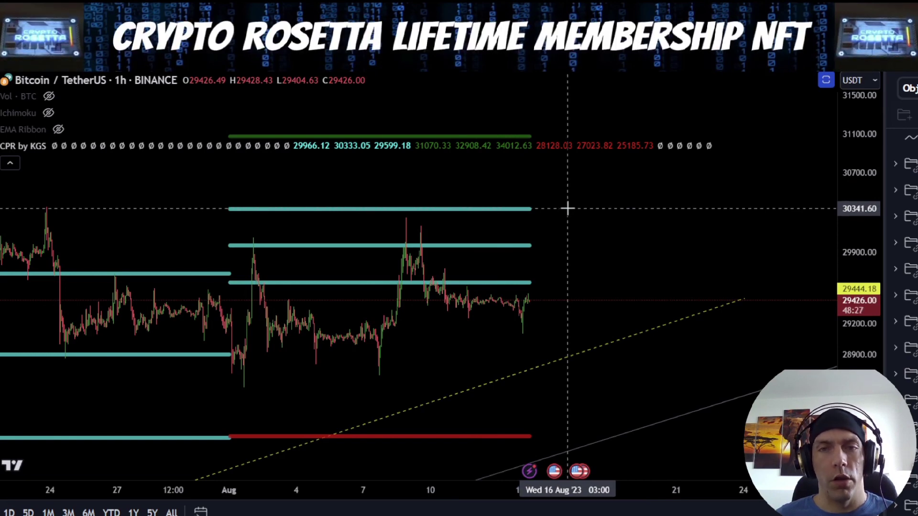
Circle the mid-to-late July highs near 30300, brush a mark around the early August highs, and undo both.
{"action": "scroll", "coordinate": [567, 208], "scroll_direction": "down", "scroll_amount": 3}
{"action": "left_click_drag", "start_coordinate": [345, 200], "coordinate": [406, 209]}
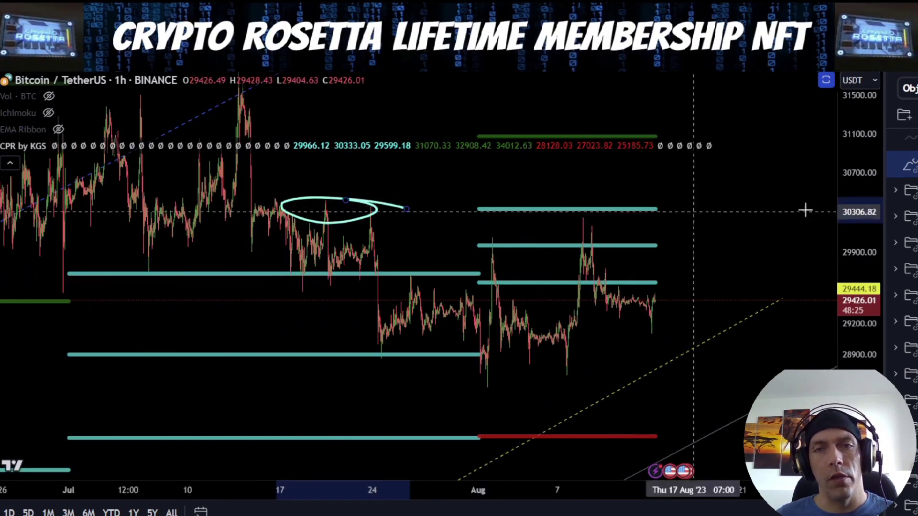
{"action": "key", "text": "ctrl+z"}
{"action": "mouse_move", "coordinate": [553, 229]}
{"action": "left_mouse_down"}
{"action": "mouse_move", "coordinate": [729, 254]}
{"action": "mouse_move", "coordinate": [682, 213]}
{"action": "mouse_move", "coordinate": [496, 271]}
{"action": "left_mouse_up"}
{"action": "key", "text": "ctrl+z"}
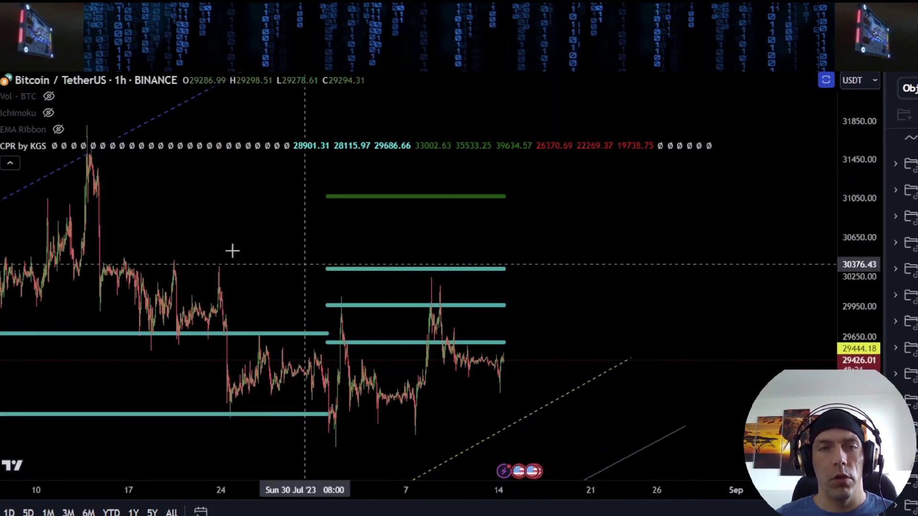
Collapse the indicator legend and examine the monthly resistance levels above the price, up to the highest one near 34009.
{"action": "left_click", "coordinate": [10, 163]}
{"action": "left_click_drag", "start_coordinate": [863, 249], "coordinate": [866, 289]}
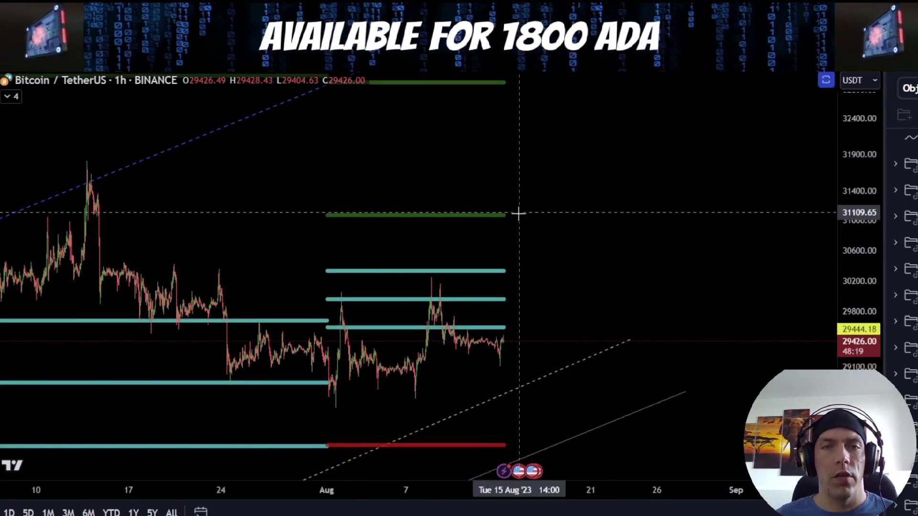
{"action": "left_click_drag", "start_coordinate": [568, 134], "coordinate": [548, 208]}
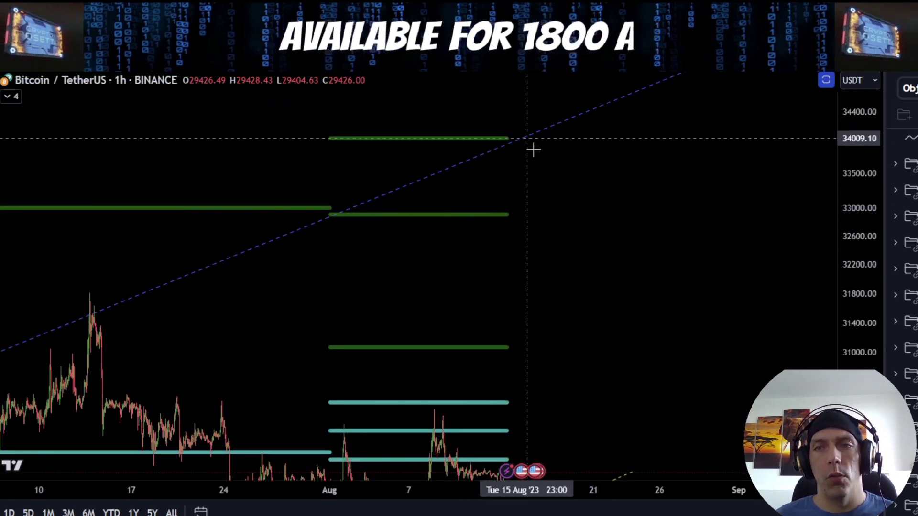
{"action": "left_click_drag", "start_coordinate": [643, 320], "coordinate": [649, 170]}
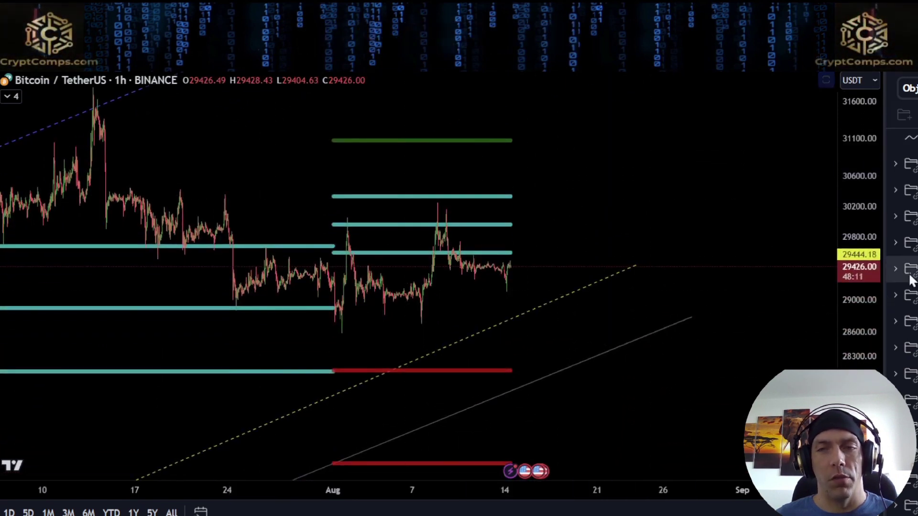
Brush a path from the 9 August high down to the first monthly support near 28135, circle that level, and delete the strokes.
{"action": "left_click_drag", "start_coordinate": [678, 375], "coordinate": [667, 276]}
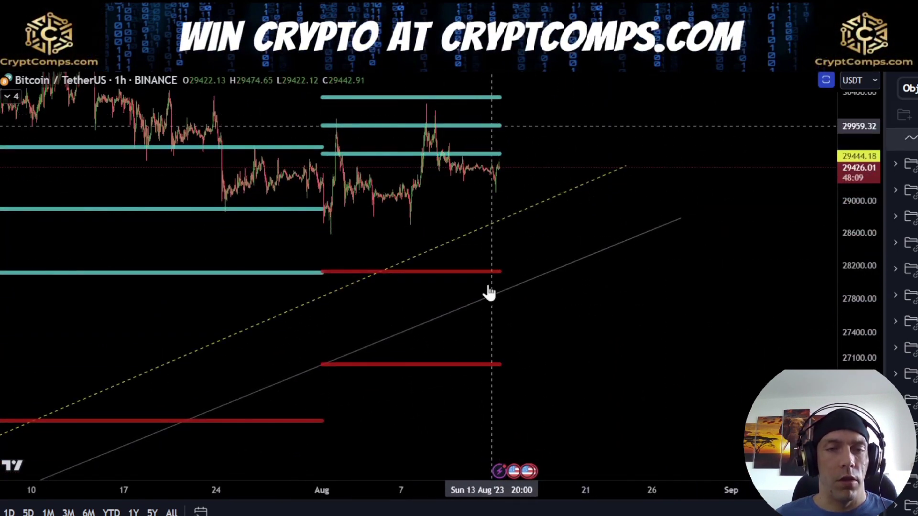
{"action": "mouse_move", "coordinate": [498, 142]}
{"action": "left_mouse_down"}
{"action": "mouse_move", "coordinate": [512, 154]}
{"action": "mouse_move", "coordinate": [532, 273]}
{"action": "left_mouse_up"}
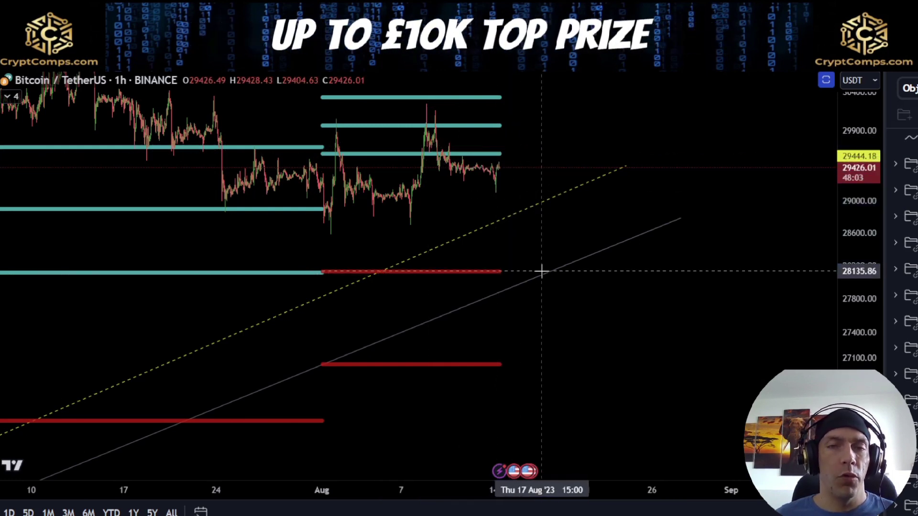
{"action": "mouse_move", "coordinate": [429, 116]}
{"action": "left_mouse_down"}
{"action": "mouse_move", "coordinate": [537, 264]}
{"action": "mouse_move", "coordinate": [510, 260]}
{"action": "mouse_move", "coordinate": [541, 256]}
{"action": "left_mouse_up"}
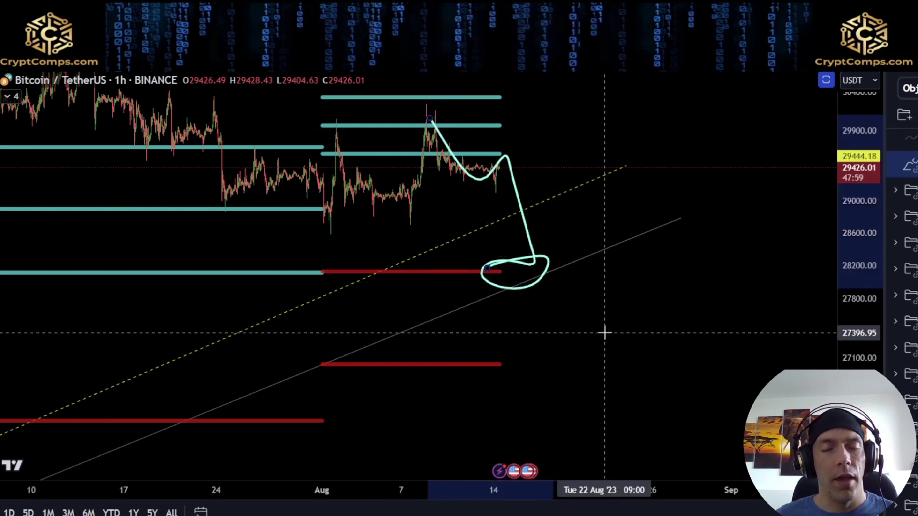
{"action": "key", "text": "Delete"}
Examine the lowest August monthly support, and view the price against the monthly resistance levels again.
{"action": "left_click_drag", "start_coordinate": [876, 215], "coordinate": [877, 356]}
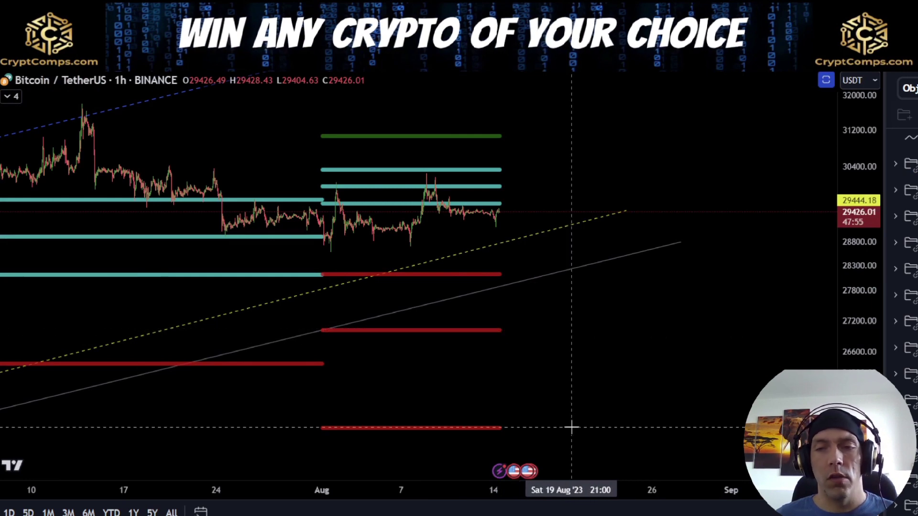
{"action": "scroll", "coordinate": [609, 294], "scroll_direction": "up", "scroll_amount": 2}
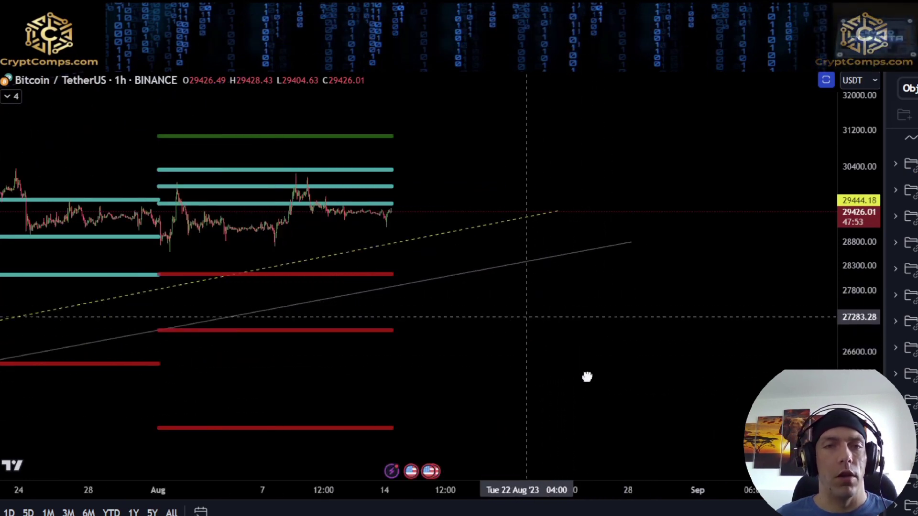
{"action": "left_click_drag", "start_coordinate": [586, 377], "coordinate": [693, 439]}
{"action": "left_click_drag", "start_coordinate": [861, 430], "coordinate": [860, 384]}
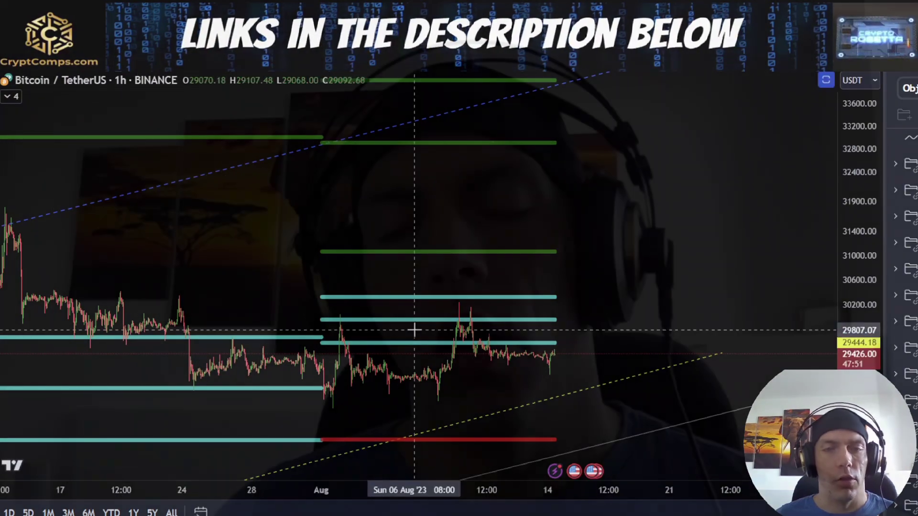